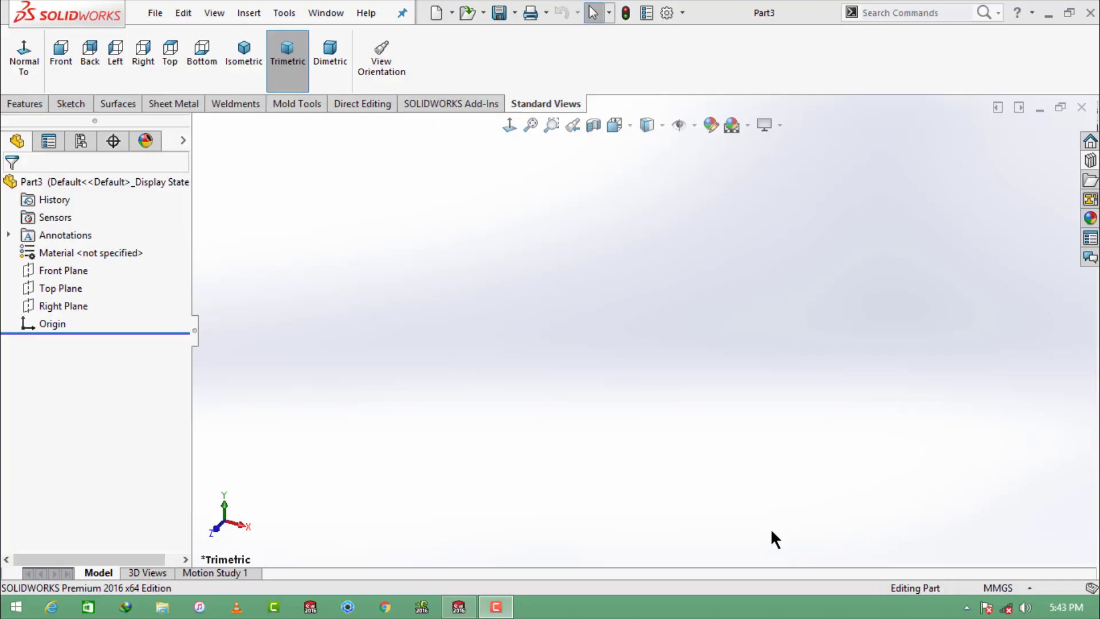
Step: Start a sketch on the Right Plane and switch to the Plain White scene
{"action": "left_click", "coordinate": [73, 306]}
{"action": "left_click", "coordinate": [109, 281]}
{"action": "left_click", "coordinate": [747, 125]}
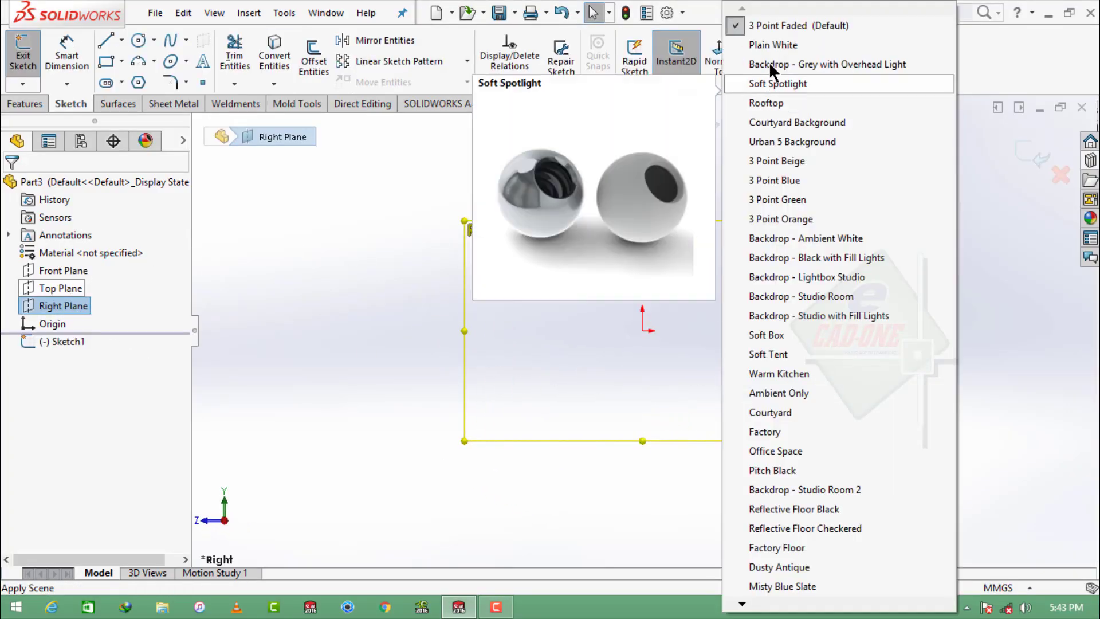
{"action": "left_click", "coordinate": [768, 79]}
Step: Draw a horizontal line through the origin across the sketch area
{"action": "left_click", "coordinate": [122, 40]}
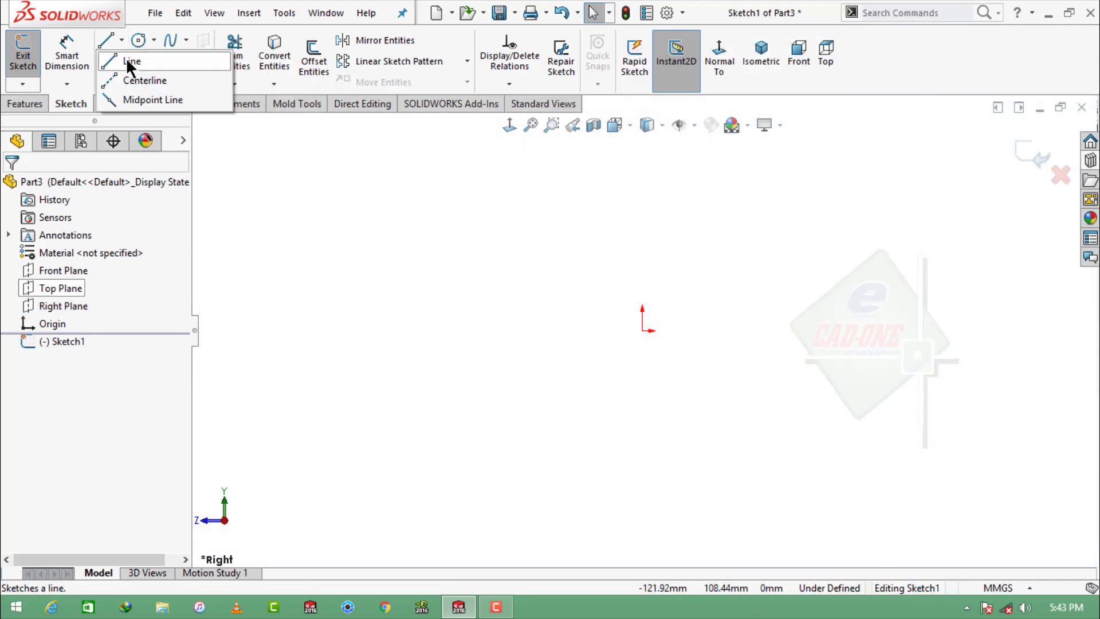
{"action": "left_click", "coordinate": [130, 62]}
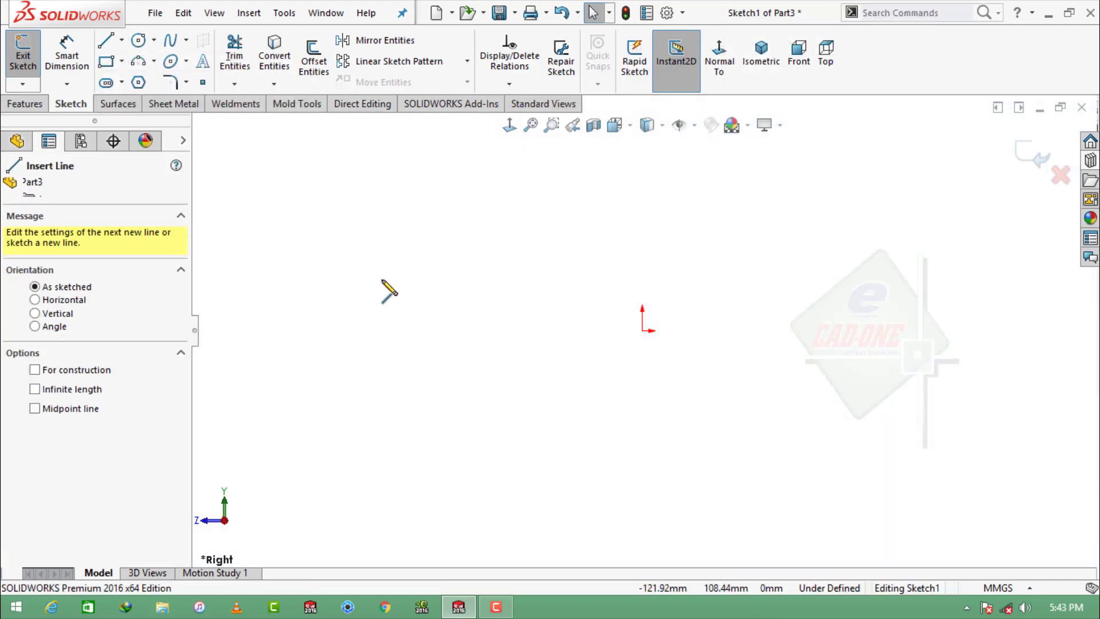
{"action": "left_click", "coordinate": [438, 331]}
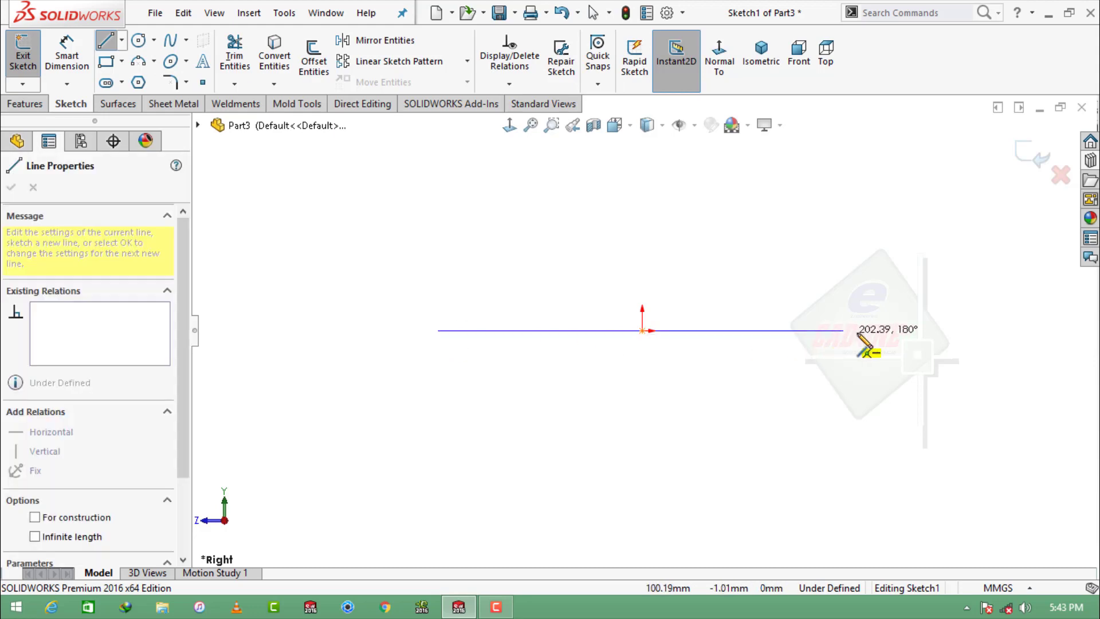
{"action": "left_click", "coordinate": [931, 331]}
{"action": "key", "text": "Escape"}
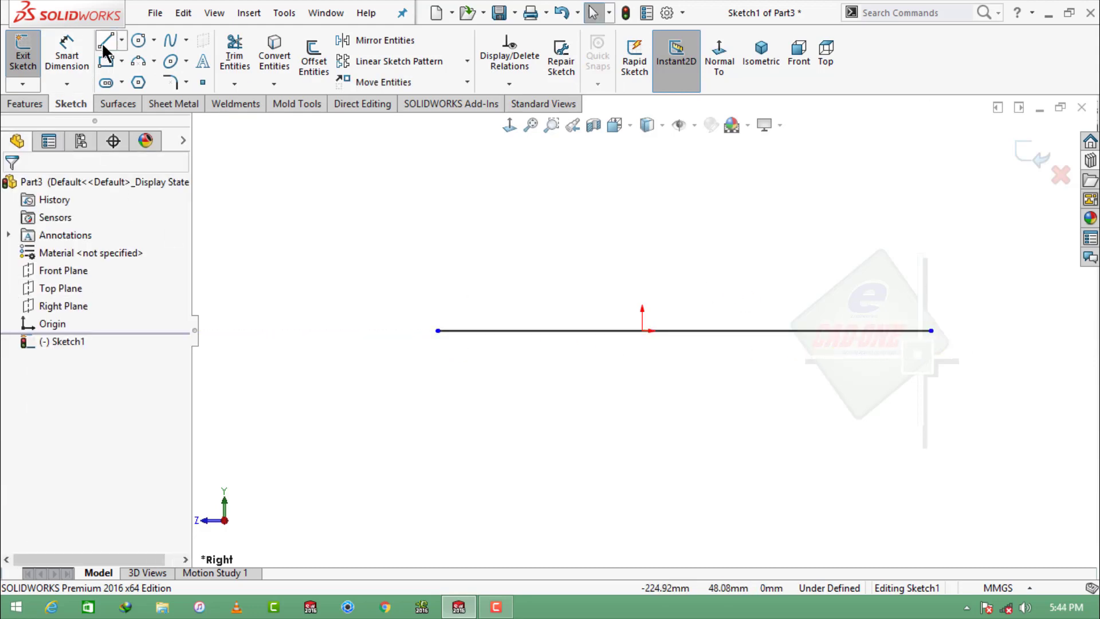
Step: Draw the shaft's left end and first three steps below the horizontal line
{"action": "left_click", "coordinate": [104, 45]}
{"action": "left_click", "coordinate": [438, 330]}
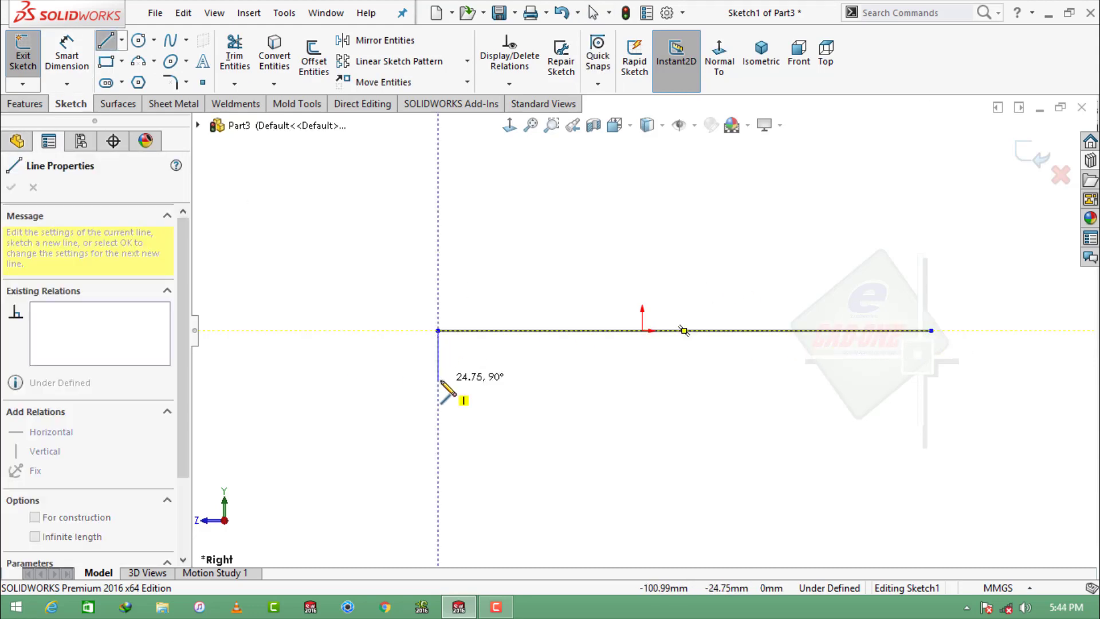
{"action": "left_click", "coordinate": [437, 380]}
{"action": "left_click", "coordinate": [506, 379]}
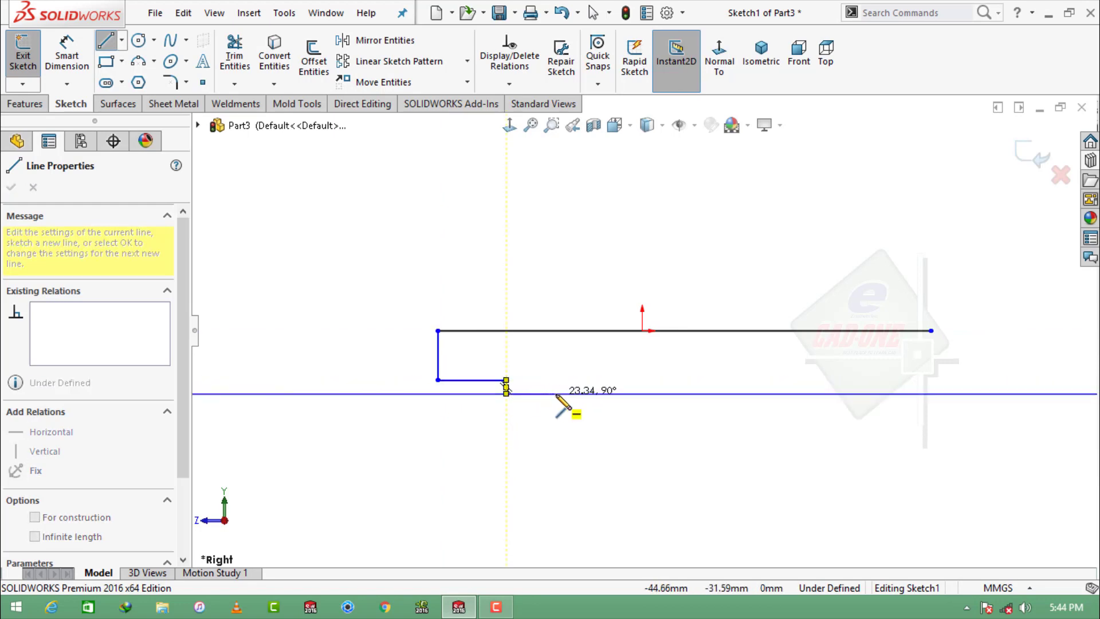
{"action": "left_click", "coordinate": [505, 393]}
{"action": "left_click", "coordinate": [558, 394]}
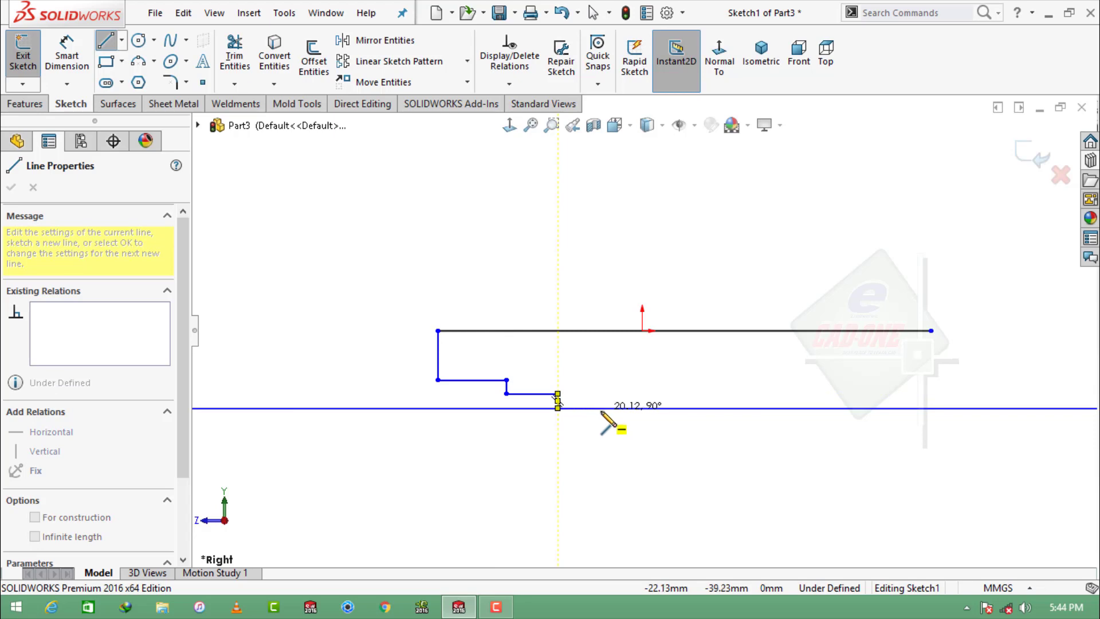
{"action": "left_click", "coordinate": [557, 407]}
{"action": "left_click", "coordinate": [604, 407]}
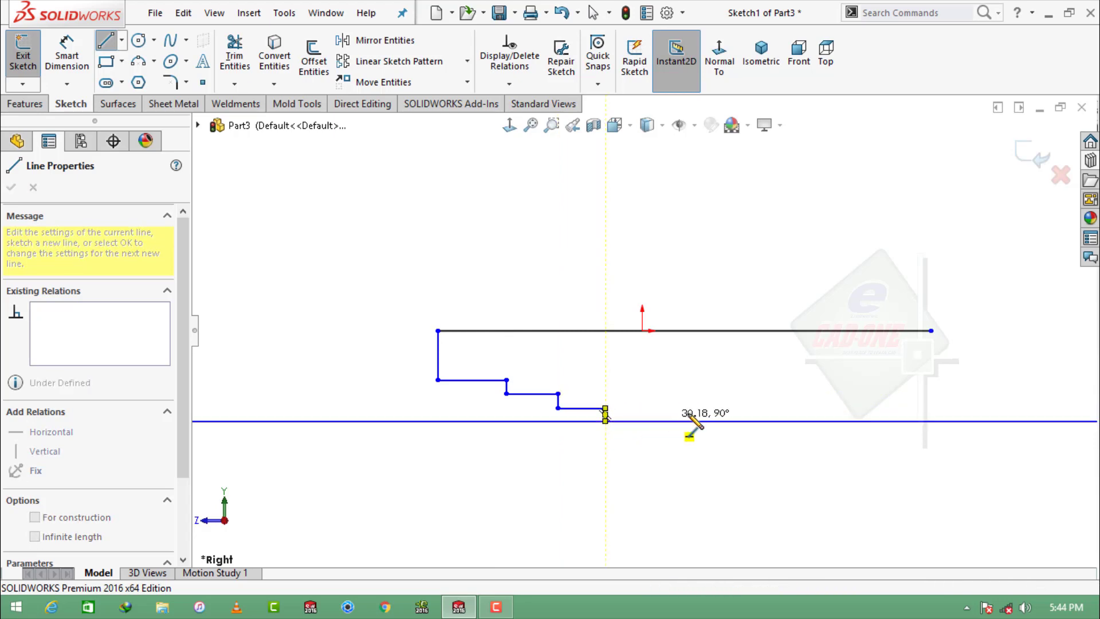
Step: Draw the widest section and the right-end steps, closing the profile at the line
{"action": "left_click", "coordinate": [605, 421]}
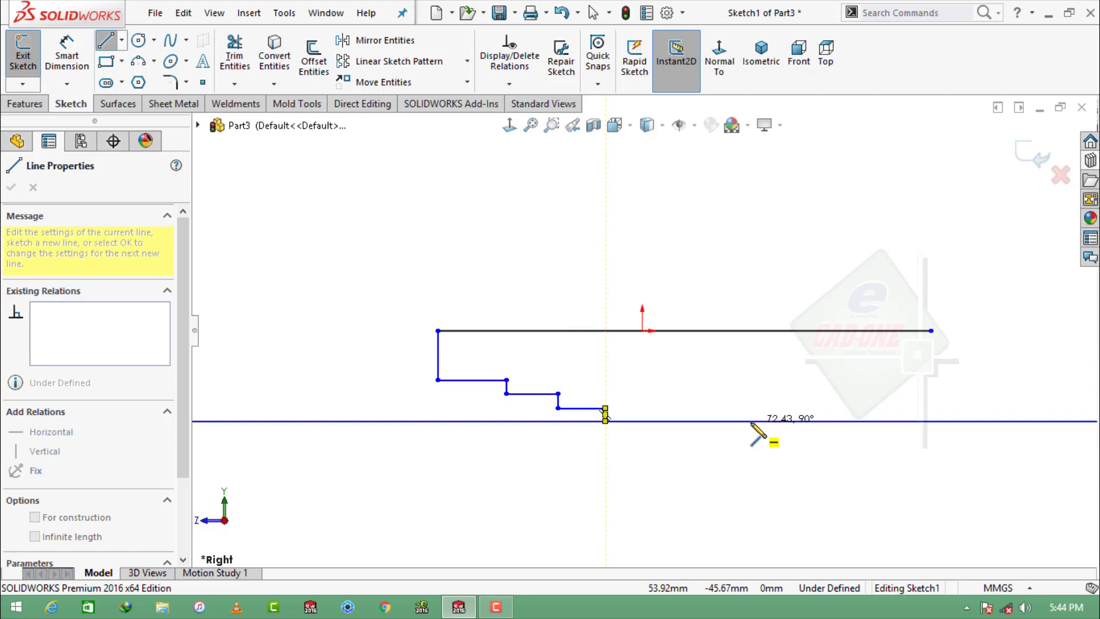
{"action": "left_click", "coordinate": [749, 421]}
{"action": "left_click", "coordinate": [750, 401]}
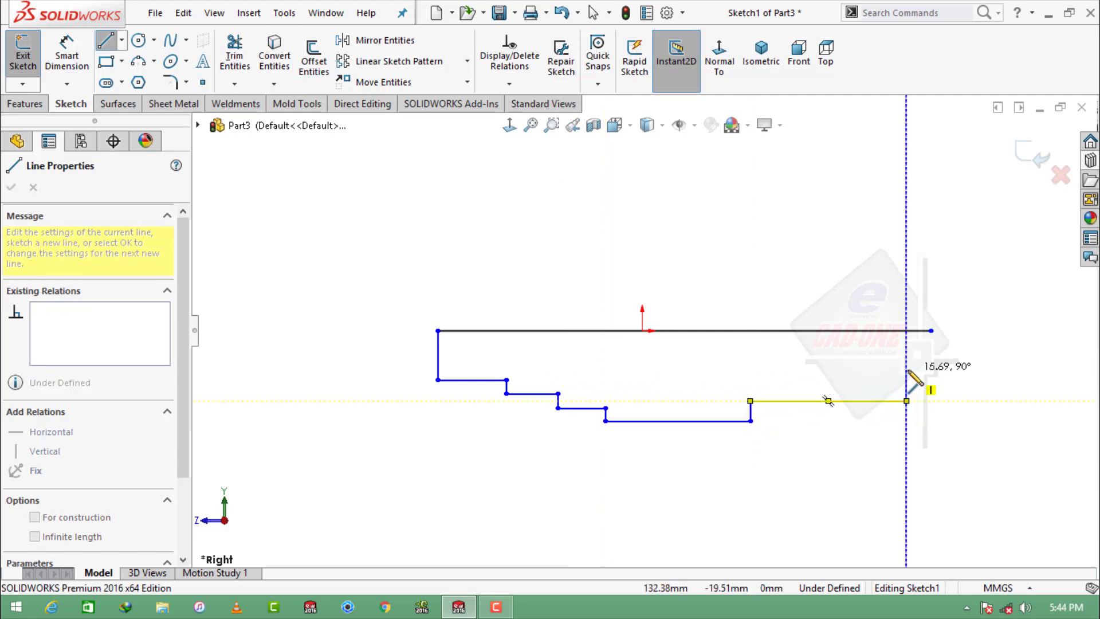
{"action": "left_click", "coordinate": [906, 401]}
{"action": "left_click", "coordinate": [928, 369]}
{"action": "left_click", "coordinate": [930, 369]}
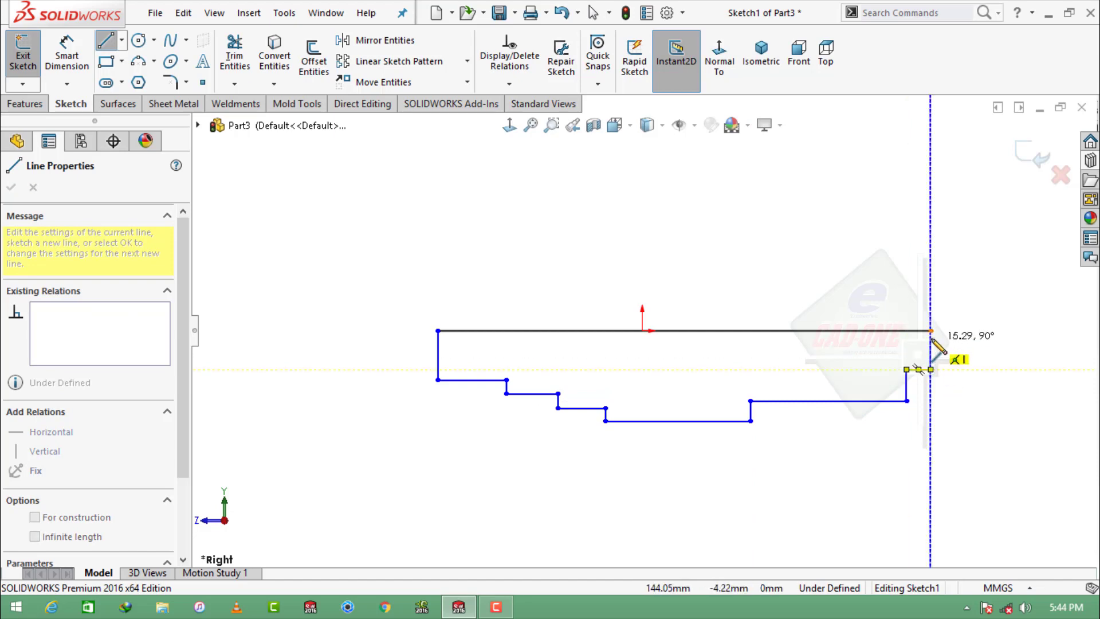
{"action": "left_click", "coordinate": [931, 330]}
{"action": "right_click", "coordinate": [930, 330]}
{"action": "key", "text": "Escape"}
{"action": "key", "text": "Escape"}
Step: Dimension the top line to 295.70 overall length
{"action": "left_click", "coordinate": [67, 54]}
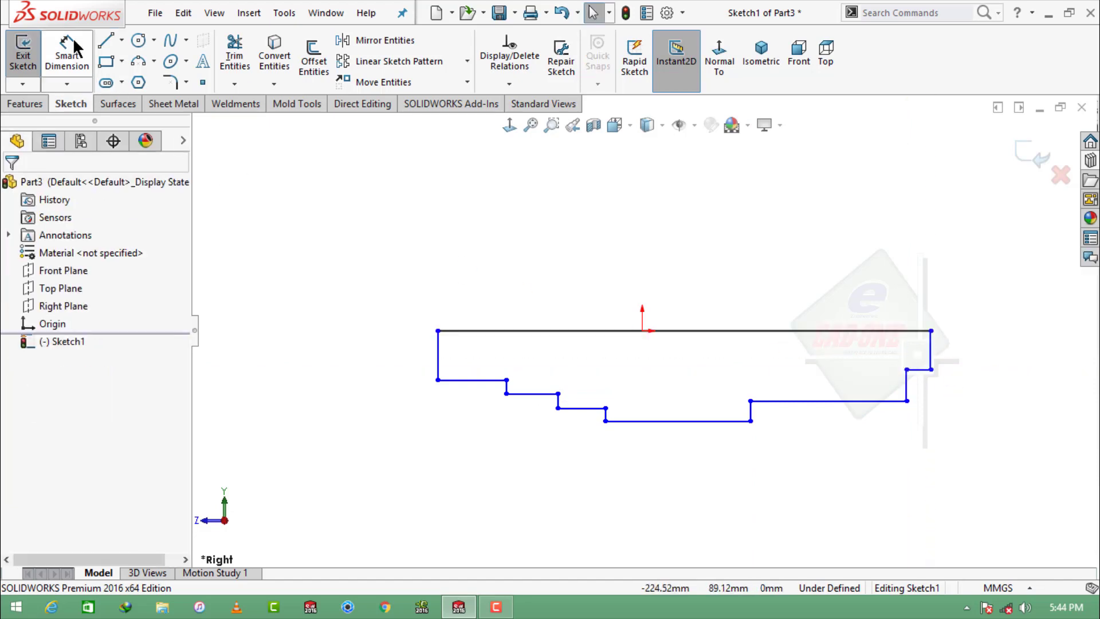
{"action": "left_click", "coordinate": [533, 331]}
{"action": "left_click", "coordinate": [669, 246]}
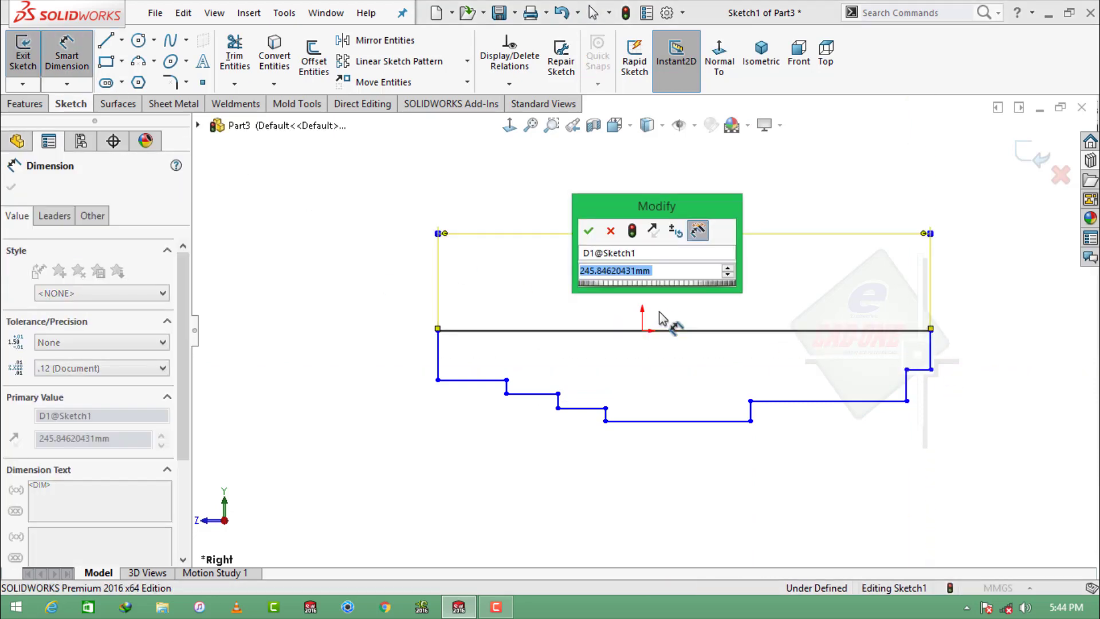
{"action": "type", "text": "29"}
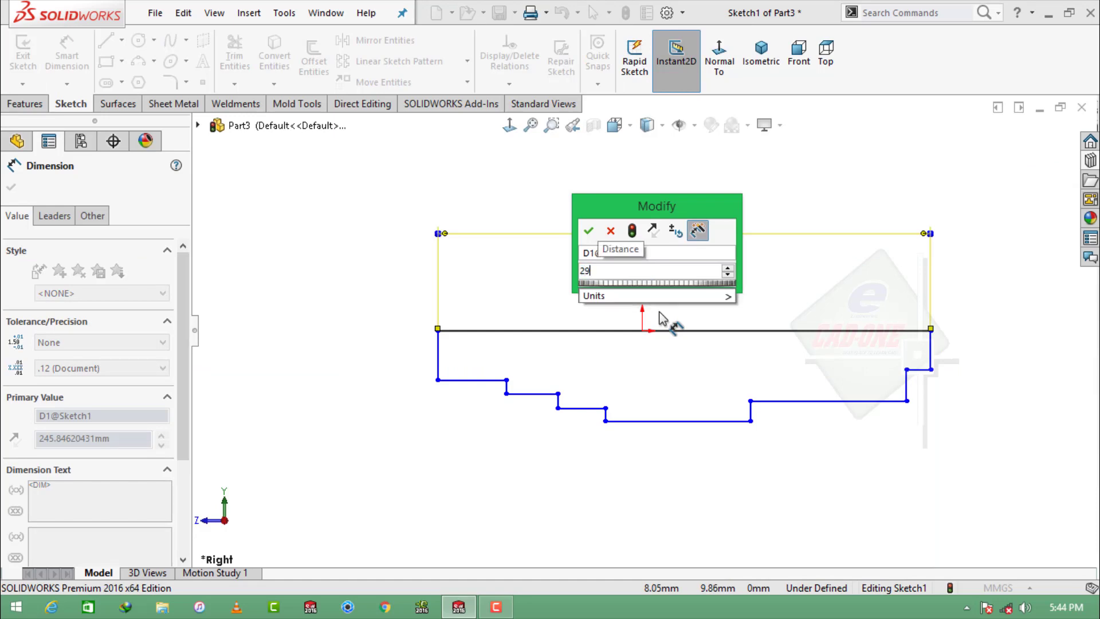
{"action": "type", "text": "5.7"}
{"action": "key", "text": "Return"}
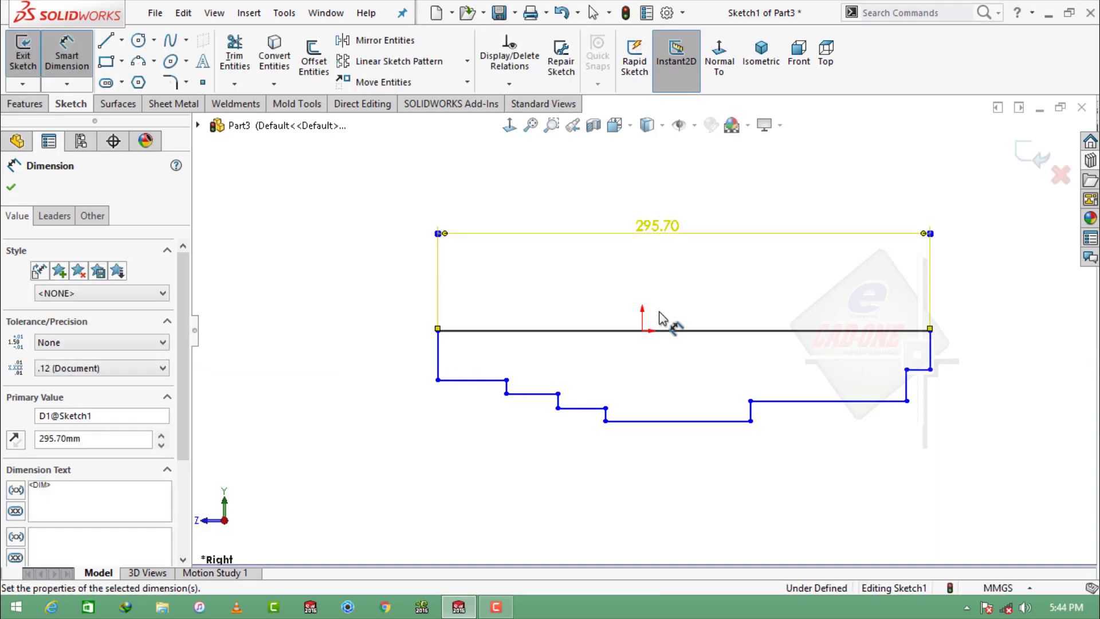
{"action": "key", "text": "Escape"}
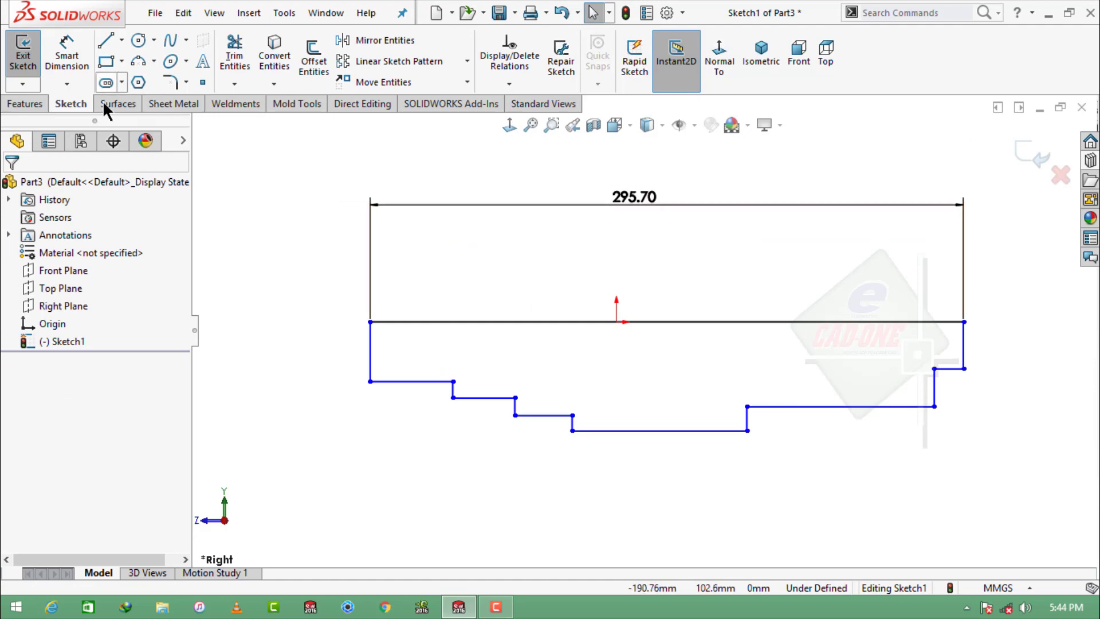
Step: Dimension the left end edge height as 35/2 (17.50)
{"action": "left_click", "coordinate": [67, 55]}
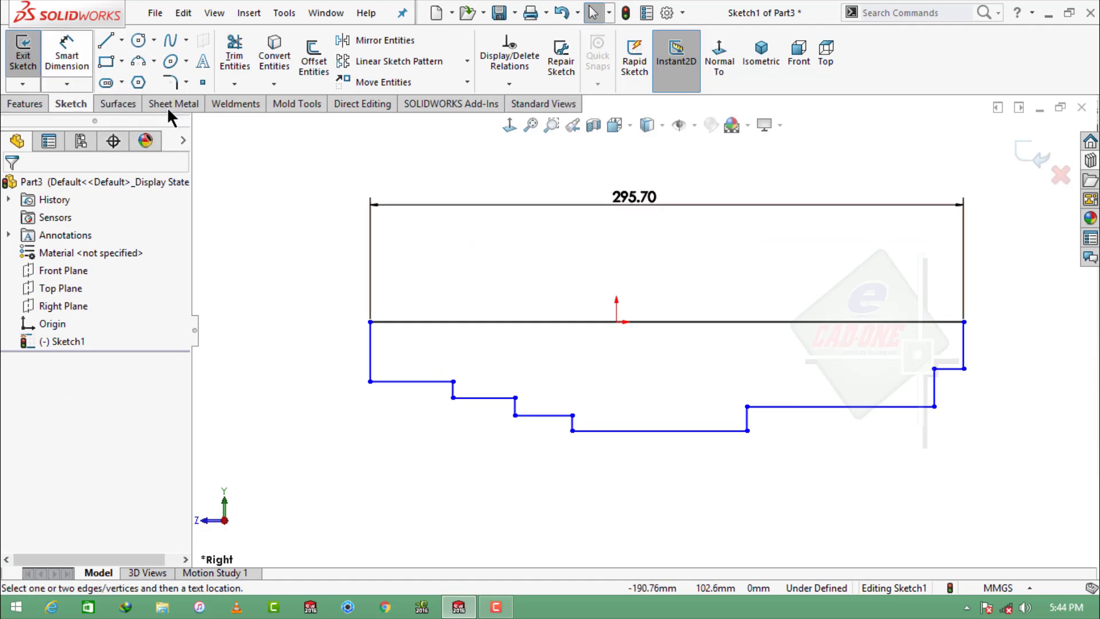
{"action": "left_click", "coordinate": [371, 351]}
{"action": "left_click", "coordinate": [227, 235]}
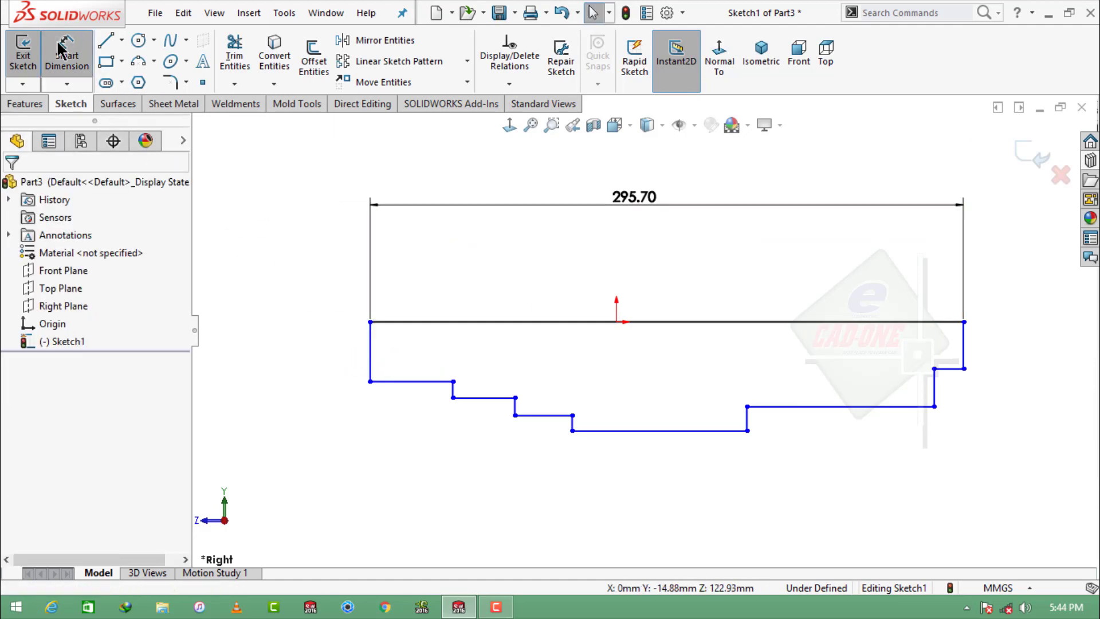
{"action": "left_click", "coordinate": [350, 339]}
{"action": "left_click", "coordinate": [314, 355]}
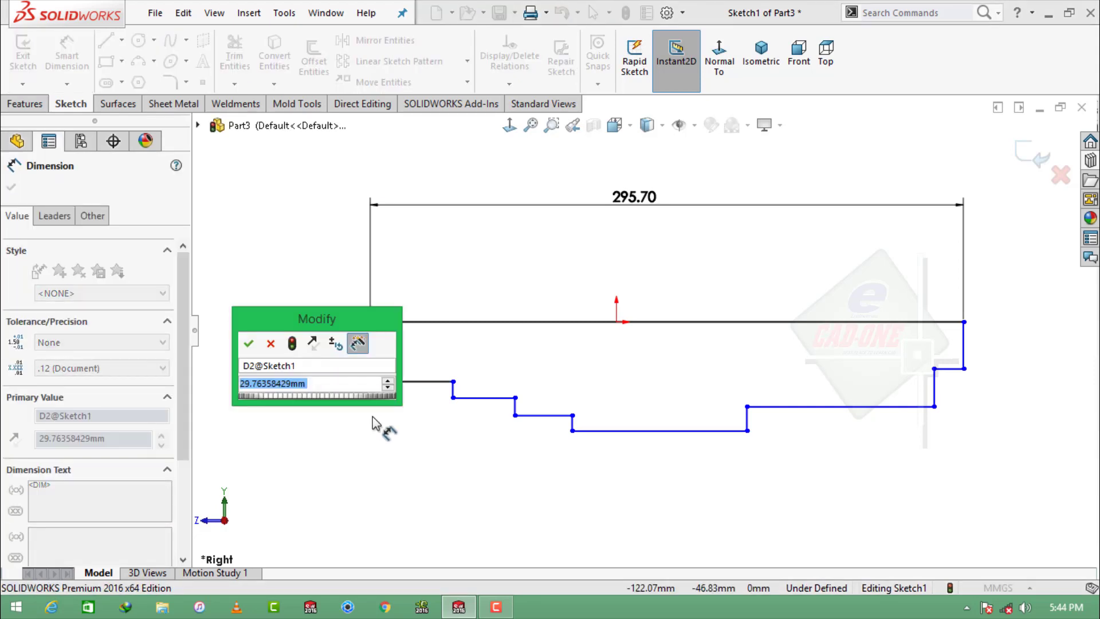
{"action": "type", "text": "35/2"}
{"action": "key", "text": "Return"}
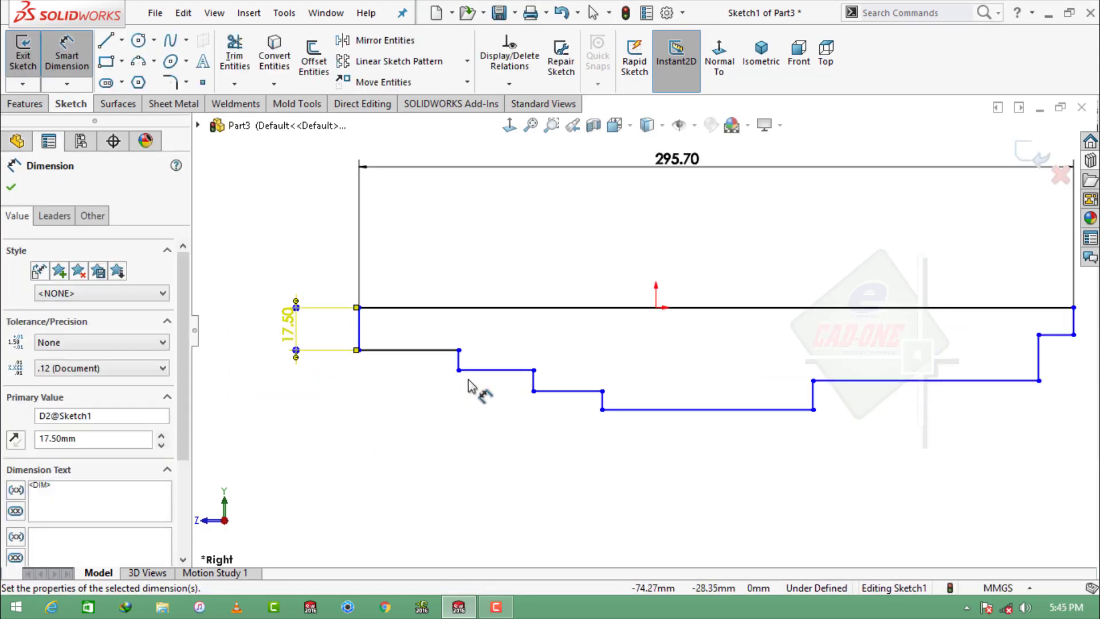
{"action": "key", "text": "Escape"}
Step: Dimension the second step 38/2 (19) below the top line
{"action": "key", "text": "Return"}
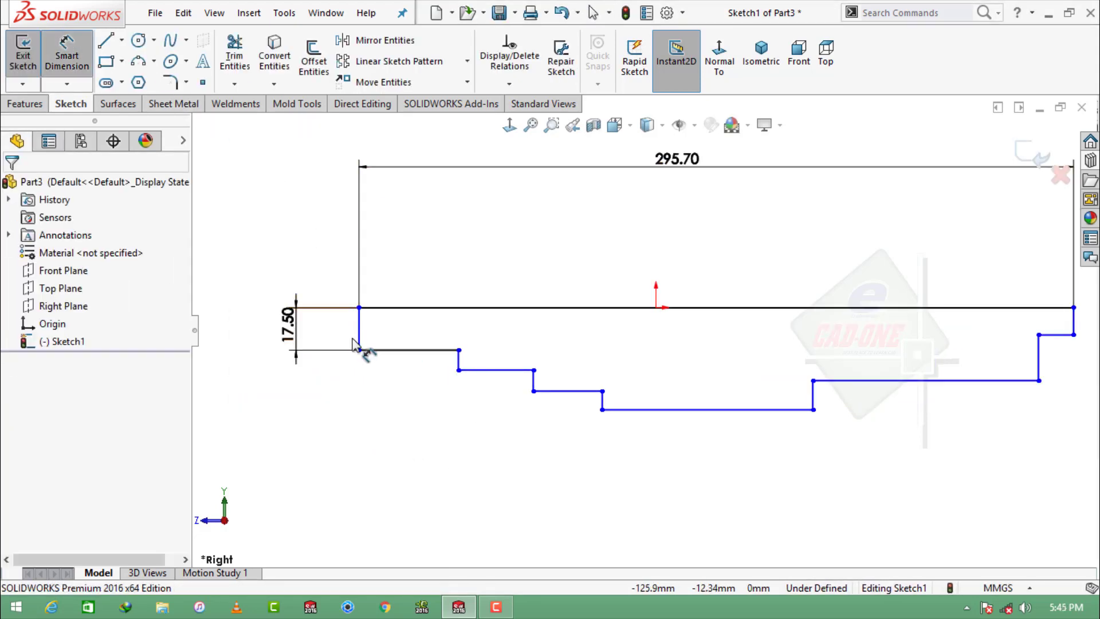
{"action": "left_click", "coordinate": [415, 351]}
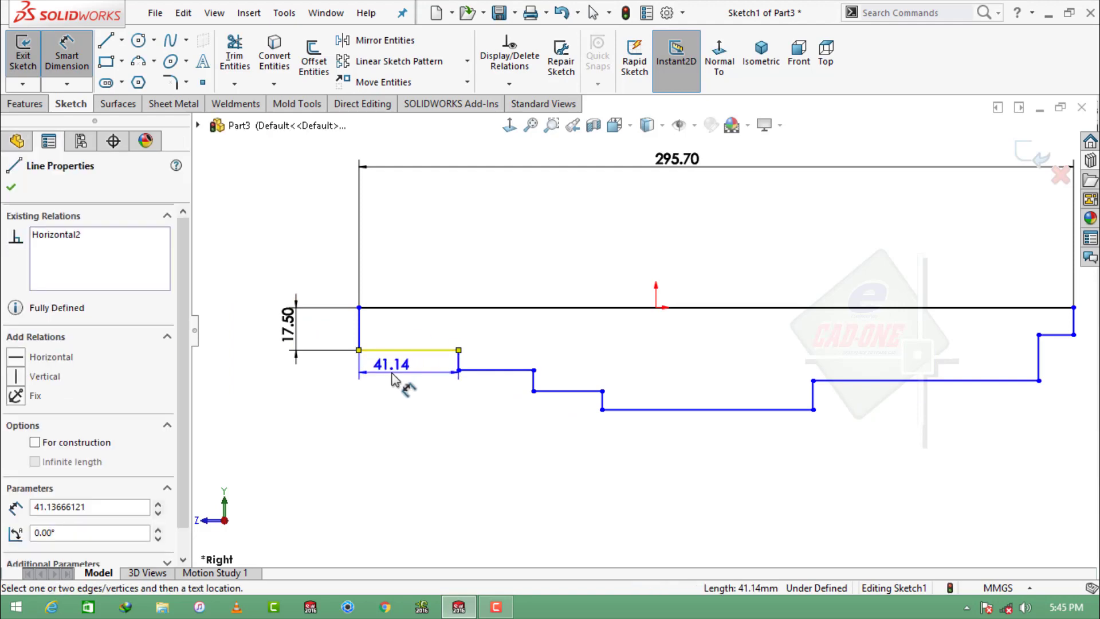
{"action": "key", "text": "Escape"}
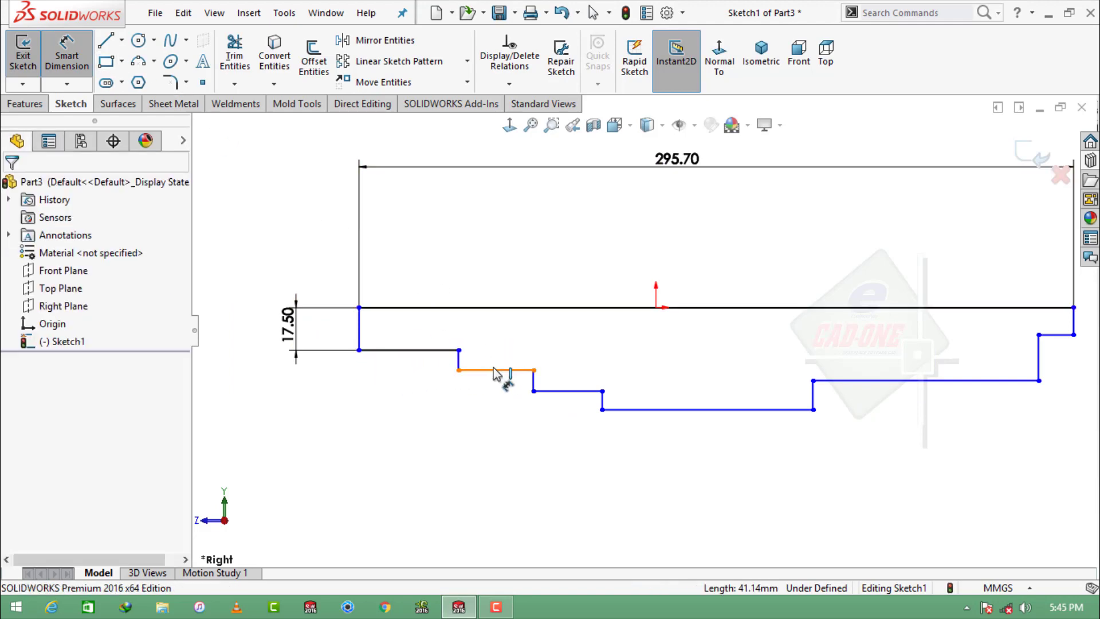
{"action": "left_click", "coordinate": [496, 373]}
{"action": "left_click", "coordinate": [499, 309]}
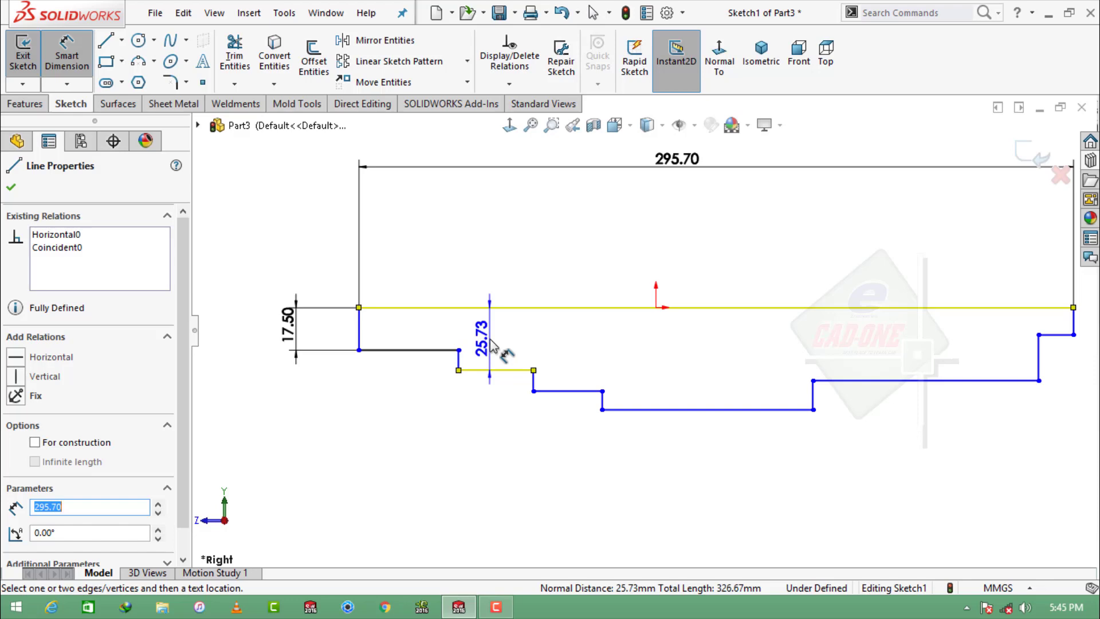
{"action": "left_click", "coordinate": [458, 342]}
{"action": "type", "text": "38/2"}
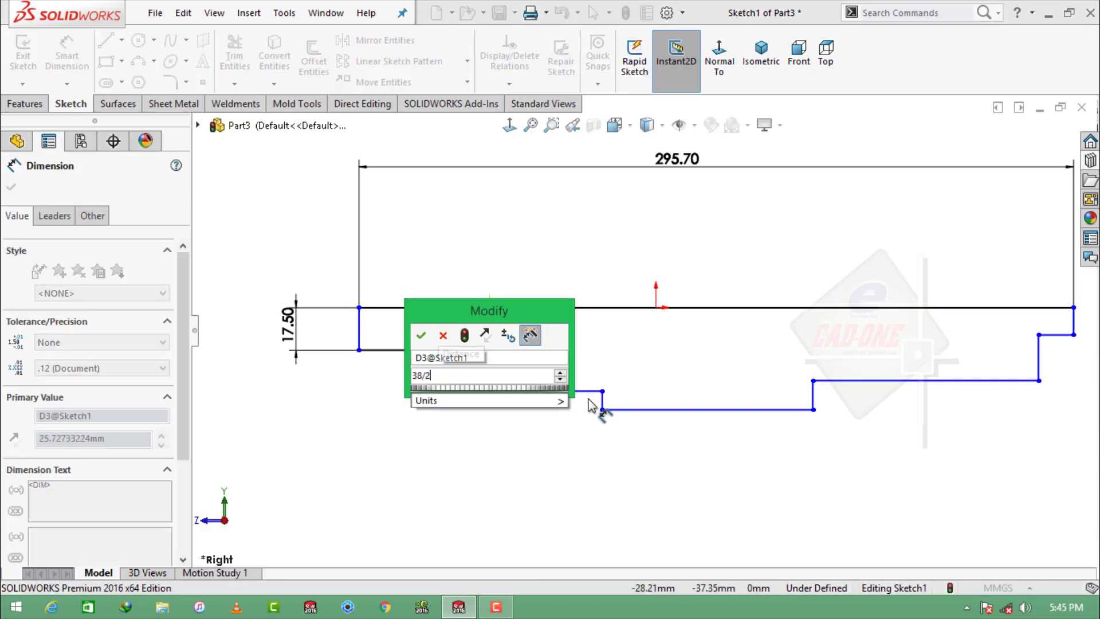
{"action": "key", "text": "Return"}
Step: Dimension the third step 20 below the top line
{"action": "left_click", "coordinate": [567, 375]}
{"action": "left_click", "coordinate": [571, 308]}
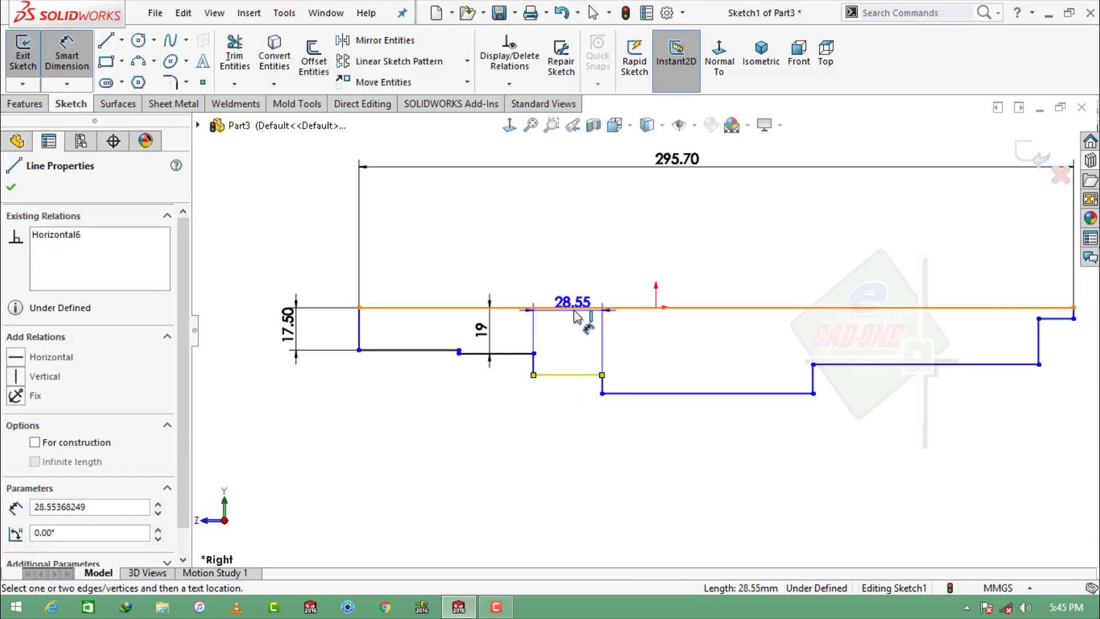
{"action": "left_click", "coordinate": [577, 344]}
{"action": "type", "text": "4"}
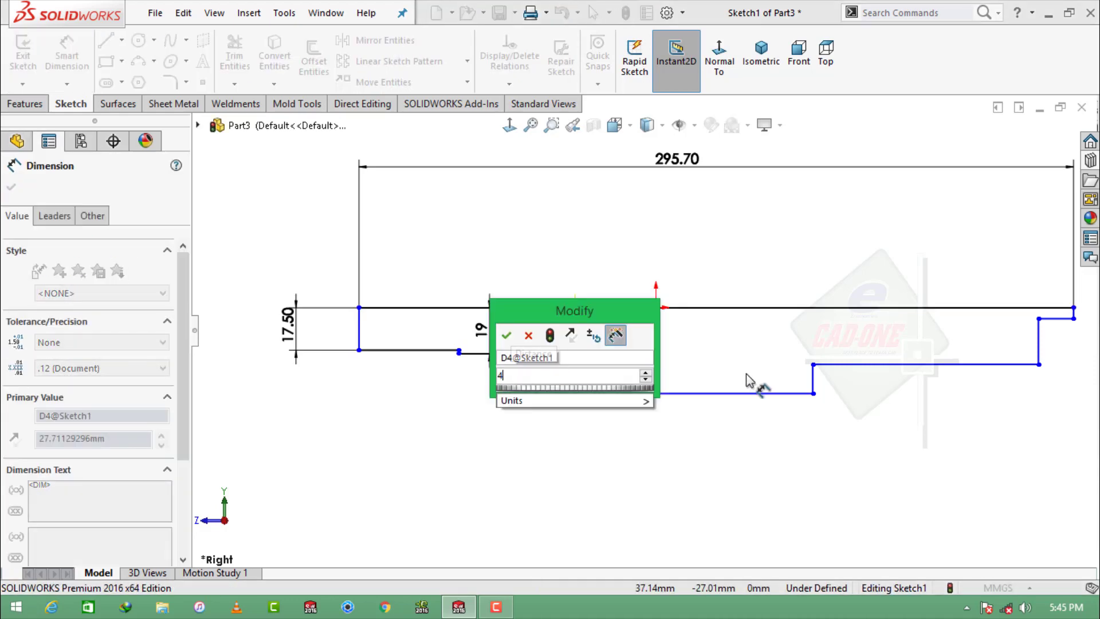
{"action": "type", "text": "20"}
{"action": "key", "text": "Return"}
Step: Dimension two step lengths as 25 and 41.20
{"action": "key", "text": "Escape"}
{"action": "scroll", "coordinate": [639, 333], "scroll_direction": "up", "scroll_amount": 1}
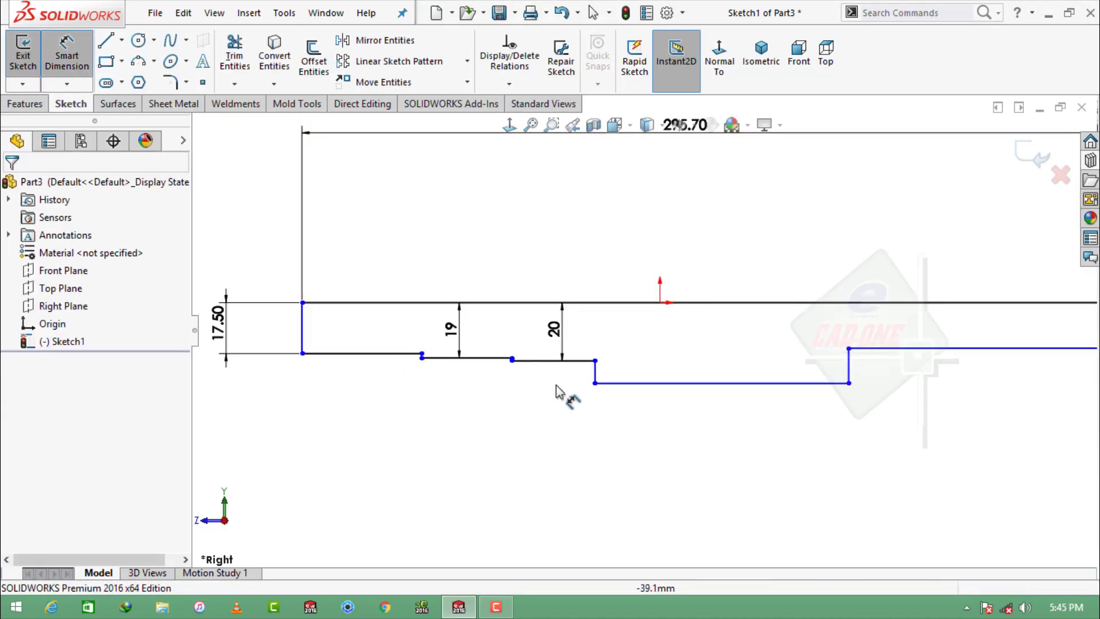
{"action": "left_click", "coordinate": [575, 361]}
{"action": "left_click", "coordinate": [557, 417]}
{"action": "type", "text": "25"}
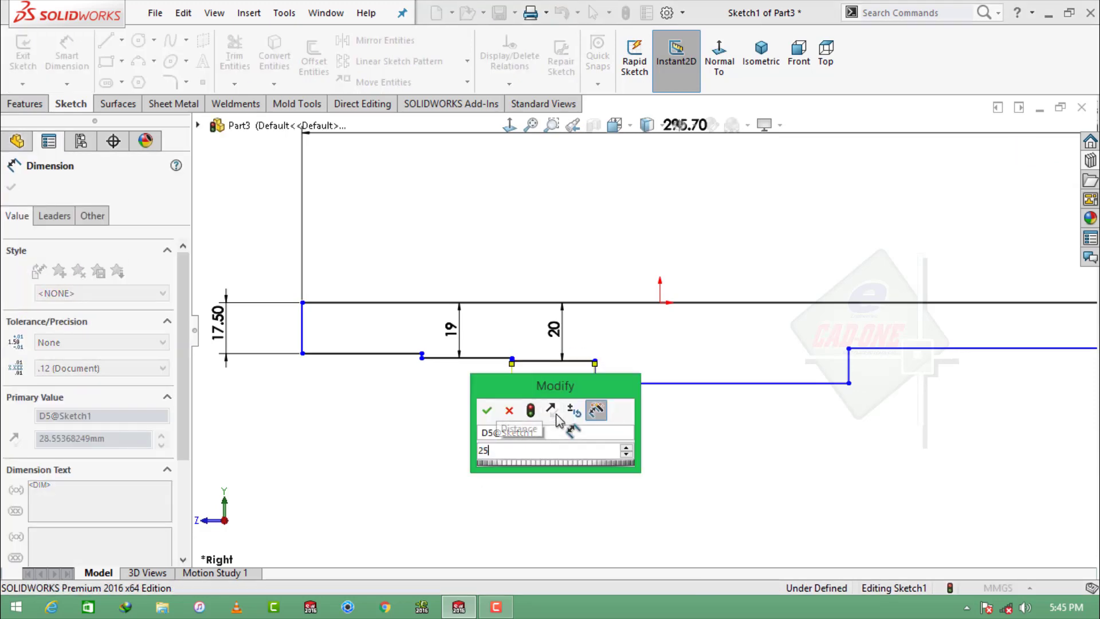
{"action": "key", "text": "Return"}
{"action": "left_click", "coordinate": [481, 357]}
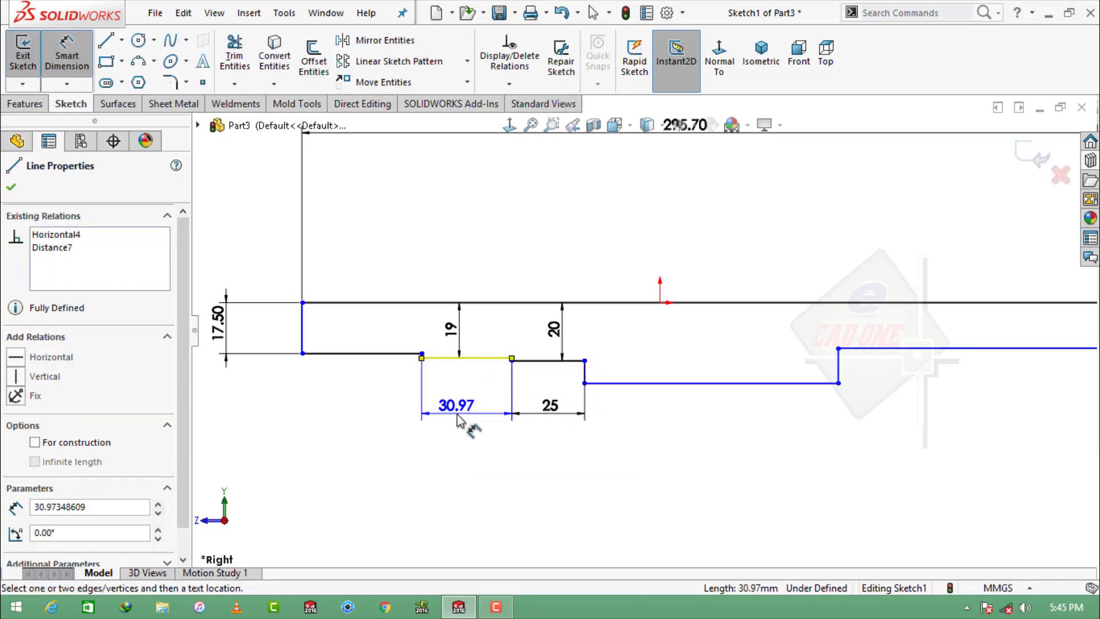
{"action": "left_click", "coordinate": [457, 421]}
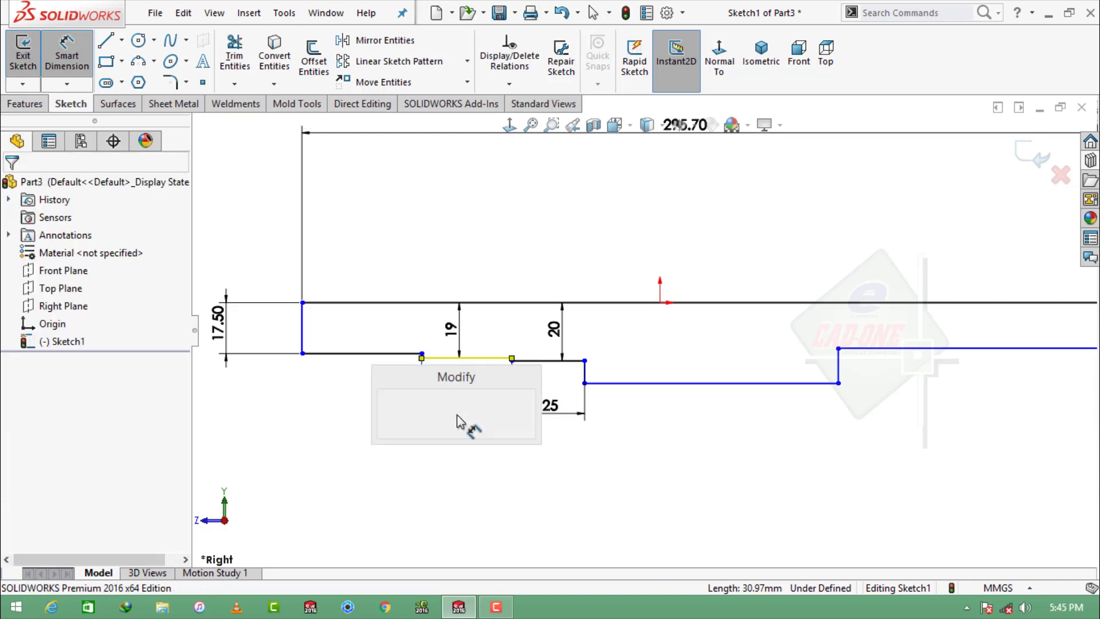
{"action": "type", "text": "41.2"}
{"action": "key", "text": "Return"}
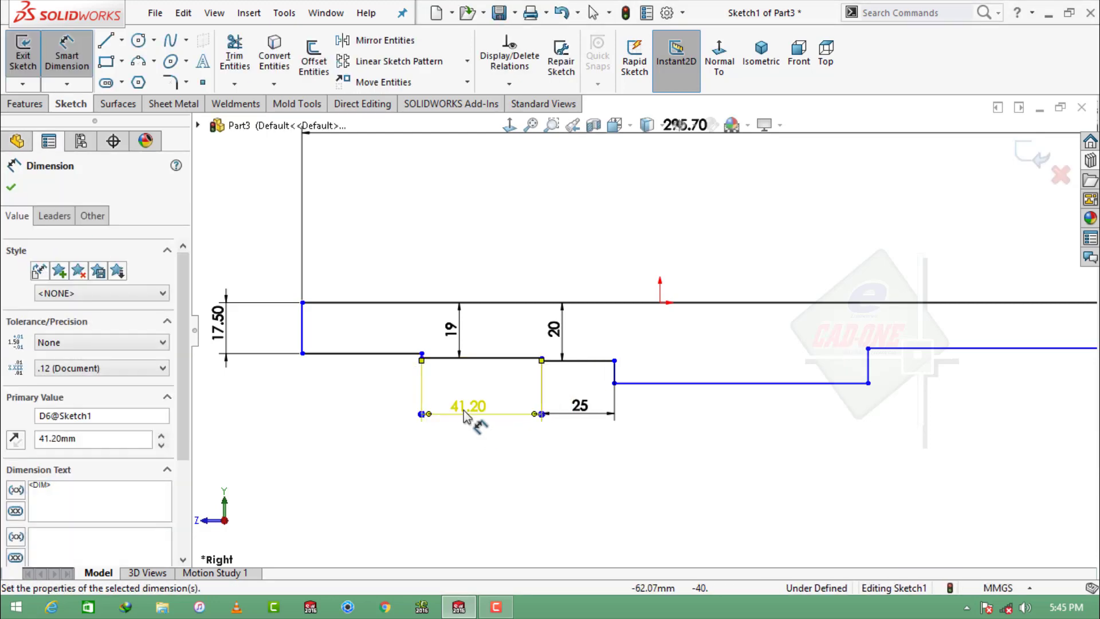
Step: Dimension the leftmost step length to 55 and the lowest step to 47
{"action": "left_click", "coordinate": [366, 359]}
{"action": "left_click", "coordinate": [359, 399]}
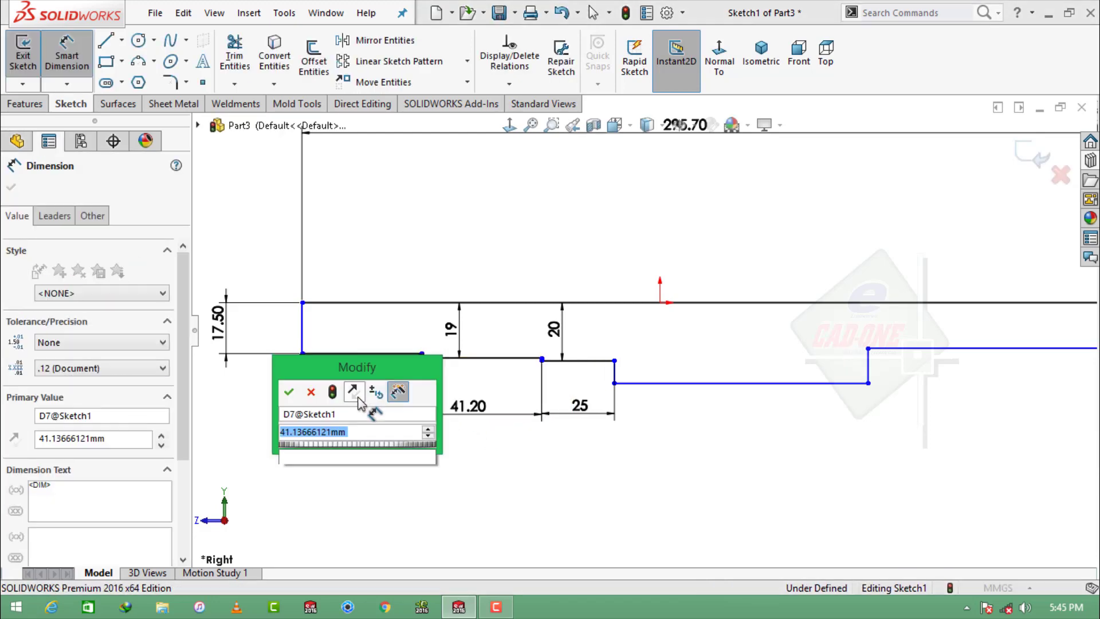
{"action": "key", "text": "Return"}
{"action": "type", "text": "55"}
{"action": "key", "text": "Return"}
{"action": "key", "text": "Escape"}
{"action": "key", "text": "f"}
{"action": "left_click", "coordinate": [67, 51]}
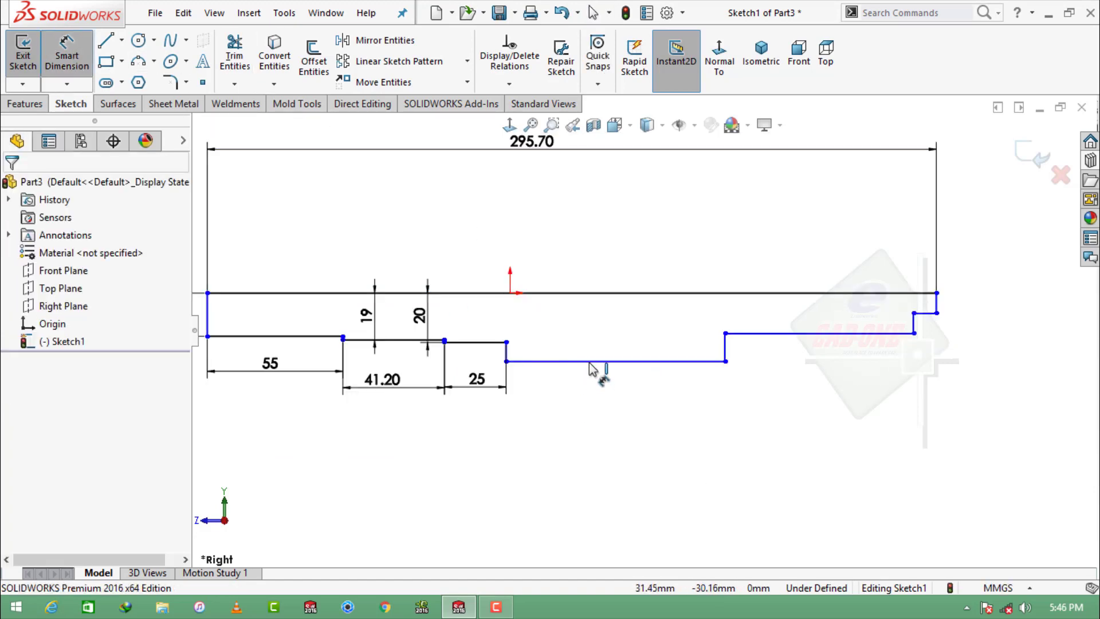
{"action": "left_click", "coordinate": [590, 362]}
{"action": "left_click", "coordinate": [575, 398]}
{"action": "type", "text": "47"}
{"action": "key", "text": "Return"}
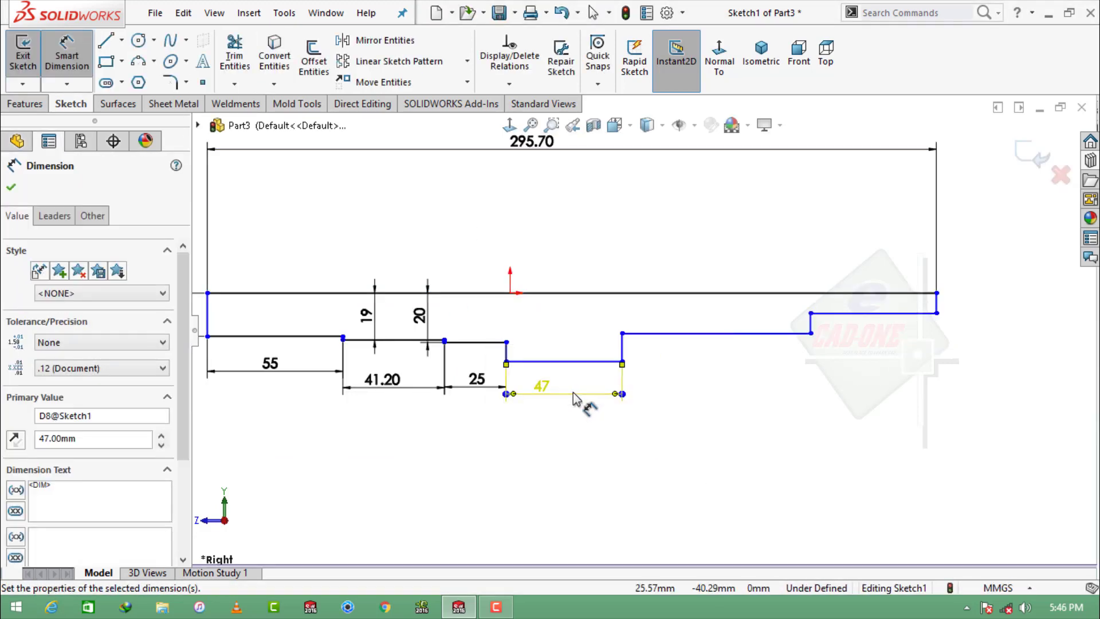
{"action": "key", "text": "Escape"}
Step: Dimension the long right step to 102.50 and keep the top-right 25 as driven
{"action": "left_click", "coordinate": [69, 52]}
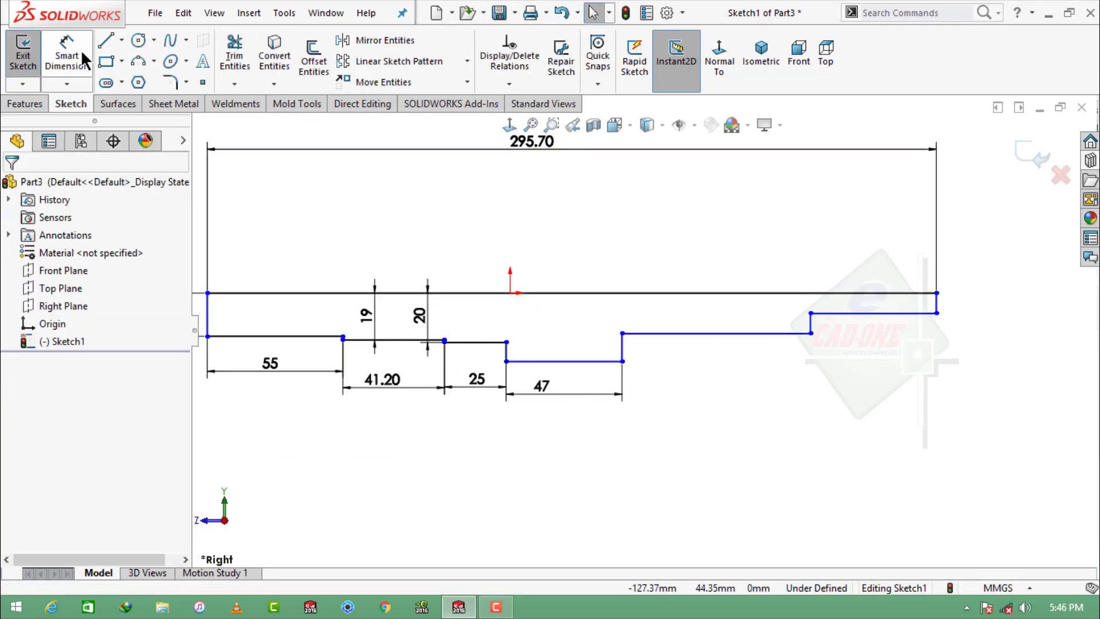
{"action": "left_click", "coordinate": [700, 337]}
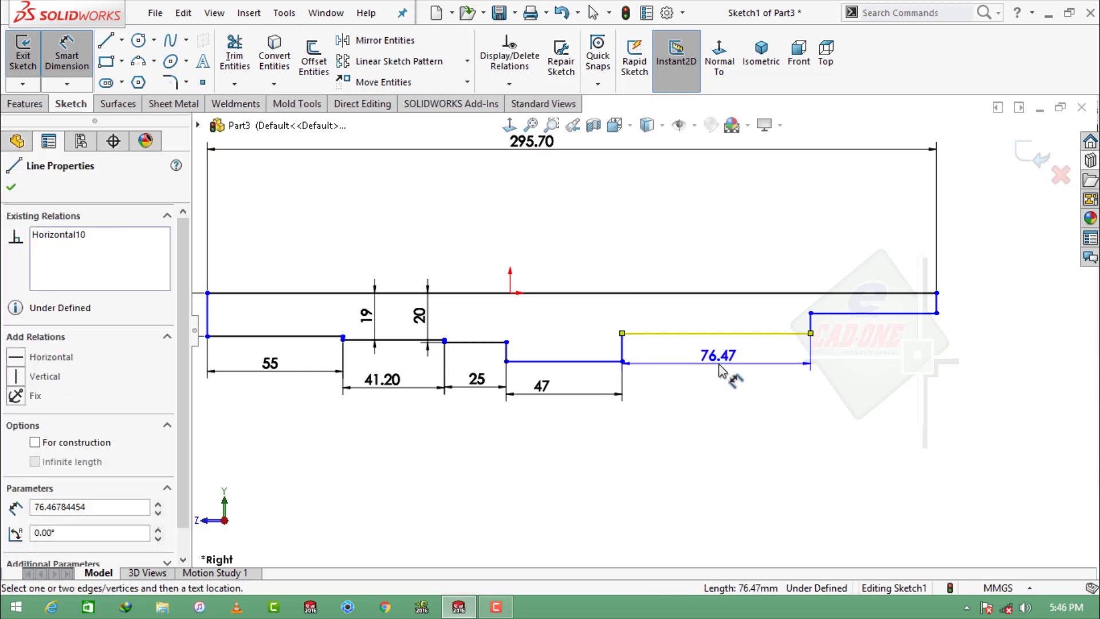
{"action": "left_click", "coordinate": [720, 371]}
{"action": "type", "text": "102.5"}
{"action": "key", "text": "Return"}
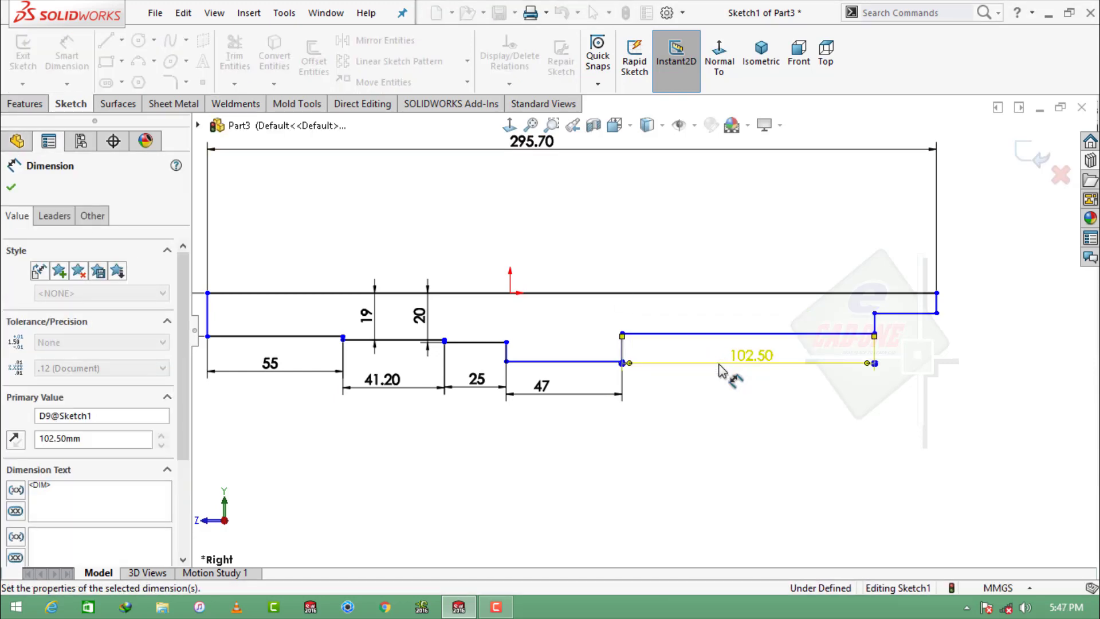
{"action": "left_click", "coordinate": [907, 318]}
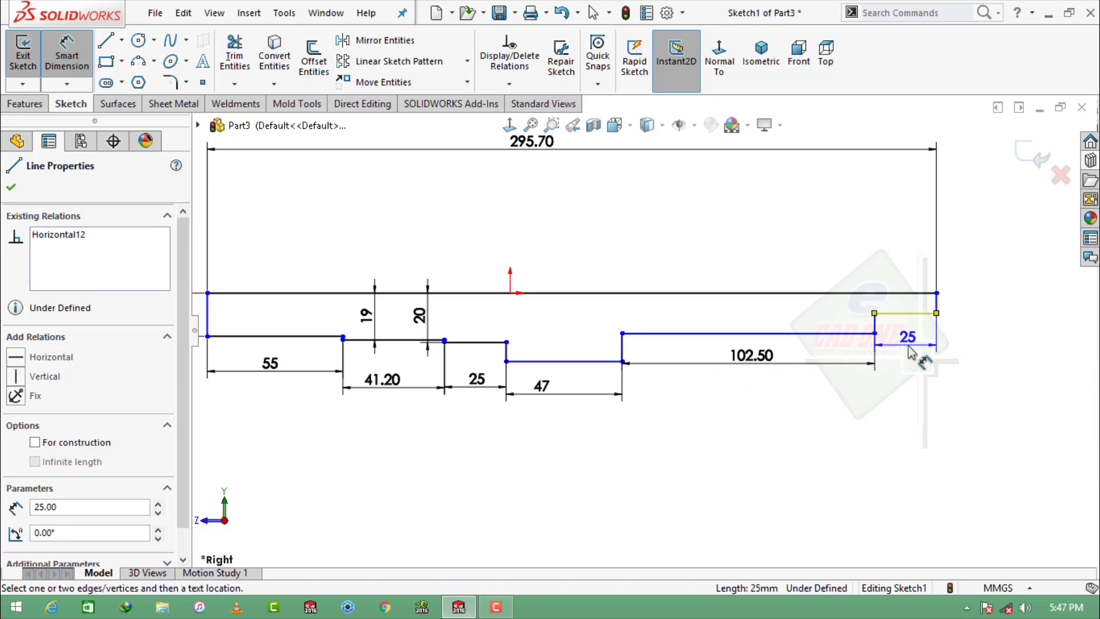
{"action": "left_click", "coordinate": [911, 351]}
{"action": "left_click", "coordinate": [653, 322]}
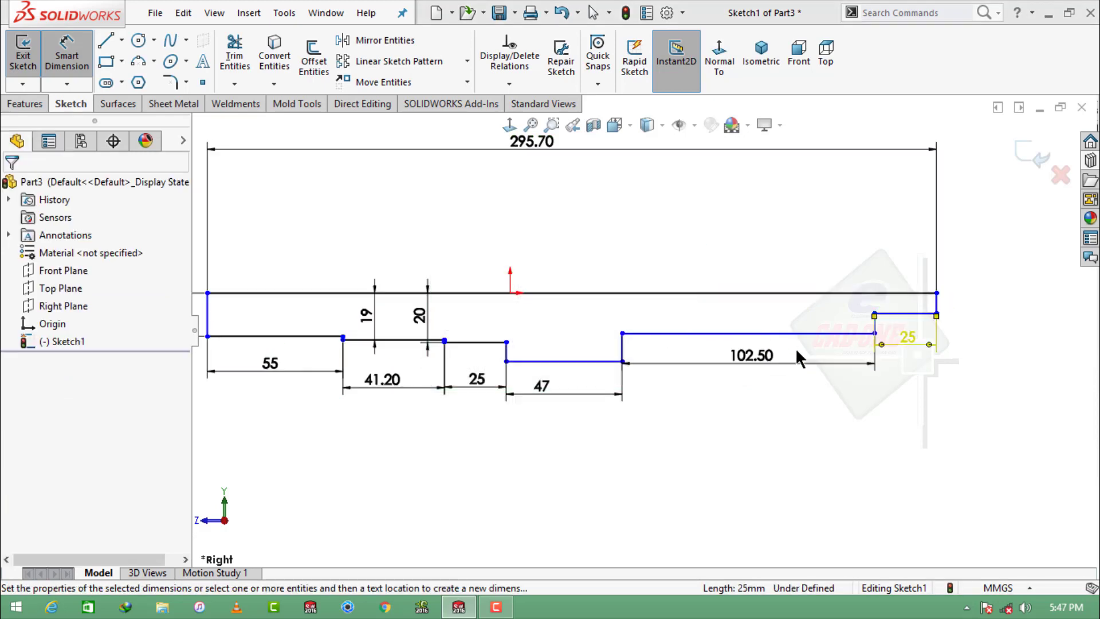
Step: Set the distance from the origin to the shaft's right end to 155
{"action": "left_click", "coordinate": [527, 297]}
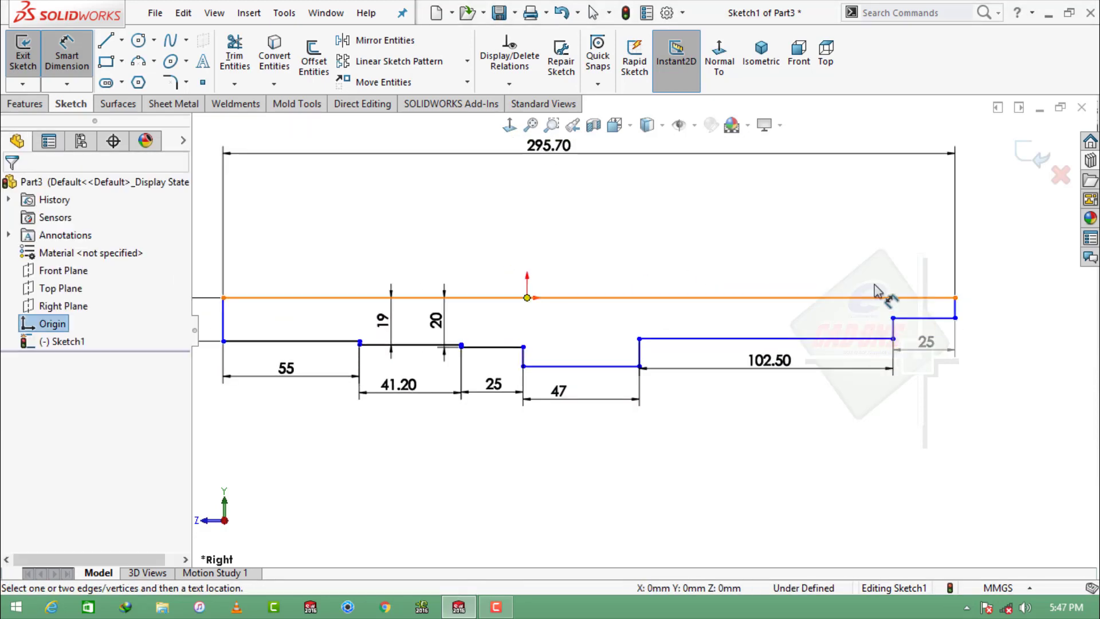
{"action": "left_click", "coordinate": [955, 298]}
{"action": "left_click", "coordinate": [774, 240]}
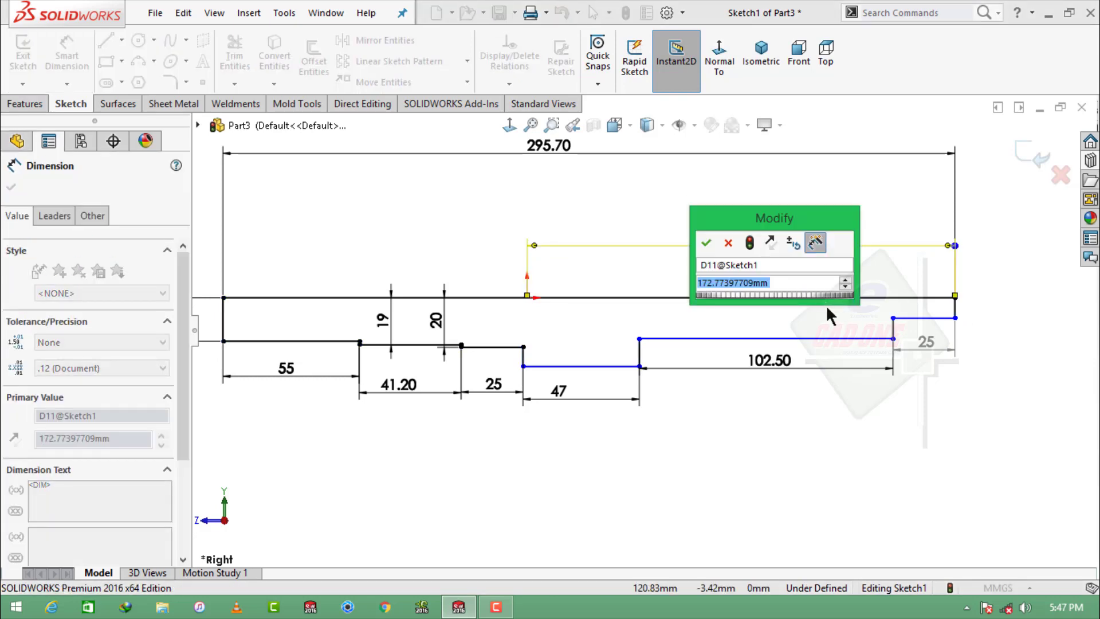
{"action": "type", "text": "155"}
{"action": "key", "text": "Return"}
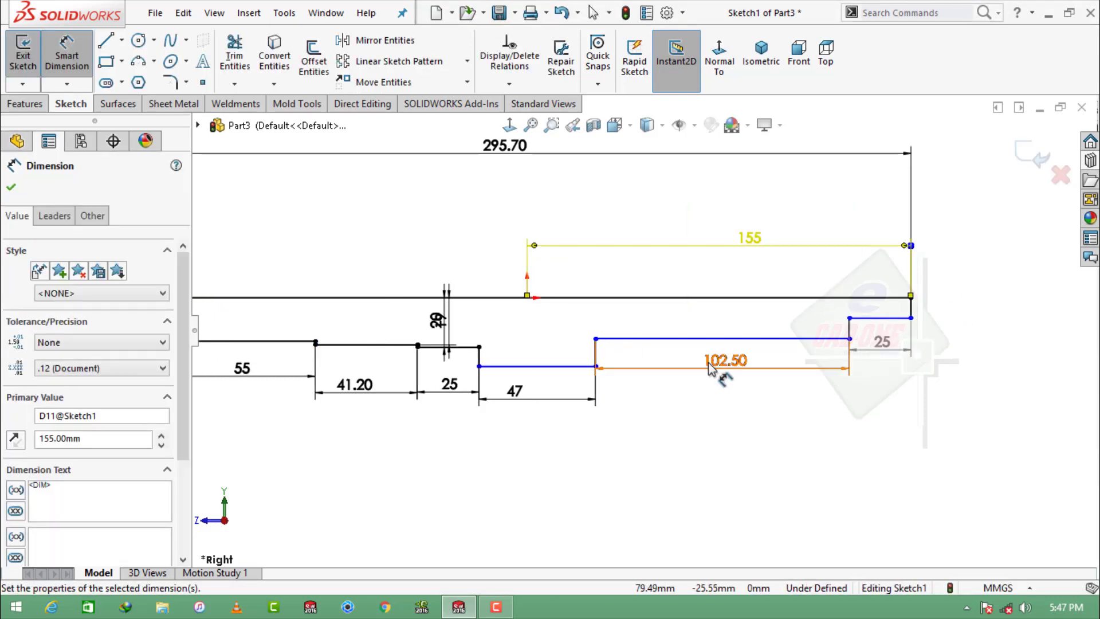
{"action": "middle_click_drag", "start_coordinate": [531, 329], "coordinate": [555, 331], "text": "ctrl"}
{"action": "left_click", "coordinate": [611, 346]}
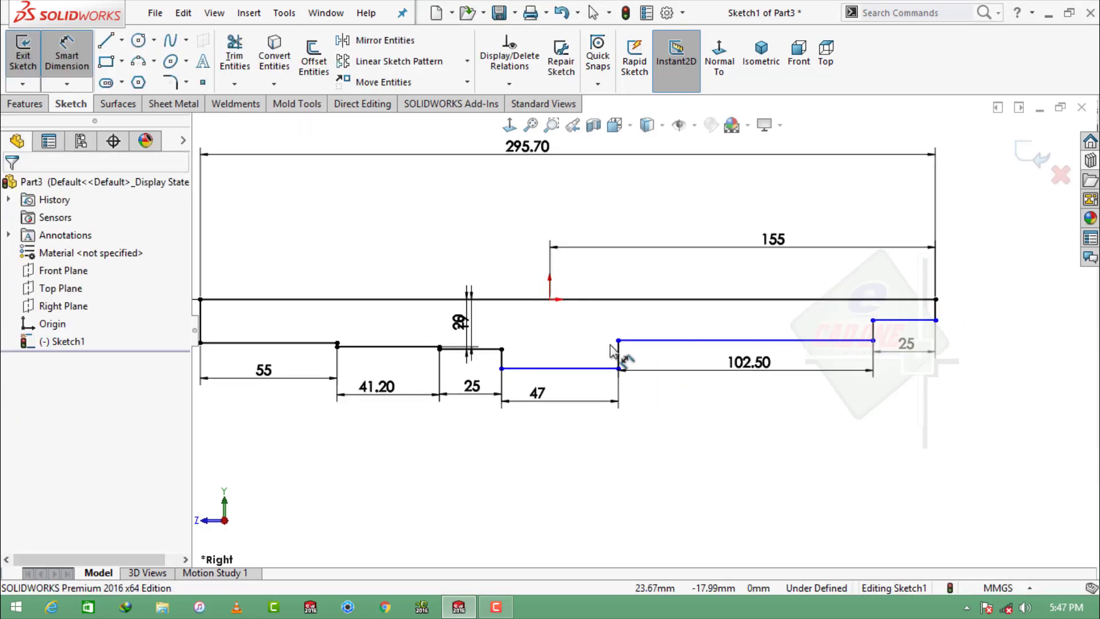
Step: Add a driven 27.50 horizontal dimension and a 30.50 step height to the origin
{"action": "left_click", "coordinate": [618, 340]}
{"action": "left_click", "coordinate": [550, 298]}
{"action": "left_click", "coordinate": [598, 286]}
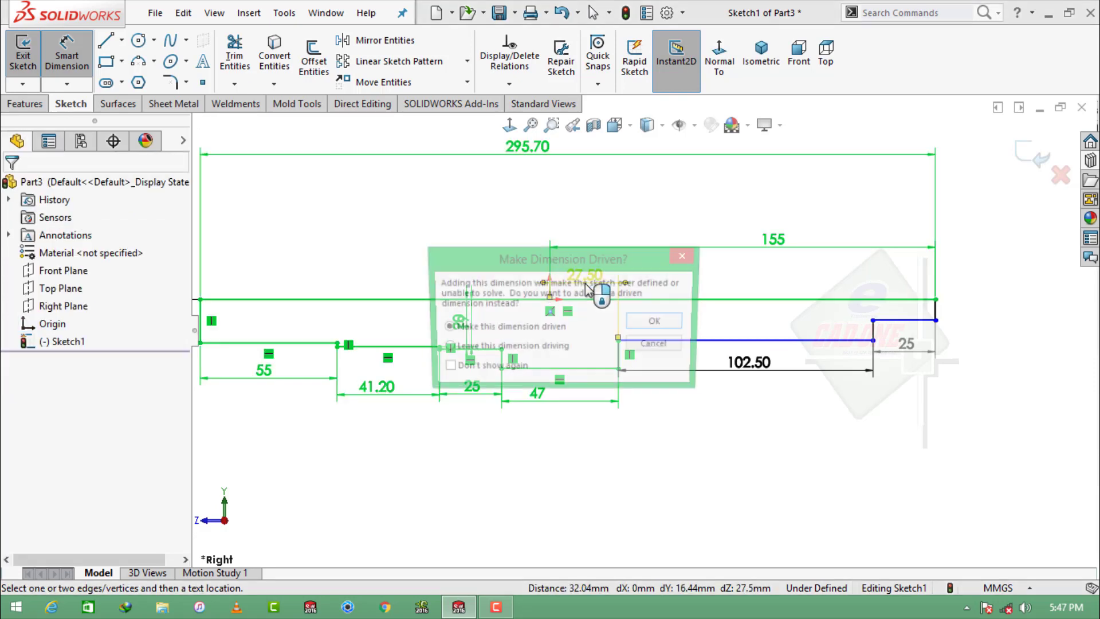
{"action": "left_click", "coordinate": [663, 322]}
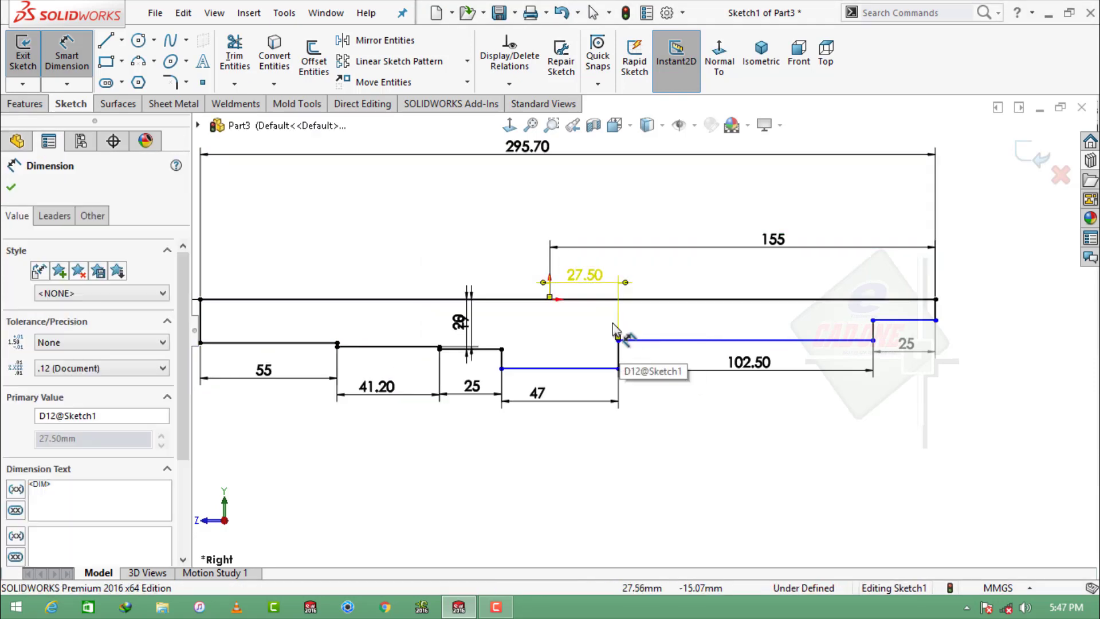
{"action": "left_click", "coordinate": [595, 360]}
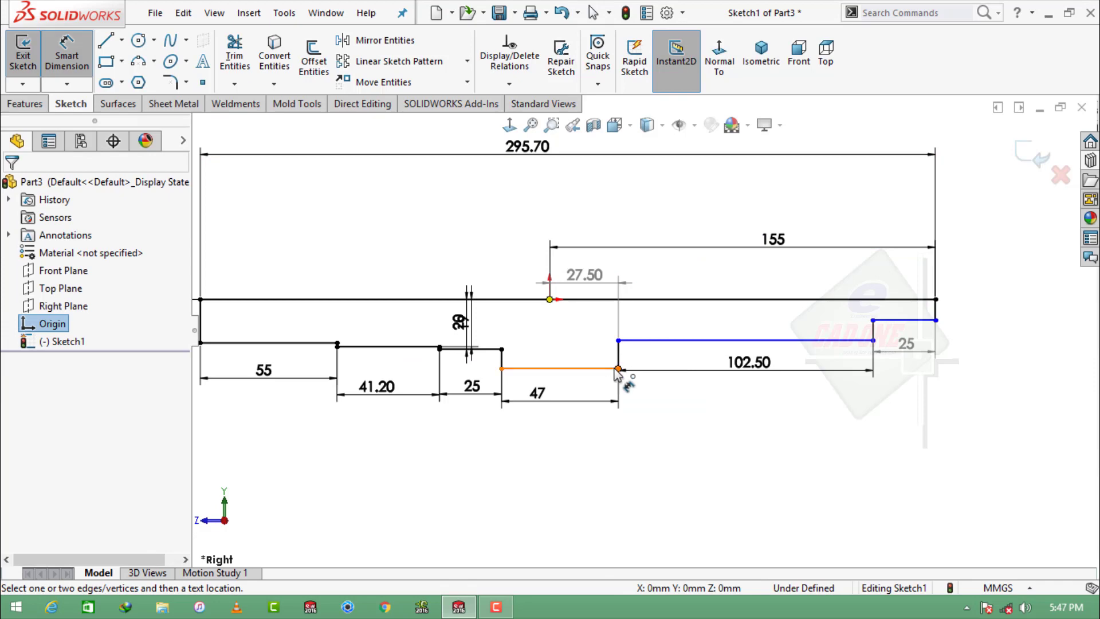
{"action": "left_click", "coordinate": [618, 368]}
{"action": "left_click", "coordinate": [544, 349]}
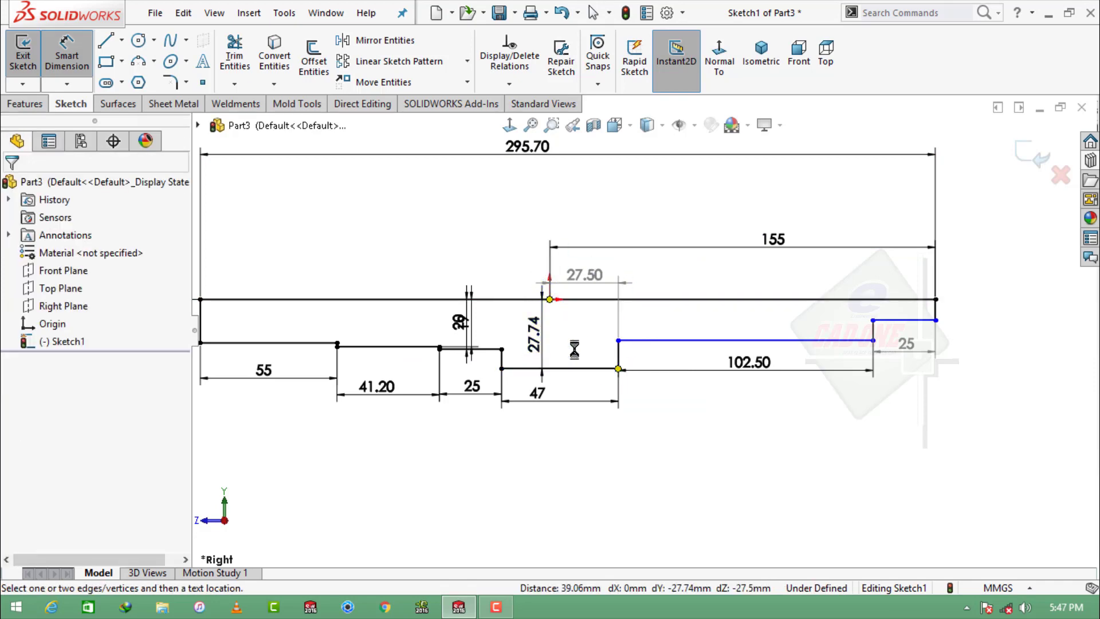
{"action": "type", "text": "30.5"}
{"action": "key", "text": "Return"}
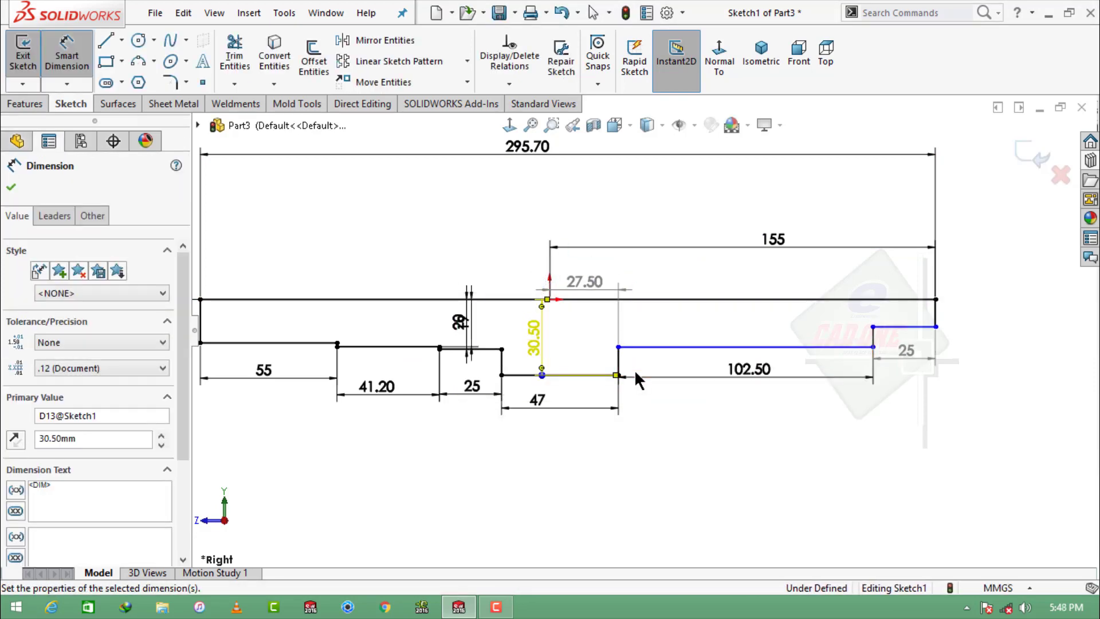
Step: Set the long right step height to 25 and the right end height to 20
{"action": "left_click", "coordinate": [808, 346]}
{"action": "left_click", "coordinate": [770, 299]}
{"action": "left_click", "coordinate": [761, 321]}
{"action": "type", "text": "2"}
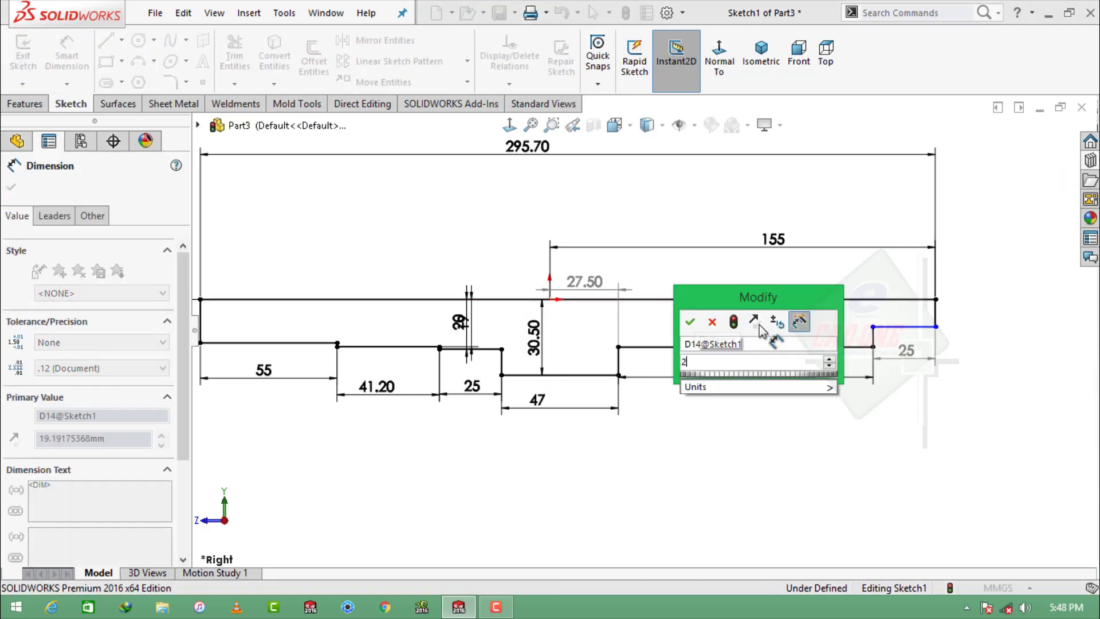
{"action": "type", "text": "5"}
{"action": "key", "text": "Return"}
{"action": "key", "text": "Escape"}
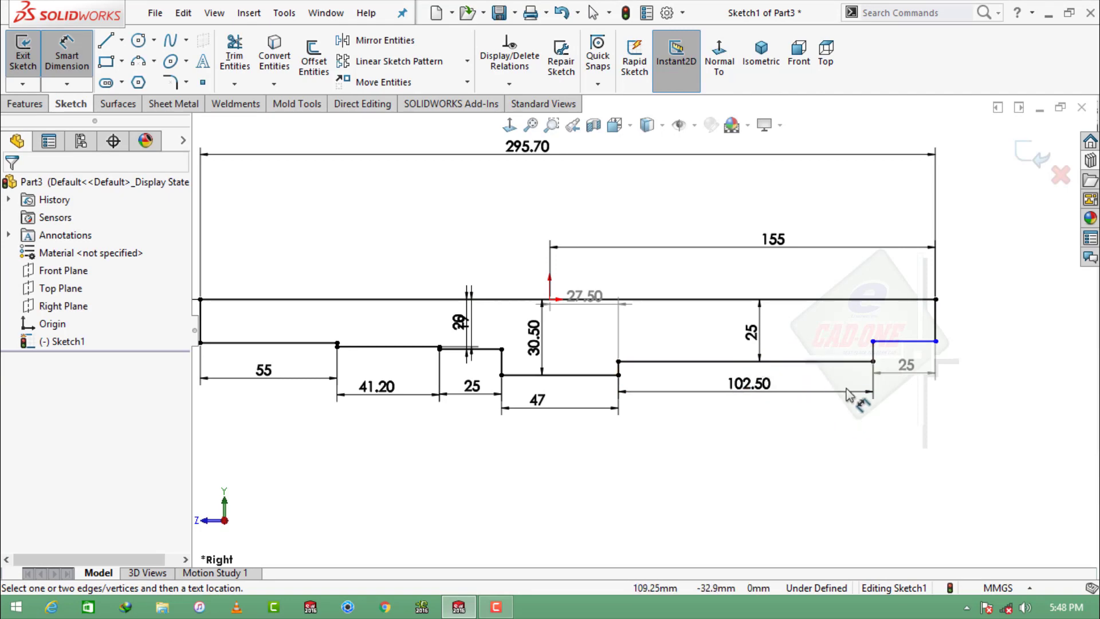
{"action": "left_click", "coordinate": [935, 320]}
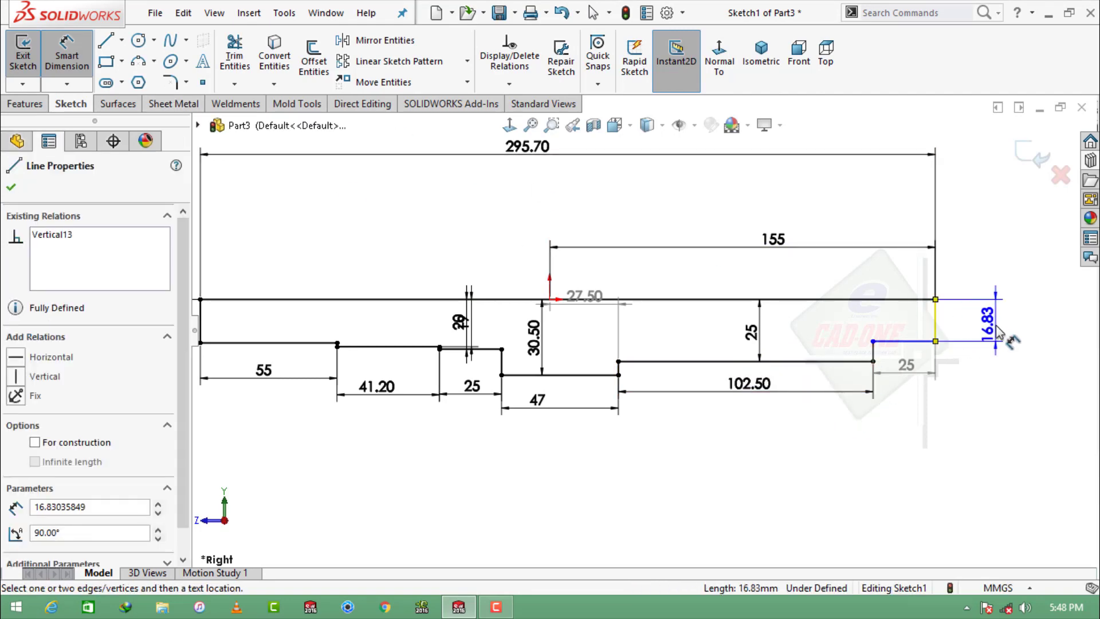
{"action": "left_click", "coordinate": [996, 332]}
{"action": "type", "text": "20"}
{"action": "key", "text": "Return"}
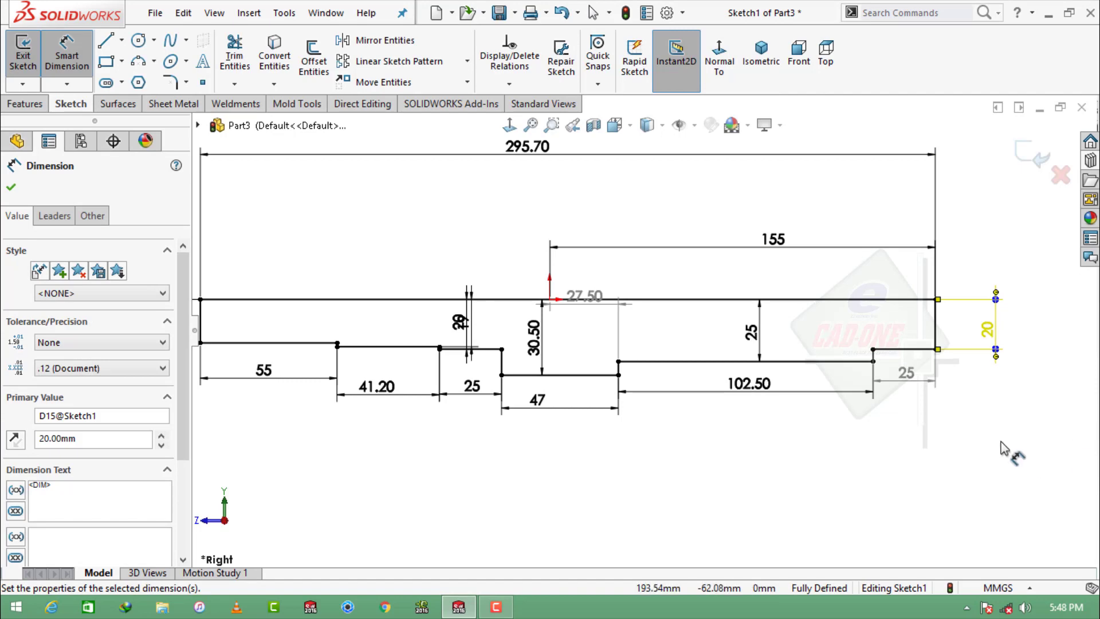
{"action": "key", "text": "Escape"}
Step: Revolve Sketch1 a full 360° about the top horizontal line to form the stepped shaft
{"action": "key", "text": "f"}
{"action": "left_click", "coordinate": [26, 103]}
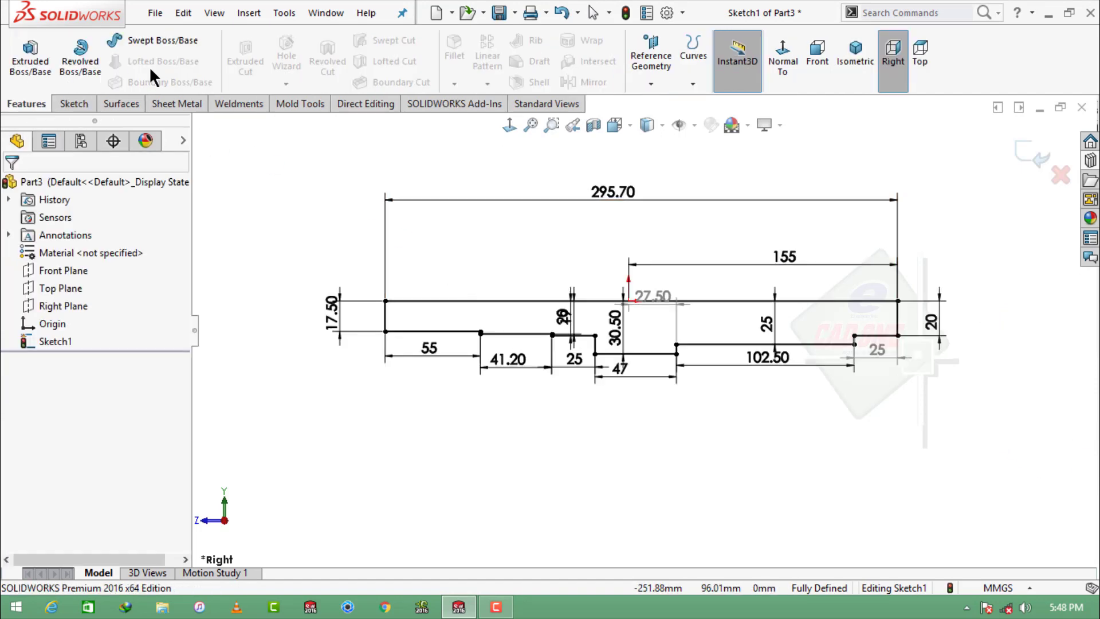
{"action": "left_click", "coordinate": [81, 57]}
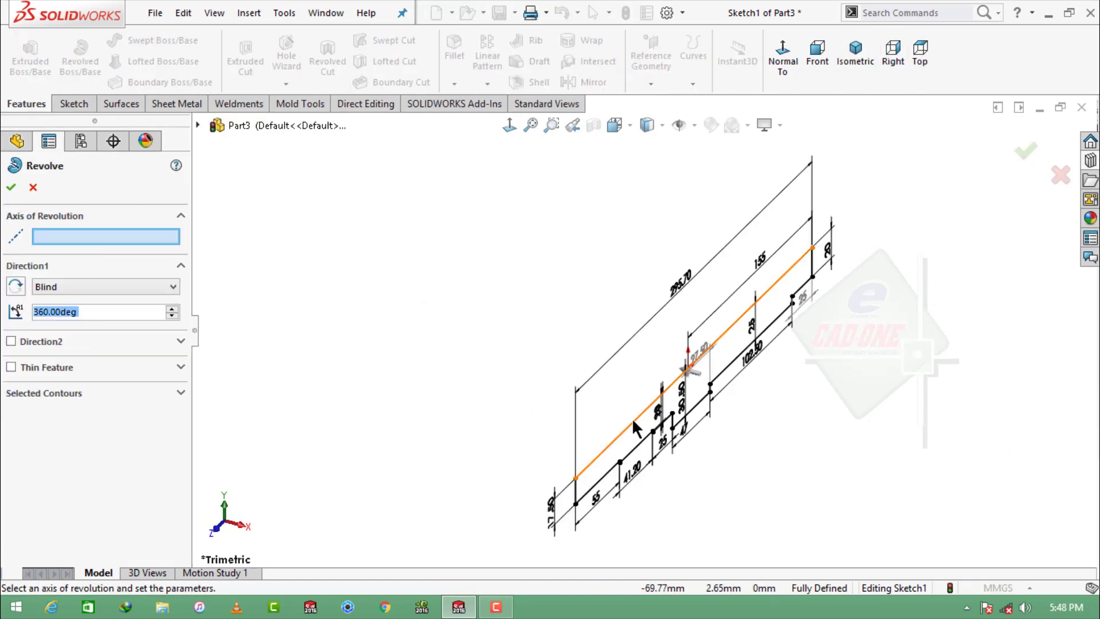
{"action": "left_click", "coordinate": [633, 427]}
{"action": "left_click", "coordinate": [12, 188]}
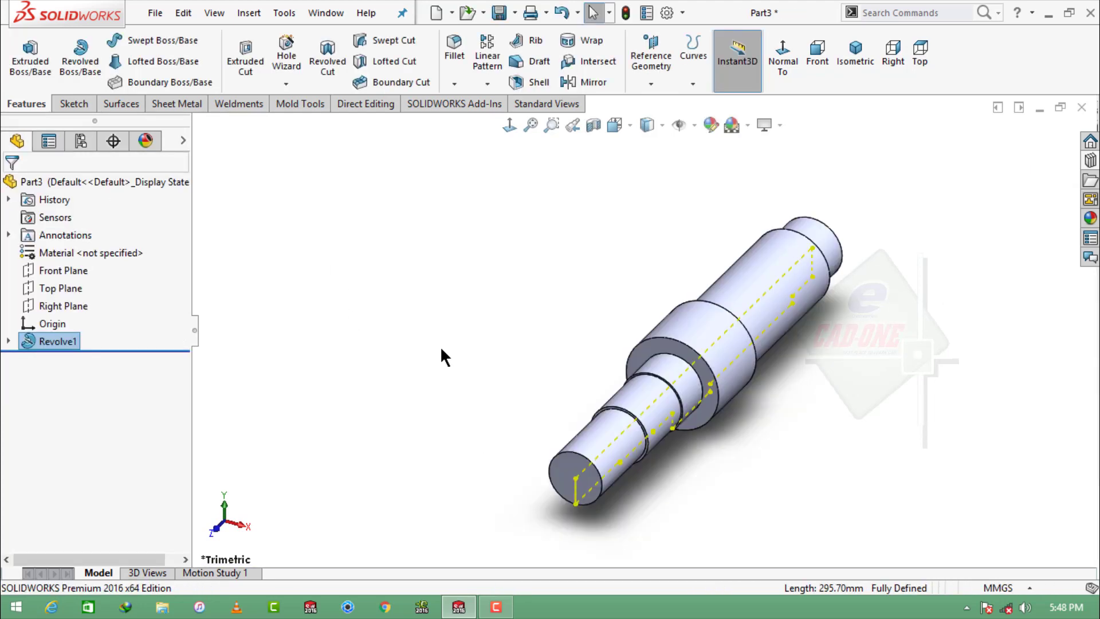
Step: Add a 1 mm by 1 mm distance-distance chamfer to both shaft end edges
{"action": "left_click", "coordinate": [454, 85]}
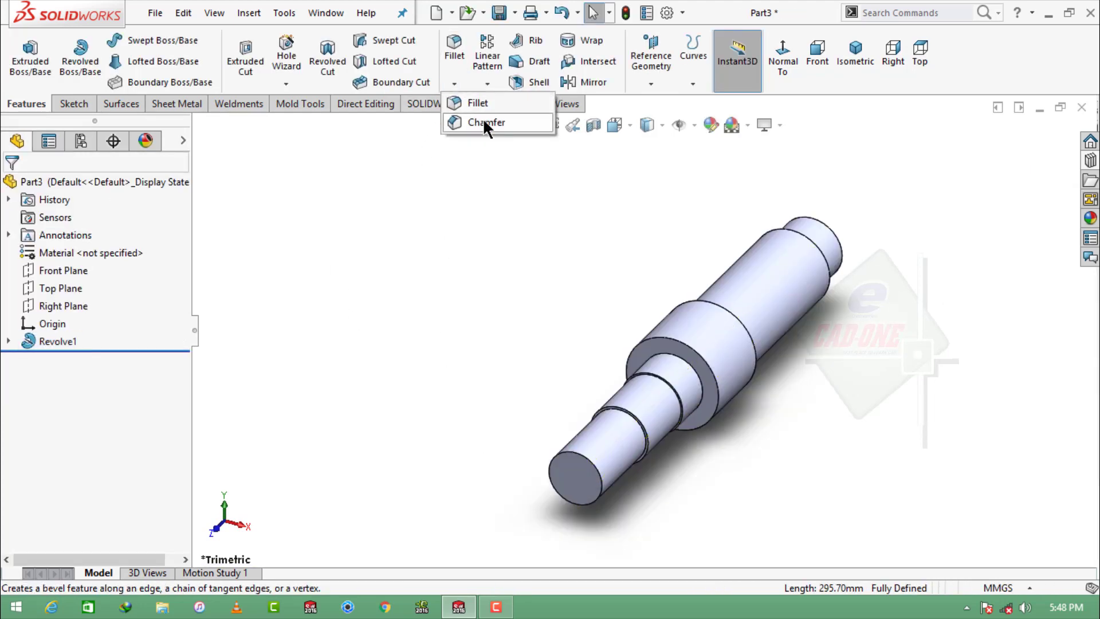
{"action": "left_click", "coordinate": [484, 120]}
{"action": "left_click", "coordinate": [71, 283]}
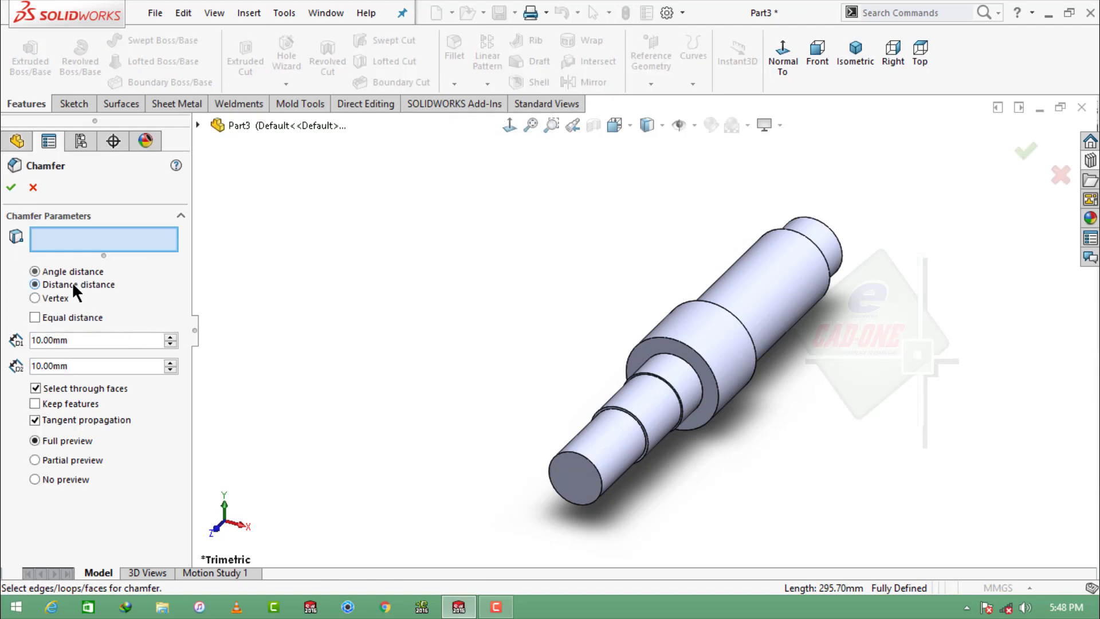
{"action": "left_click", "coordinate": [80, 339]}
{"action": "type", "text": "1"}
{"action": "key", "text": "Return"}
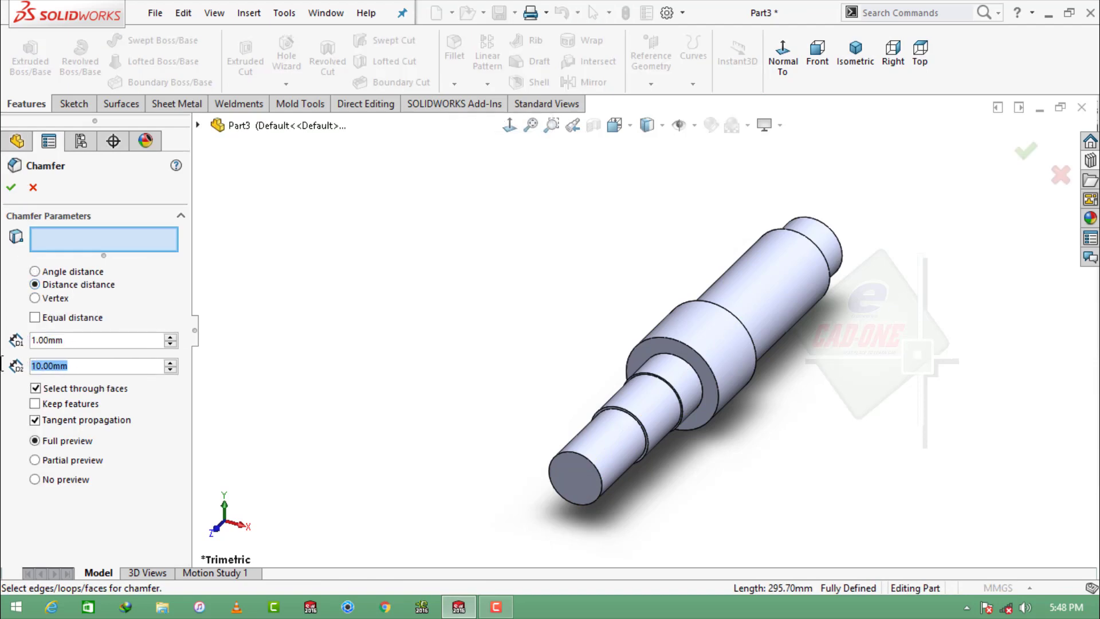
{"action": "type", "text": "1"}
{"action": "left_click", "coordinate": [550, 471]}
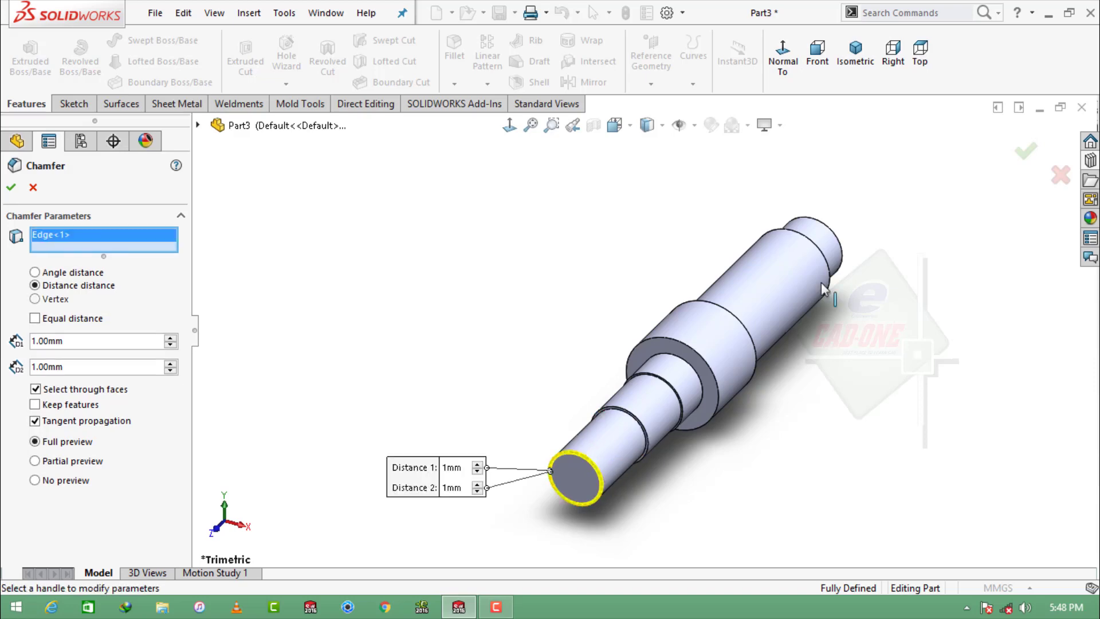
{"action": "left_click", "coordinate": [829, 236]}
{"action": "middle_click_drag", "start_coordinate": [829, 237], "coordinate": [279, 247]}
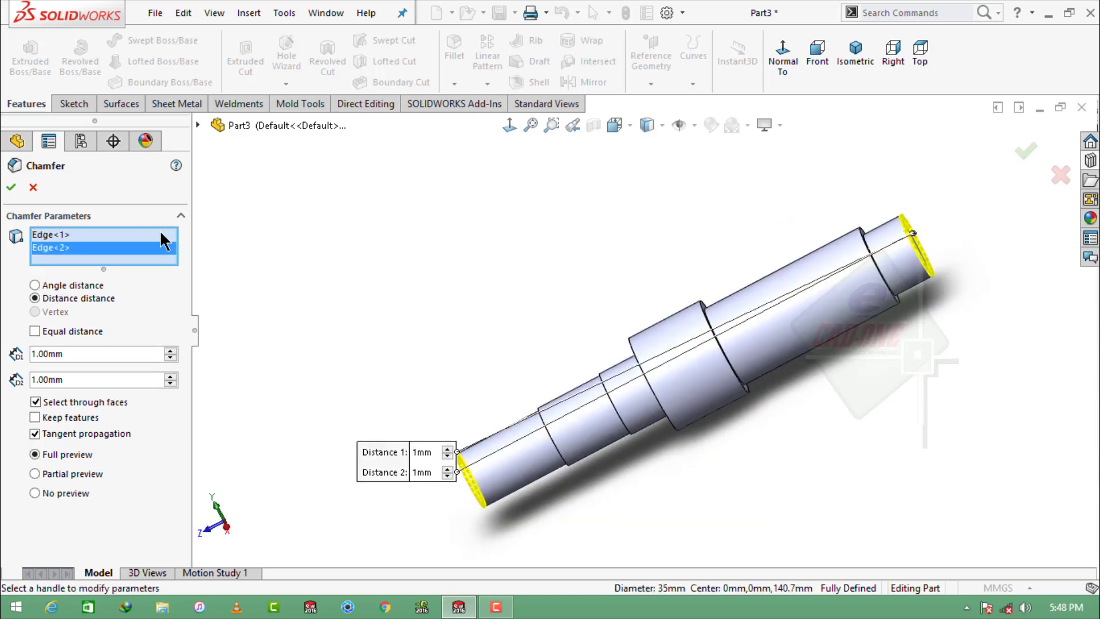
{"action": "left_click", "coordinate": [9, 191]}
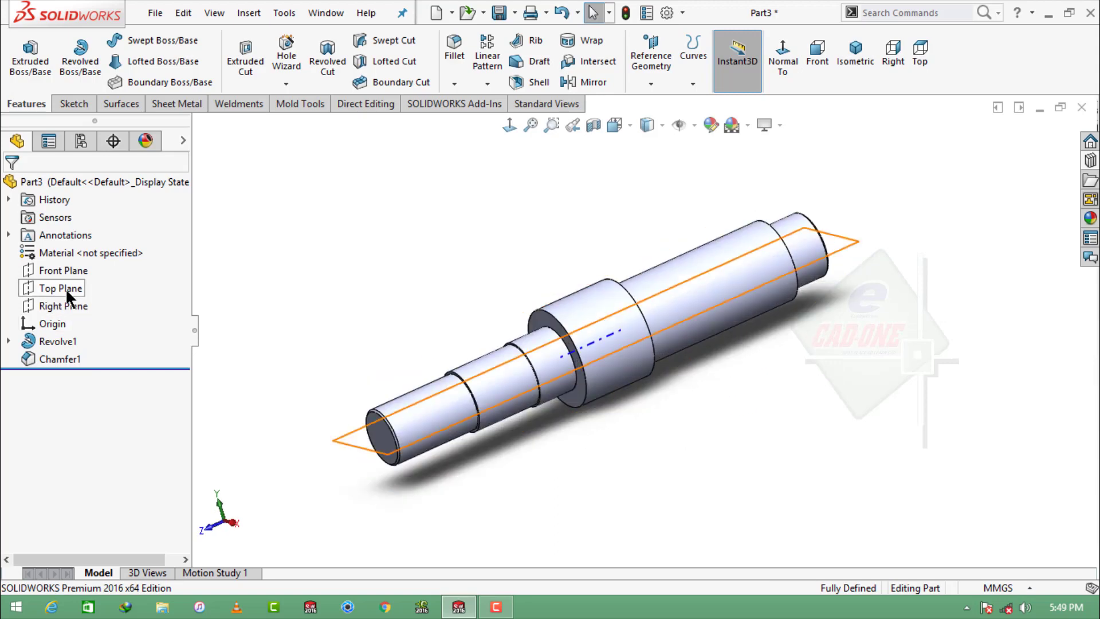
Step: Create Plane1 offset 60 mm from the Top Plane and select it for sketching
{"action": "left_click", "coordinate": [67, 290]}
{"action": "left_click", "coordinate": [650, 57]}
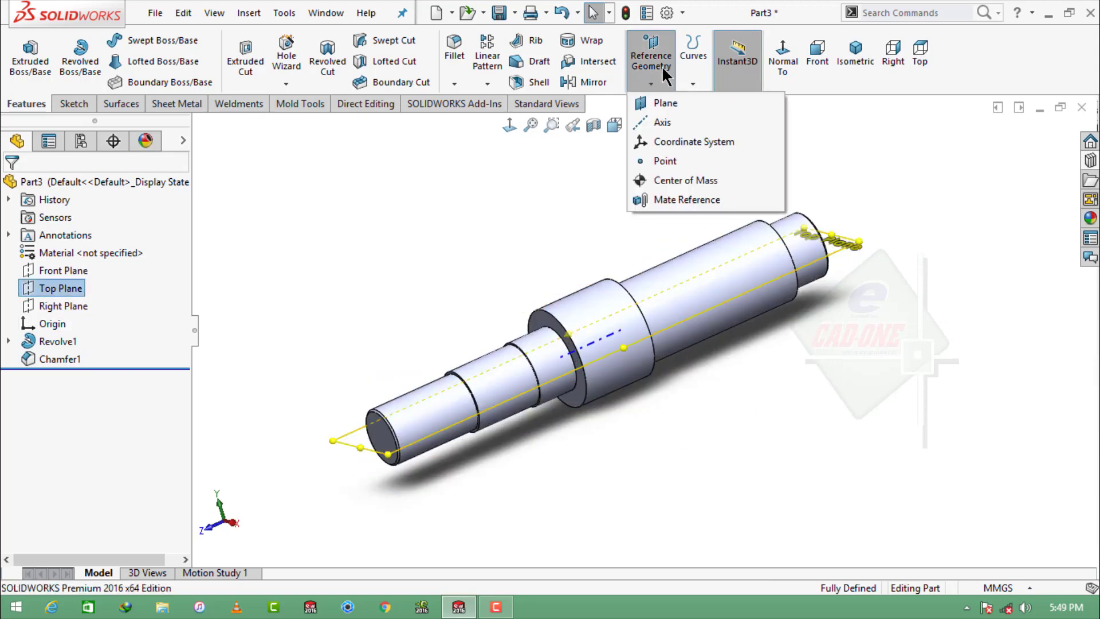
{"action": "left_click", "coordinate": [733, 103]}
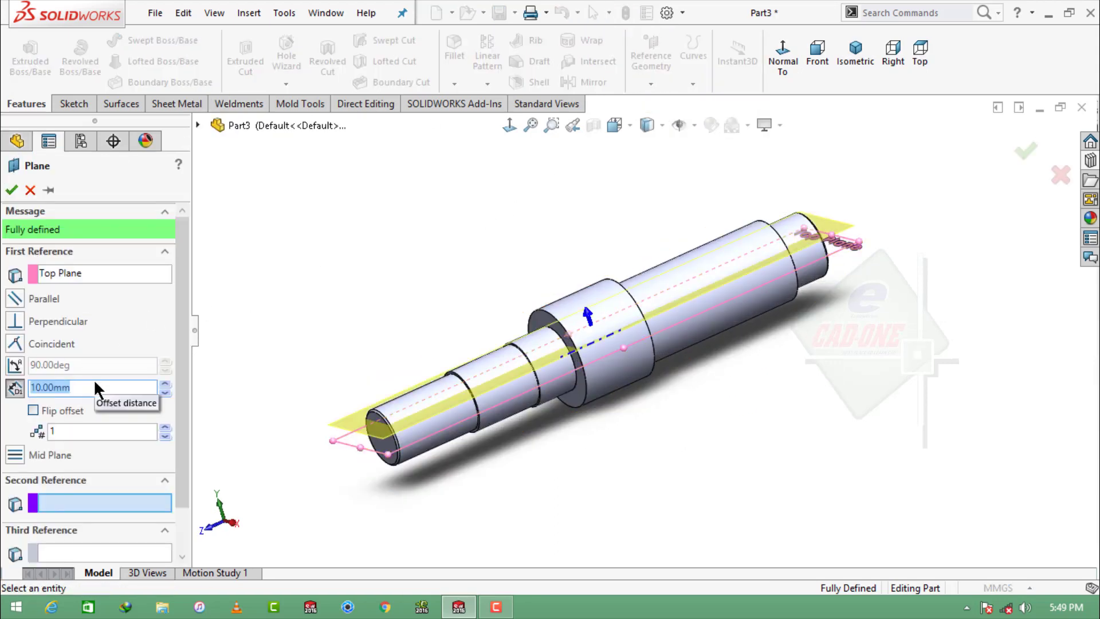
{"action": "type", "text": "60"}
{"action": "key", "text": "Return"}
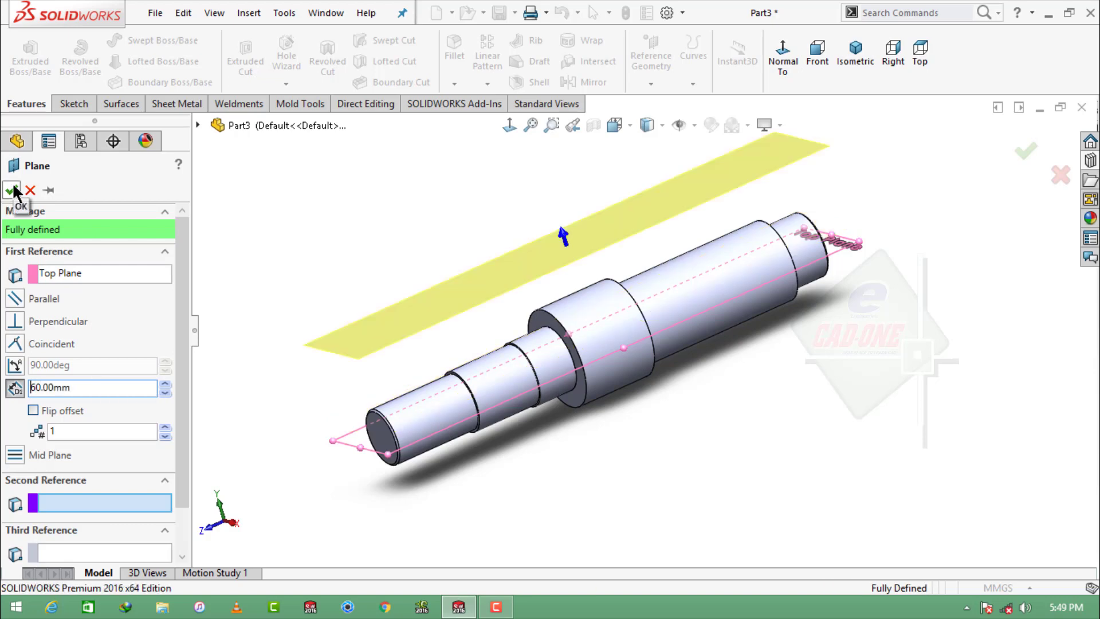
{"action": "left_click", "coordinate": [13, 191]}
{"action": "left_click", "coordinate": [455, 306]}
Step: Sketch on the new plane, viewed normal, with a vertical centerline from the shaft end to the step
{"action": "left_click", "coordinate": [518, 255]}
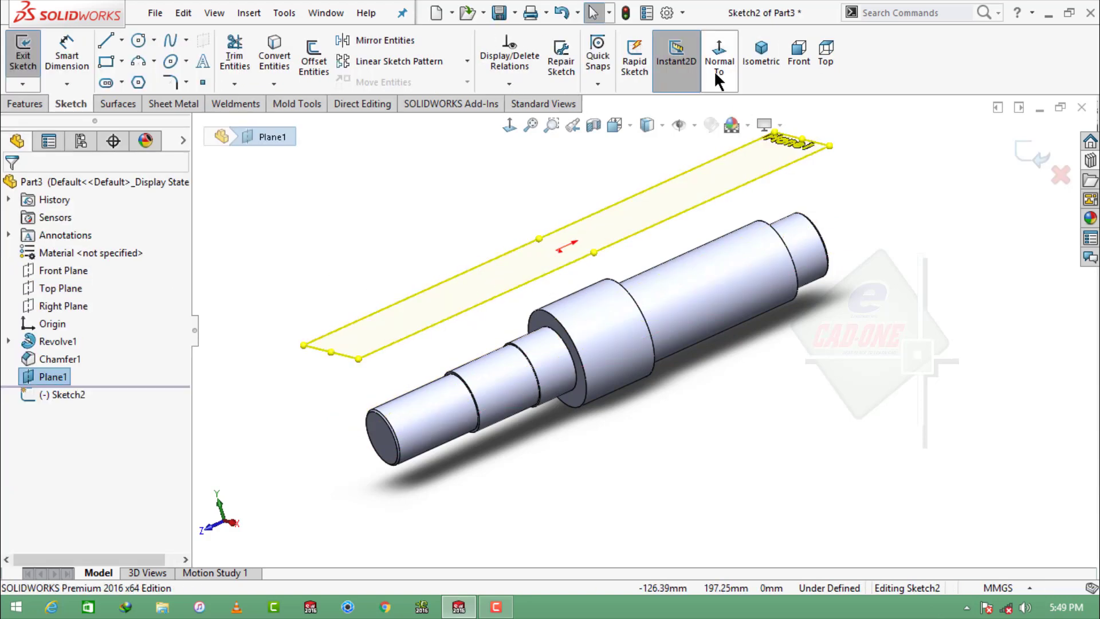
{"action": "left_click", "coordinate": [717, 74]}
{"action": "scroll", "coordinate": [648, 482], "scroll_direction": "down", "scroll_amount": 5}
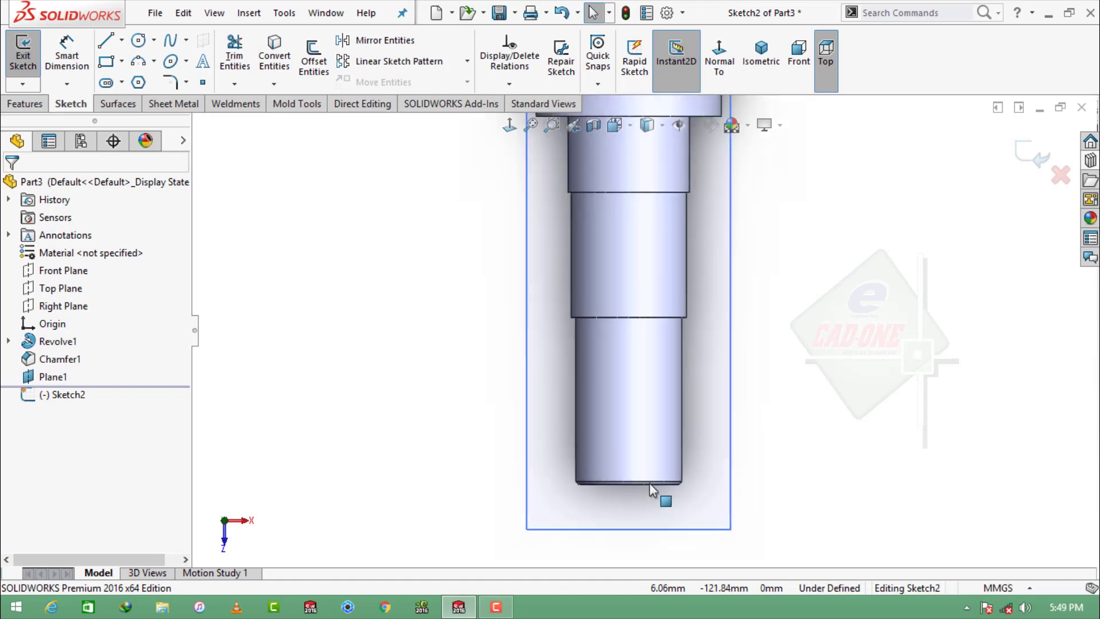
{"action": "left_click", "coordinate": [122, 41]}
{"action": "left_click", "coordinate": [139, 82]}
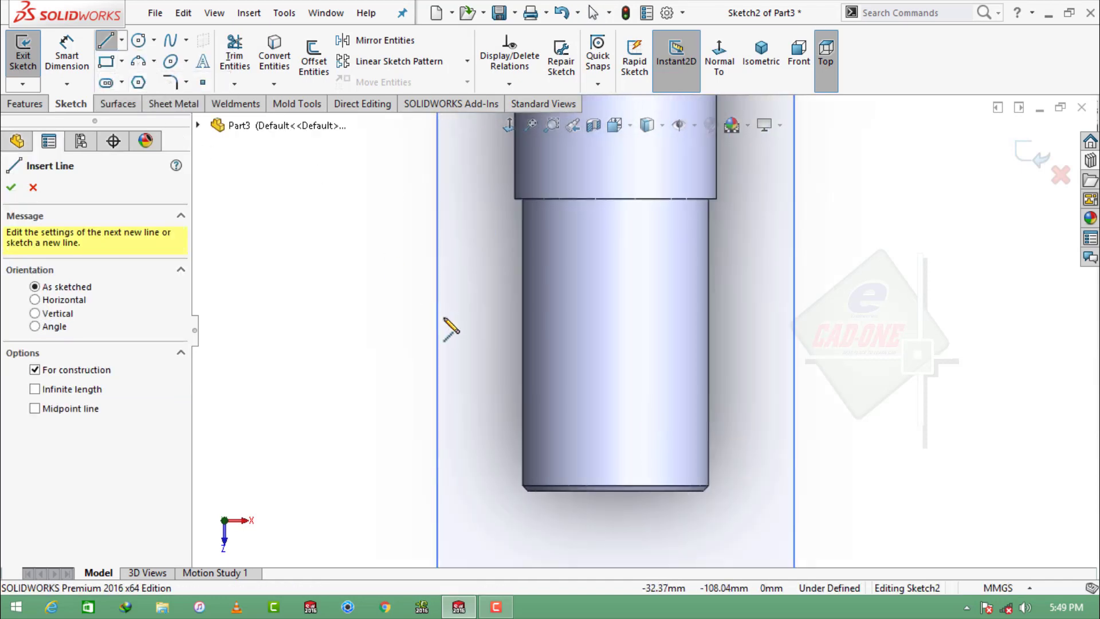
{"action": "left_click", "coordinate": [616, 490]}
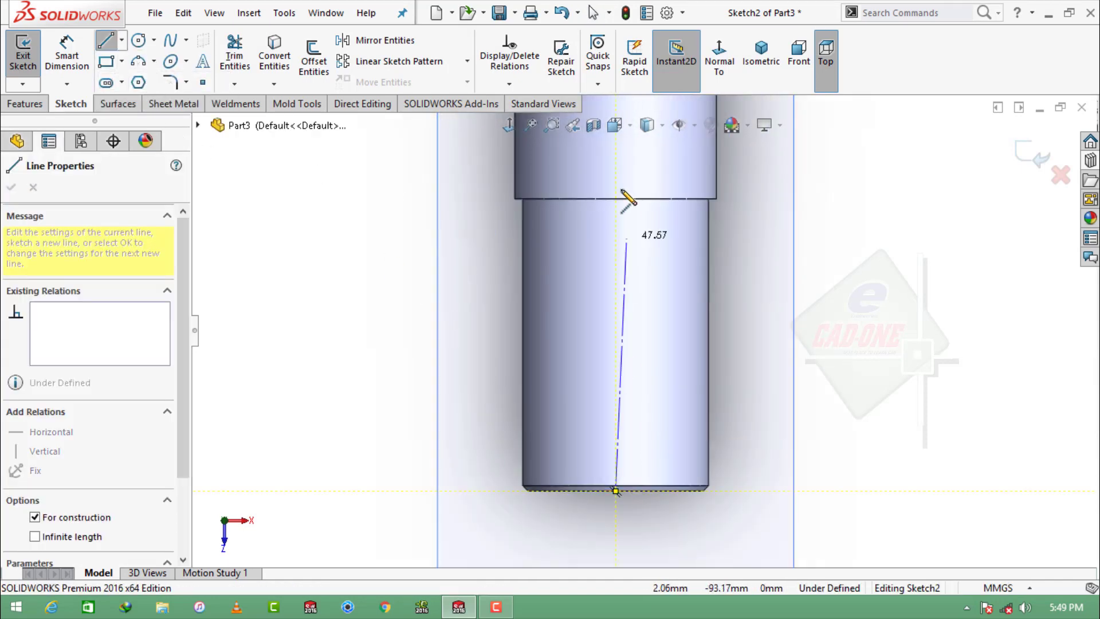
{"action": "left_click", "coordinate": [615, 198]}
{"action": "key", "text": "Escape"}
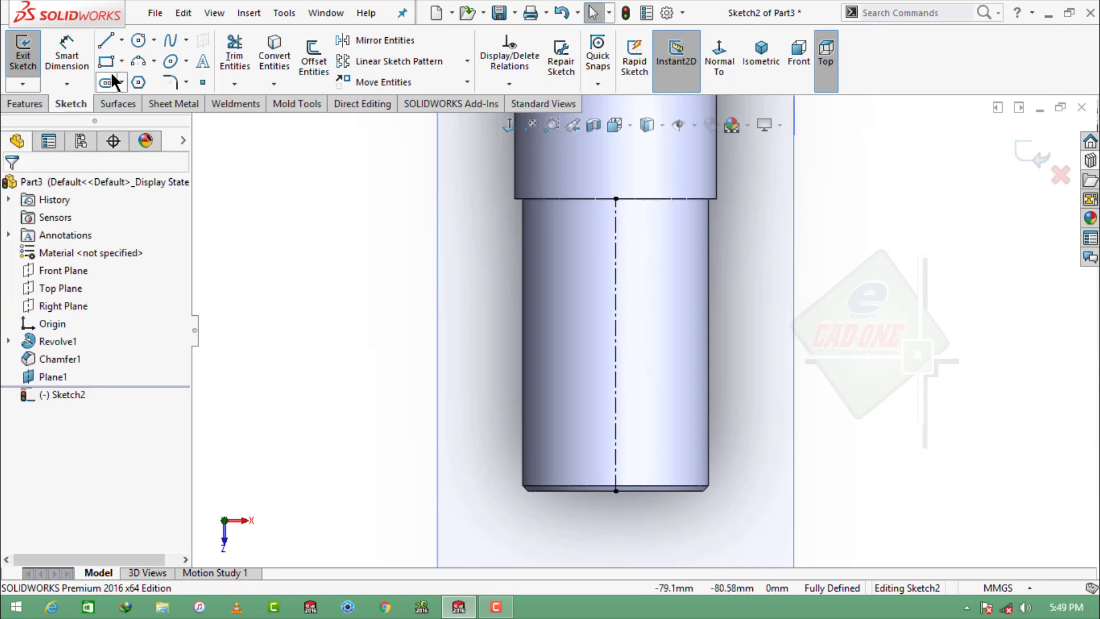
Step: Draw a centre-point straight slot along the centerline
{"action": "left_click", "coordinate": [122, 82]}
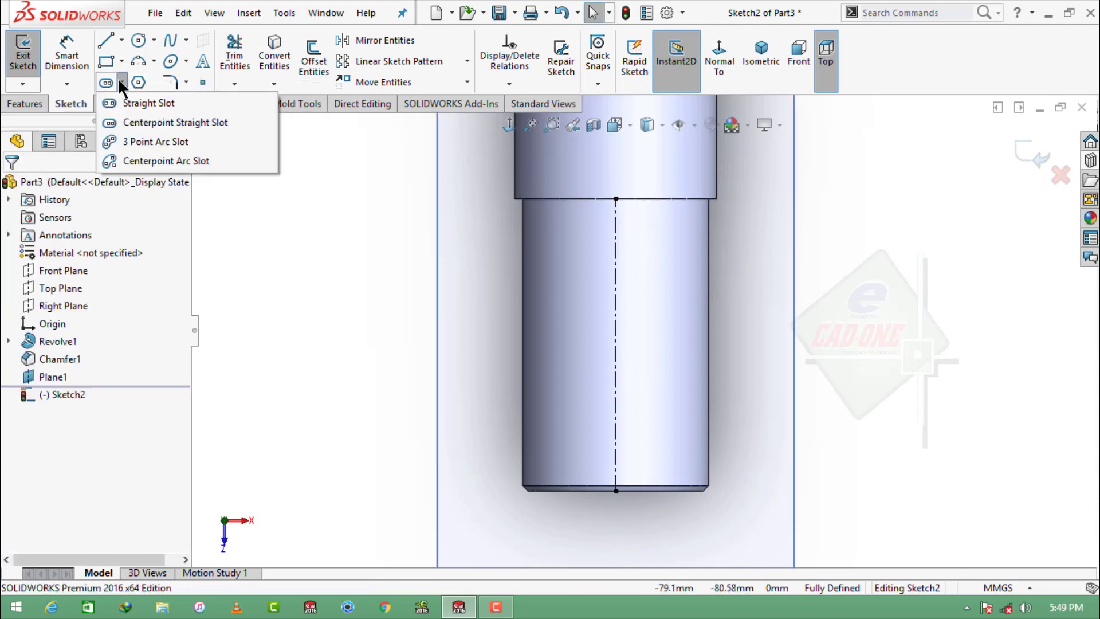
{"action": "left_click", "coordinate": [155, 122]}
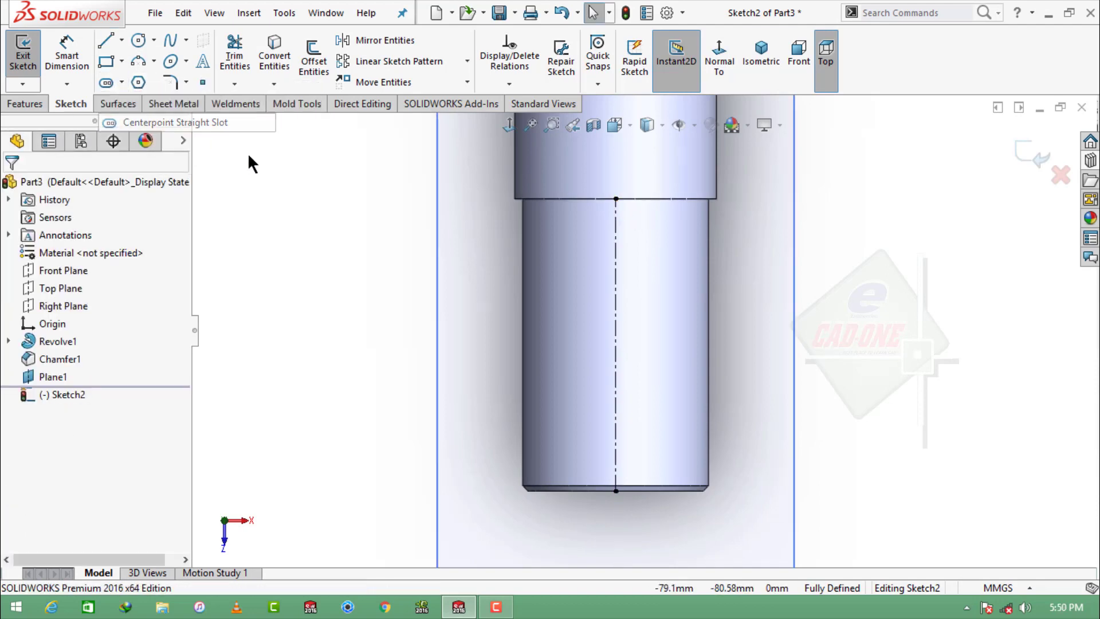
{"action": "left_click", "coordinate": [616, 264]}
{"action": "left_click", "coordinate": [644, 280]}
{"action": "left_click", "coordinate": [66, 55]}
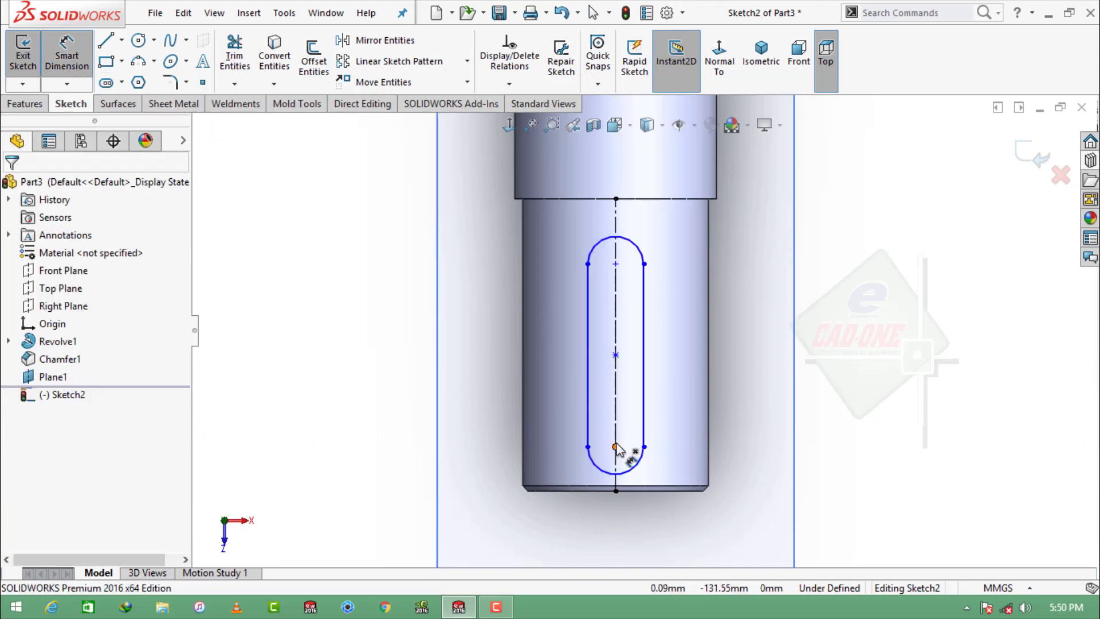
Step: Dimension the lower slot arc centre 8 mm from the shaft end
{"action": "left_click", "coordinate": [616, 447]}
{"action": "left_click", "coordinate": [616, 490]}
{"action": "left_click", "coordinate": [743, 477]}
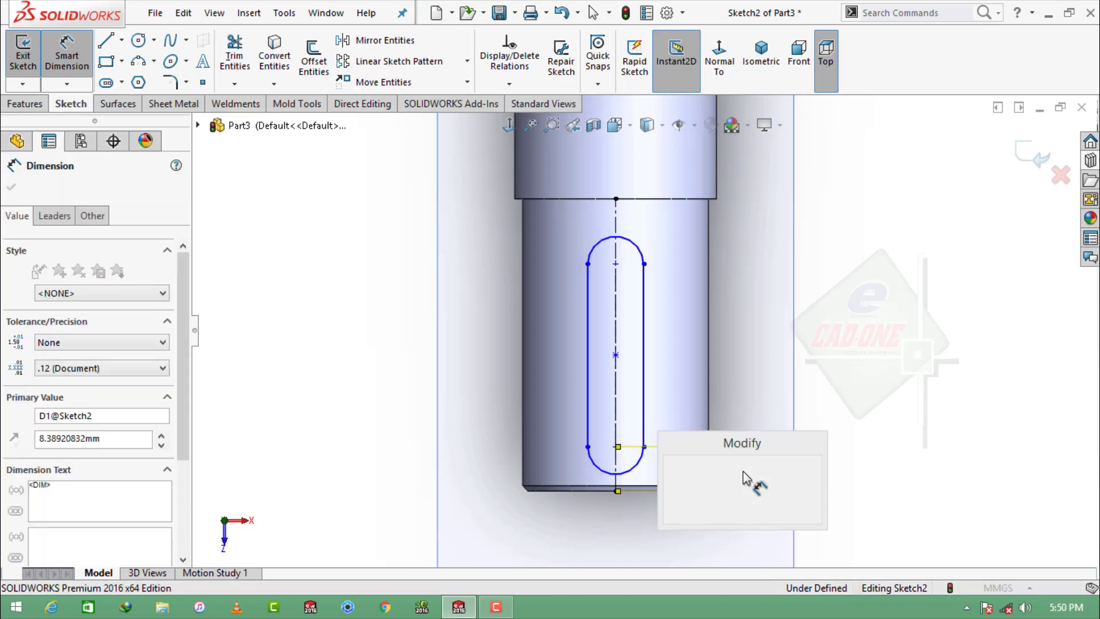
{"action": "type", "text": "8"}
{"action": "key", "text": "Return"}
Step: Give the slot's end arcs a radius of R5
{"action": "left_click", "coordinate": [641, 483]}
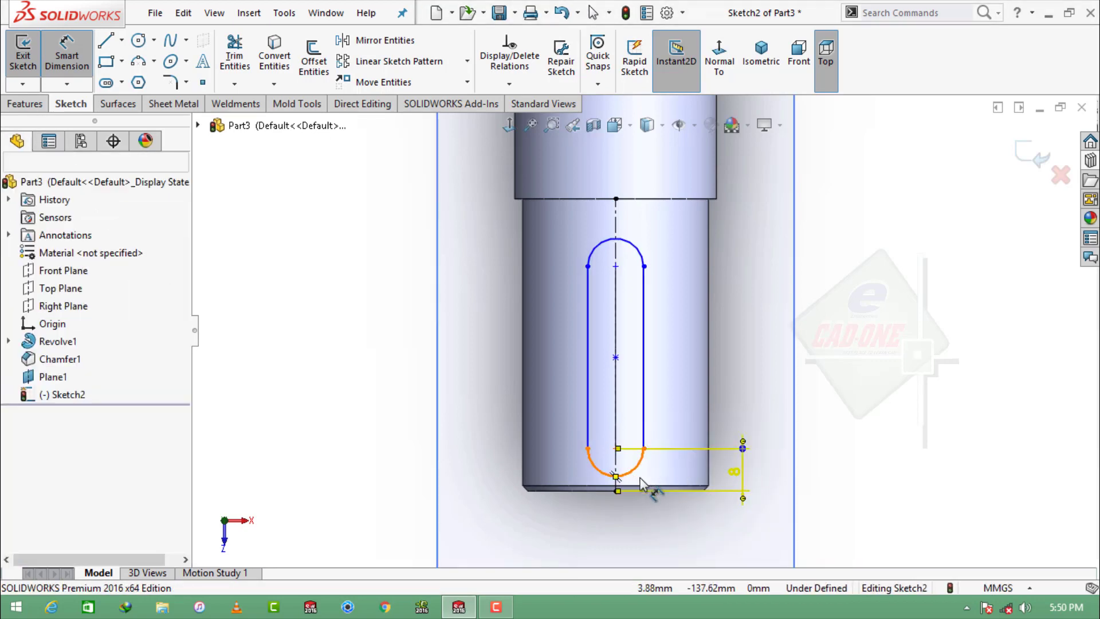
{"action": "left_click", "coordinate": [640, 480]}
{"action": "left_click", "coordinate": [675, 527]}
{"action": "type", "text": "10"}
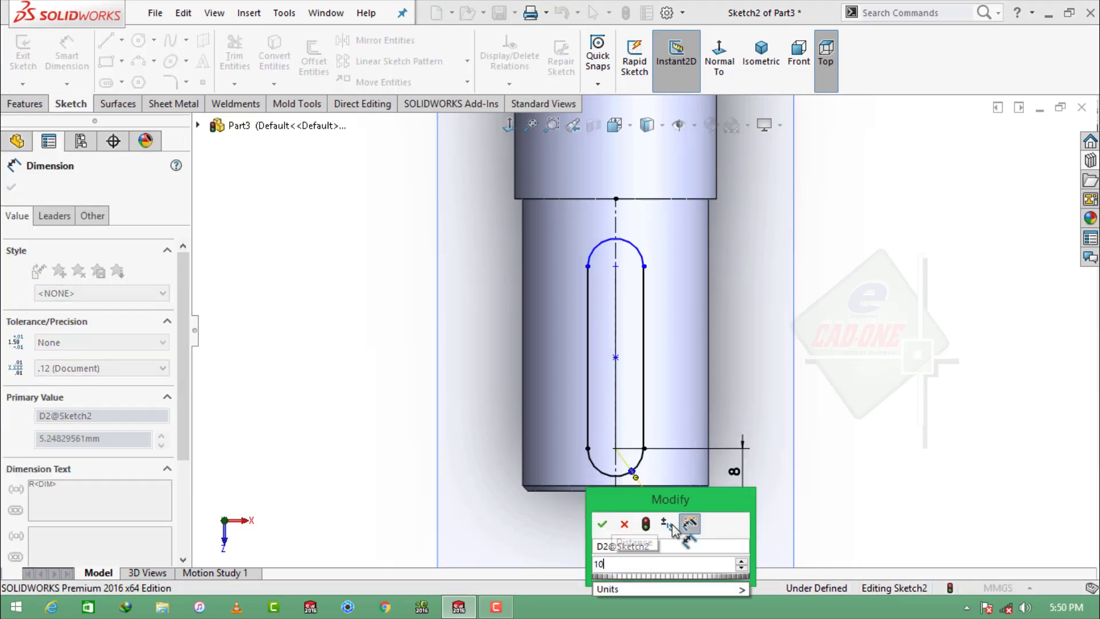
{"action": "key", "text": "Return"}
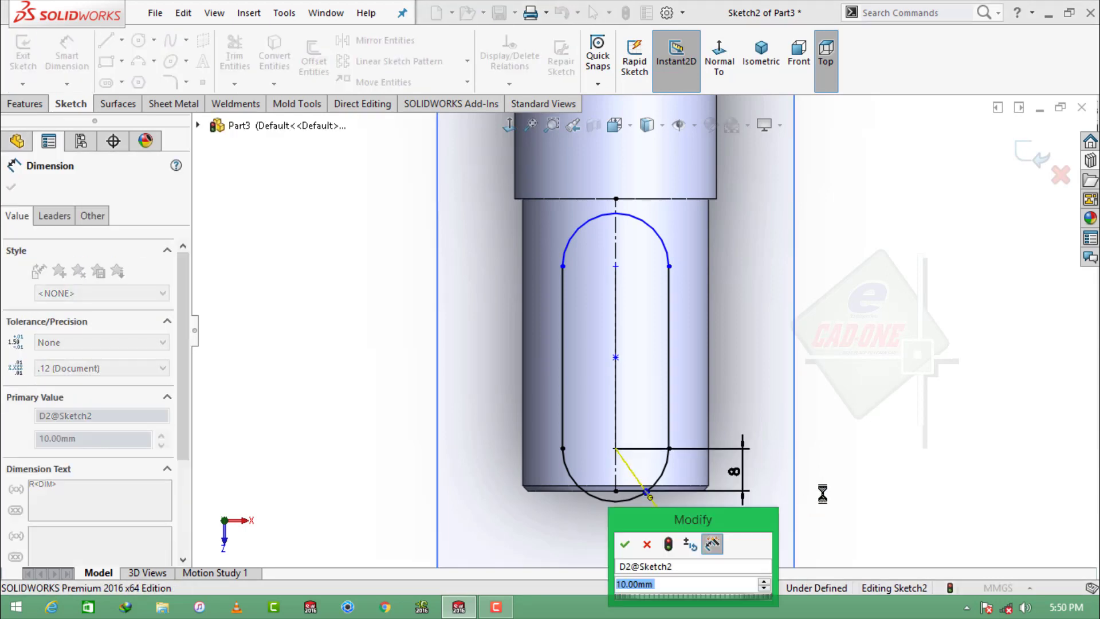
{"action": "type", "text": "5"}
{"action": "key", "text": "Return"}
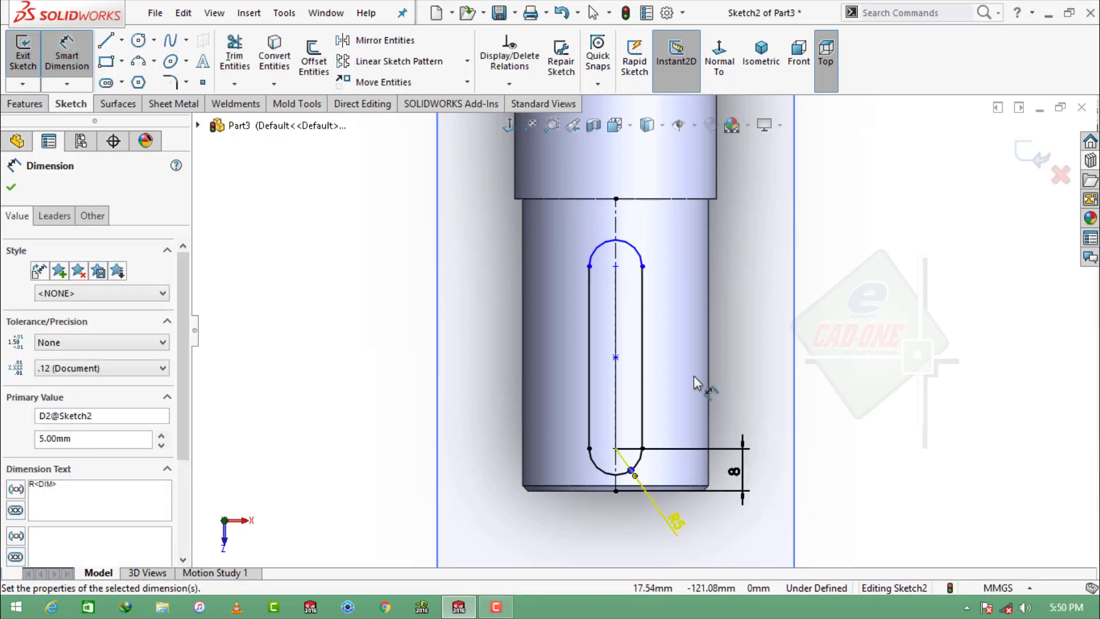
Step: Set the distance between the slot's arc centres to 40 mm
{"action": "left_click", "coordinate": [615, 315]}
{"action": "left_click", "coordinate": [237, 160]}
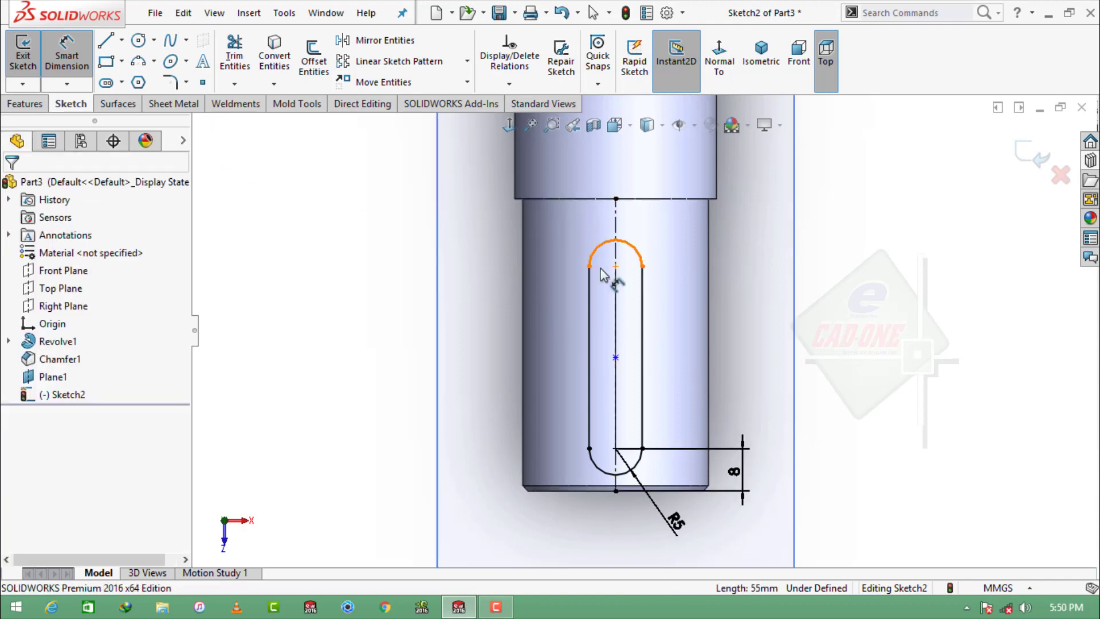
{"action": "left_click", "coordinate": [615, 267]}
{"action": "left_click", "coordinate": [613, 448]}
{"action": "left_click", "coordinate": [508, 360]}
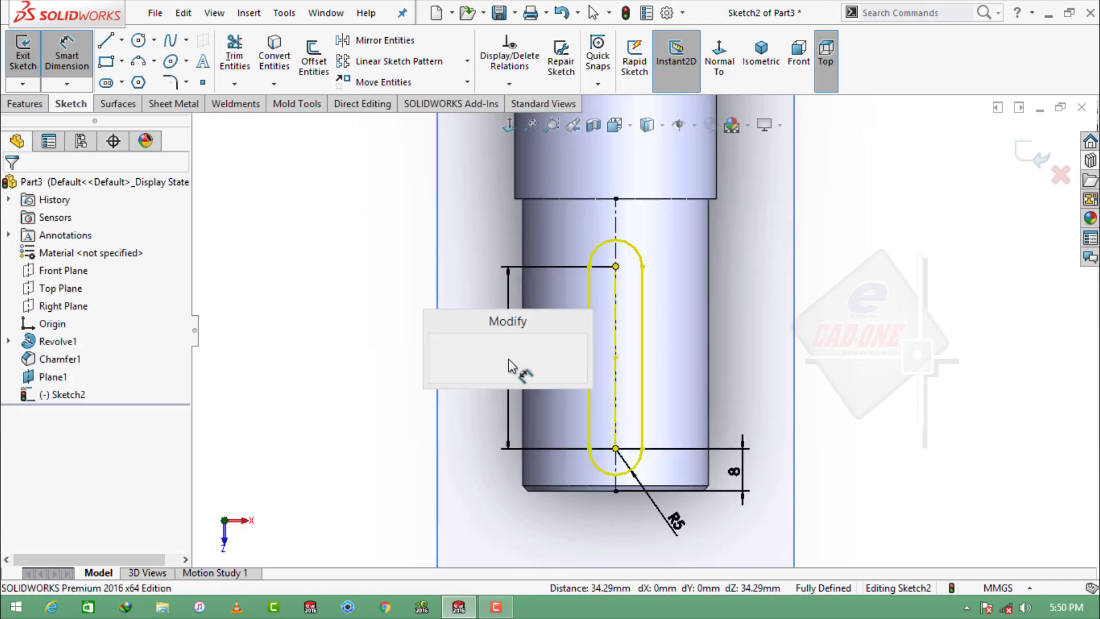
{"action": "type", "text": "40"}
{"action": "key", "text": "Return"}
Step: Cut the slot sketch 48 mm deep as a blind extruded cut to form the keyway
{"action": "left_click", "coordinate": [27, 104]}
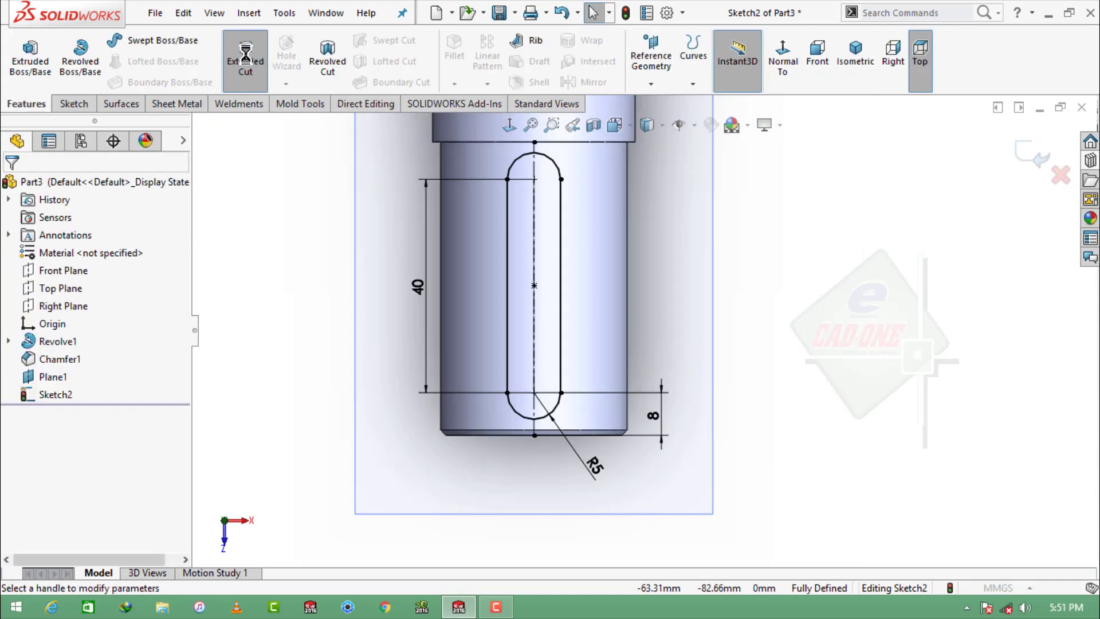
{"action": "left_click", "coordinate": [245, 57]}
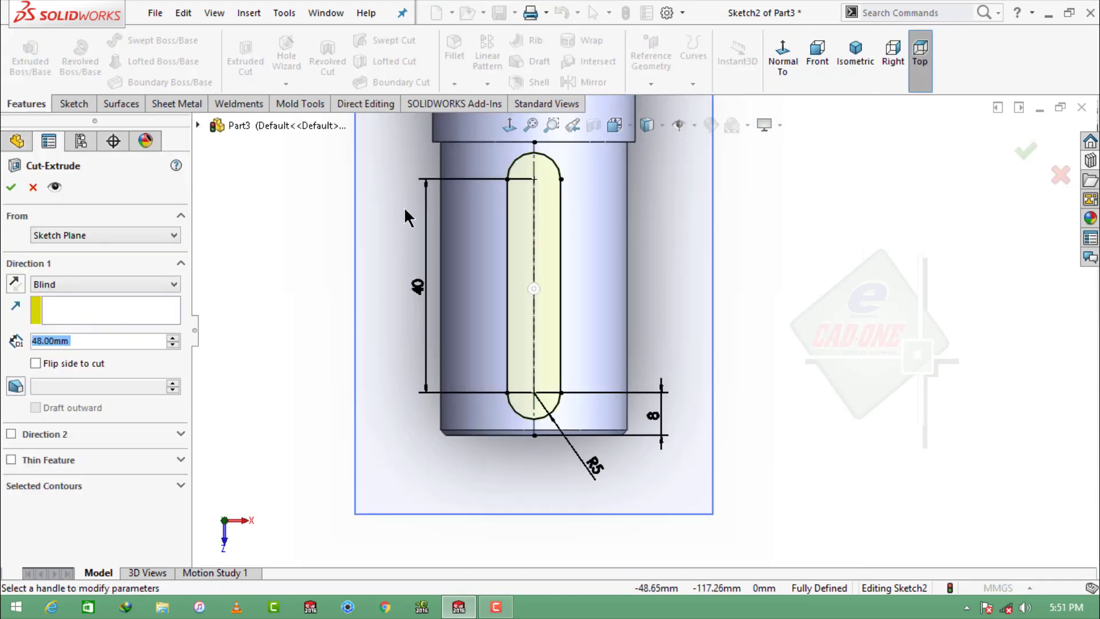
{"action": "left_click", "coordinate": [855, 54]}
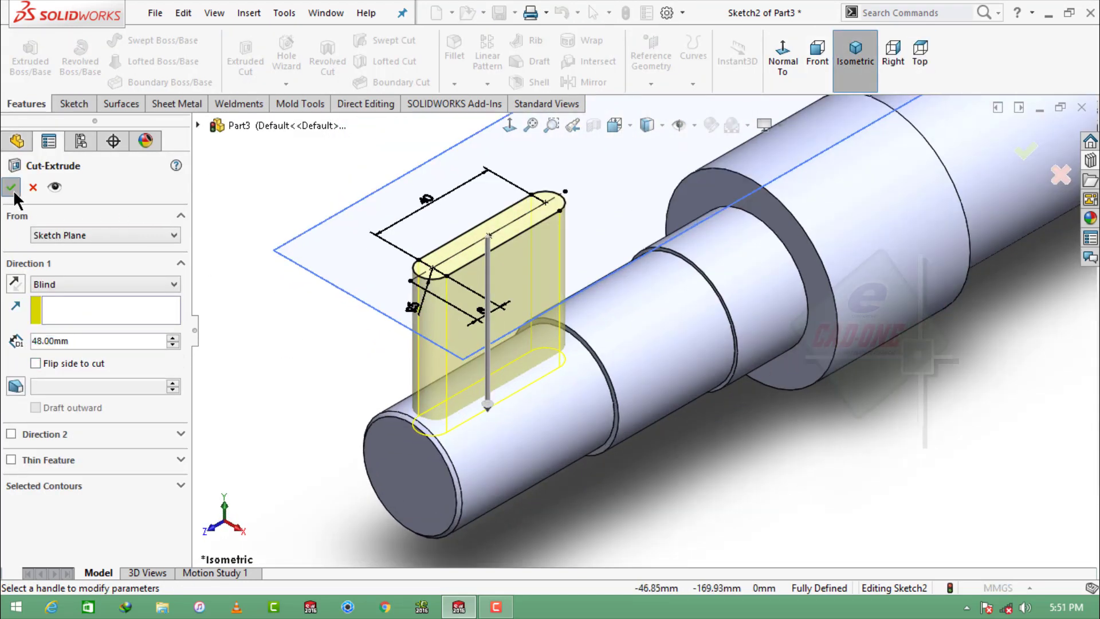
{"action": "left_click", "coordinate": [11, 187]}
Step: Hide the offset plane and fit the whole shaft in view
{"action": "scroll", "coordinate": [775, 435], "scroll_direction": "up", "scroll_amount": 3}
{"action": "left_click", "coordinate": [615, 269]}
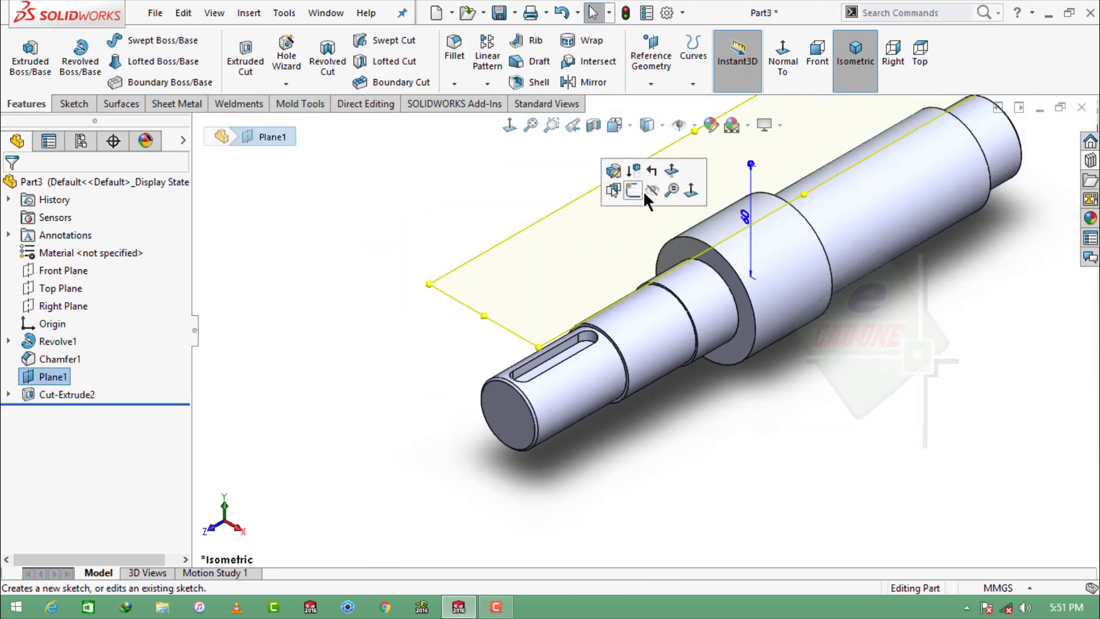
{"action": "left_click", "coordinate": [768, 405]}
{"action": "key", "text": "f"}
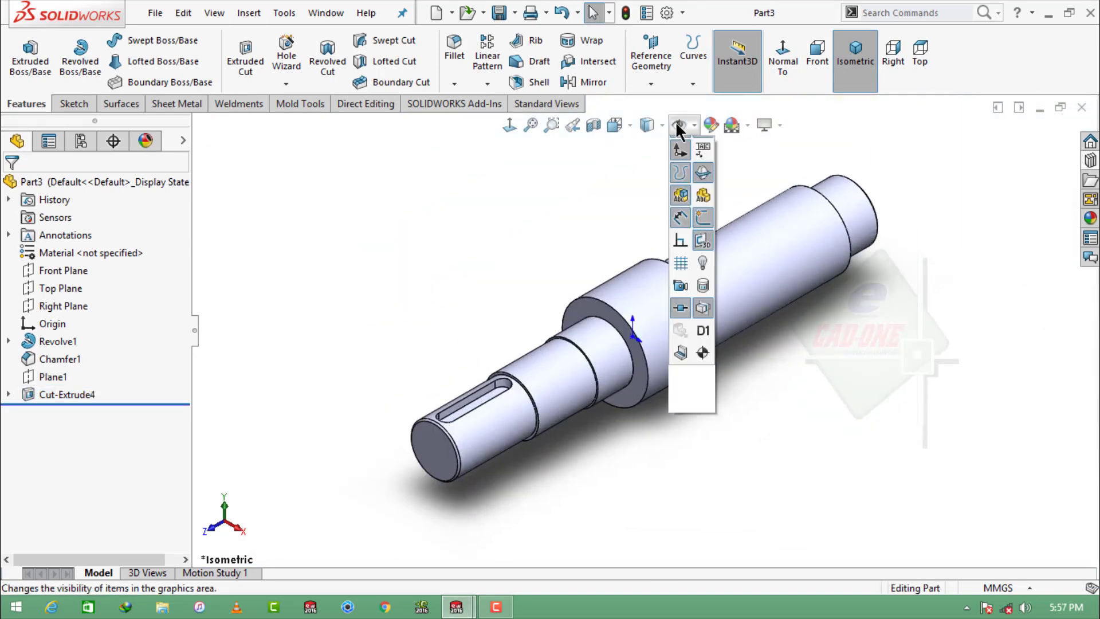
Step: Insert a straight bevel gear from the standard parts library as a derived part on the shaft
{"action": "left_click", "coordinate": [1085, 177]}
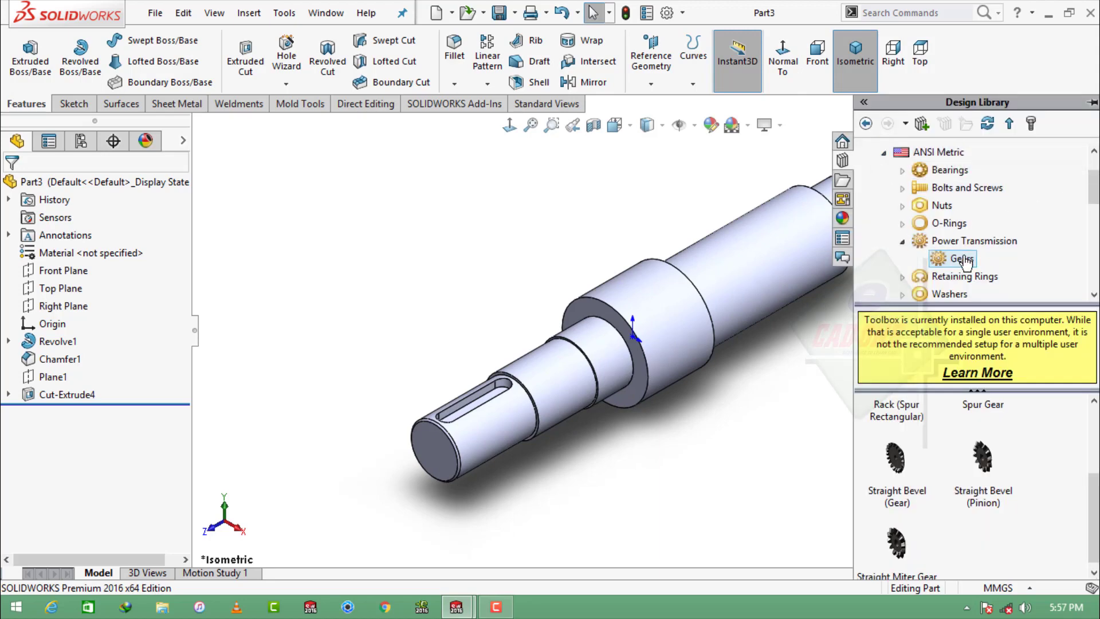
{"action": "left_click_drag", "start_coordinate": [899, 458], "coordinate": [692, 314]}
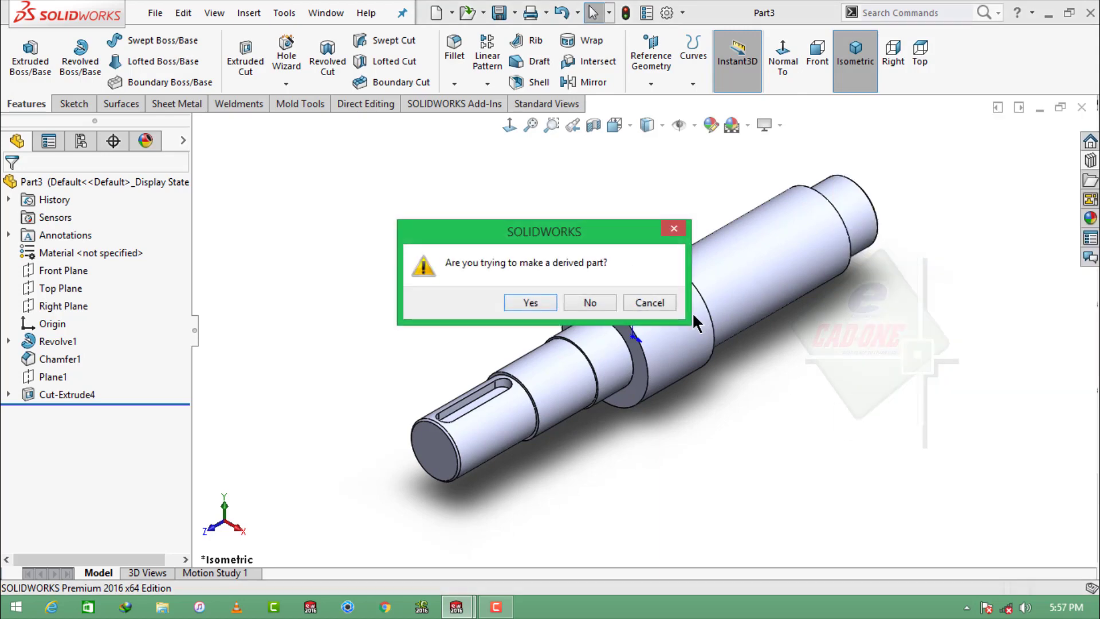
{"action": "left_click", "coordinate": [524, 302]}
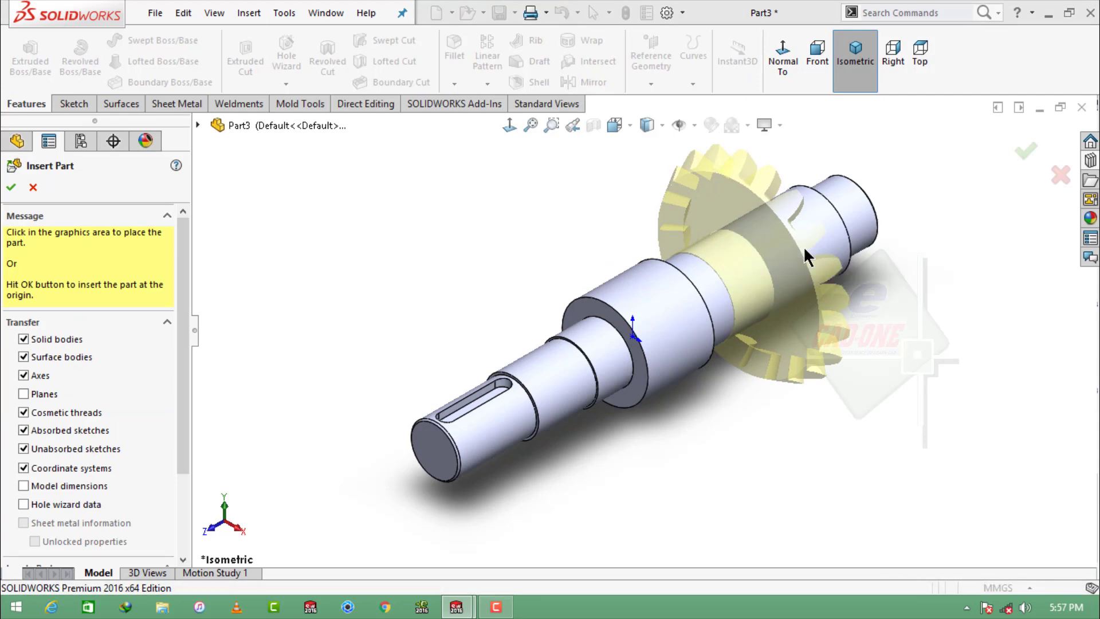
{"action": "left_click", "coordinate": [805, 247]}
{"action": "middle_click_drag", "start_coordinate": [705, 286], "coordinate": [641, 318]}
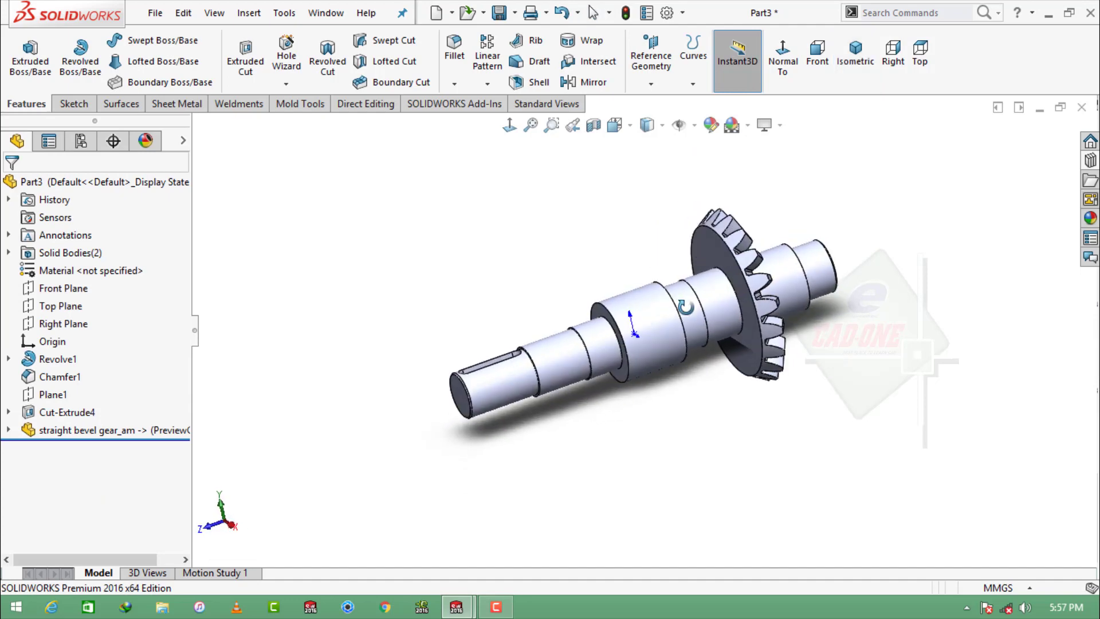
Step: Mate the gear's flat face coincident with the origin point in Locate Part
{"action": "left_click", "coordinate": [9, 431]}
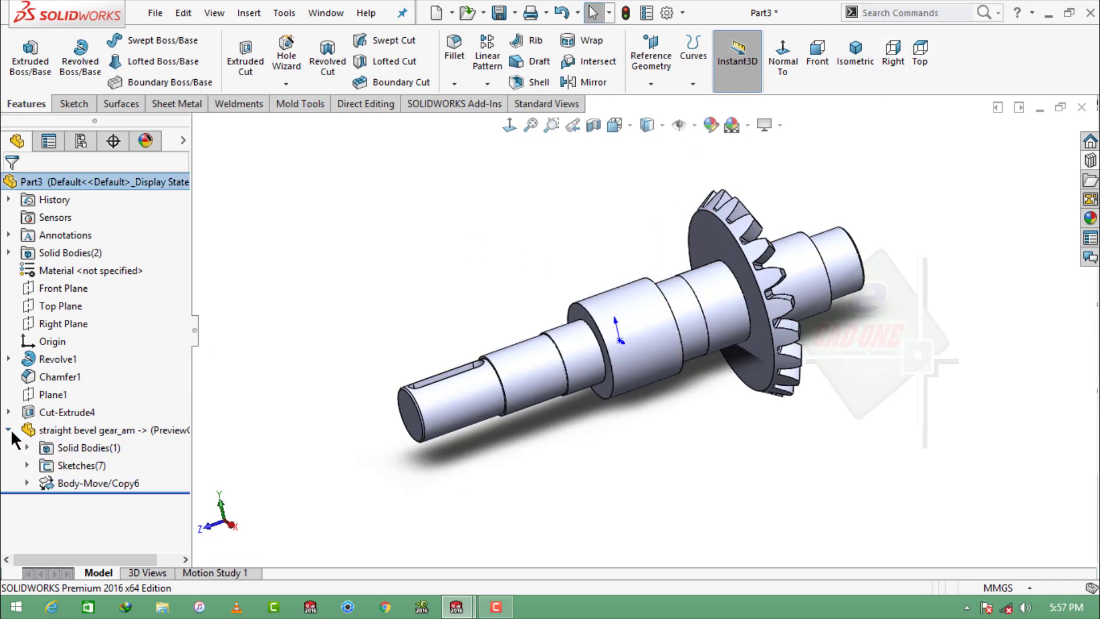
{"action": "left_click", "coordinate": [112, 478]}
{"action": "left_click", "coordinate": [125, 439]}
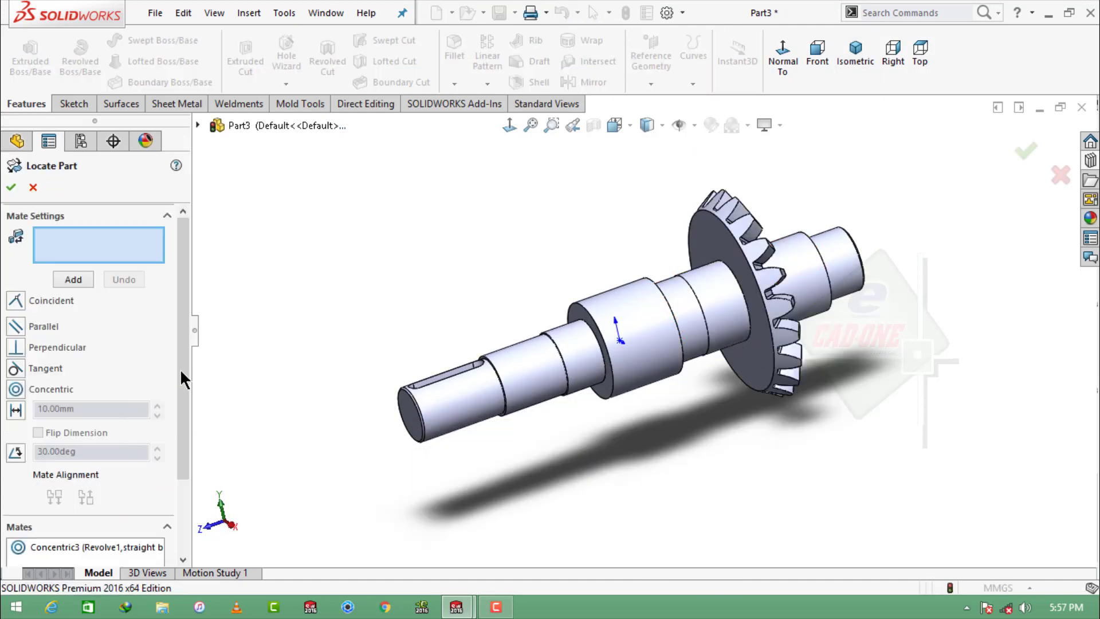
{"action": "left_click", "coordinate": [711, 262]}
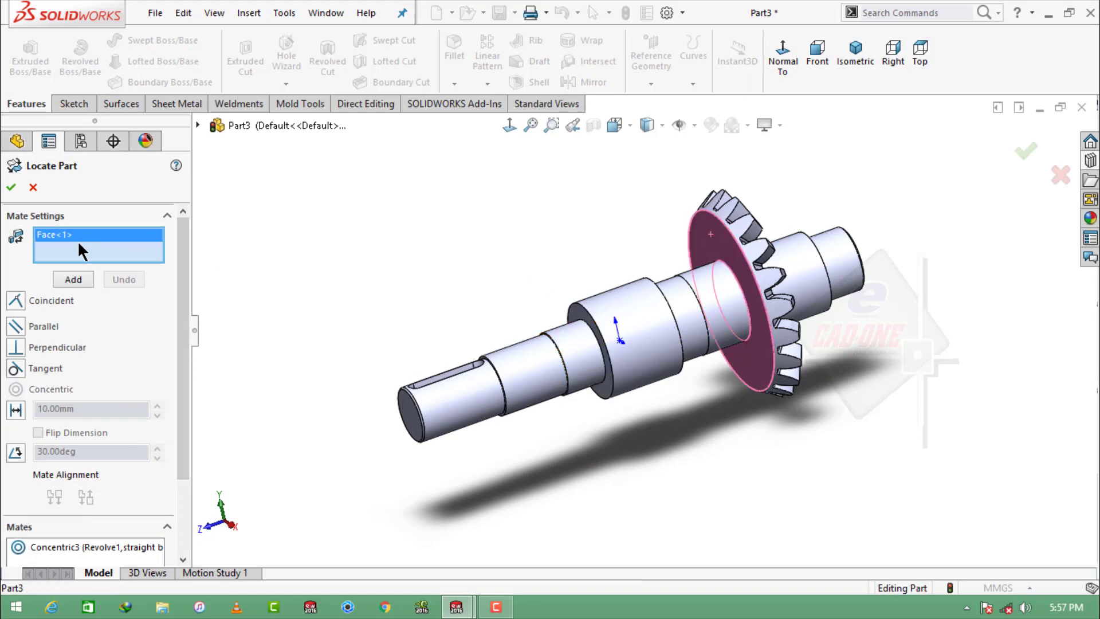
{"action": "left_click", "coordinate": [619, 340]}
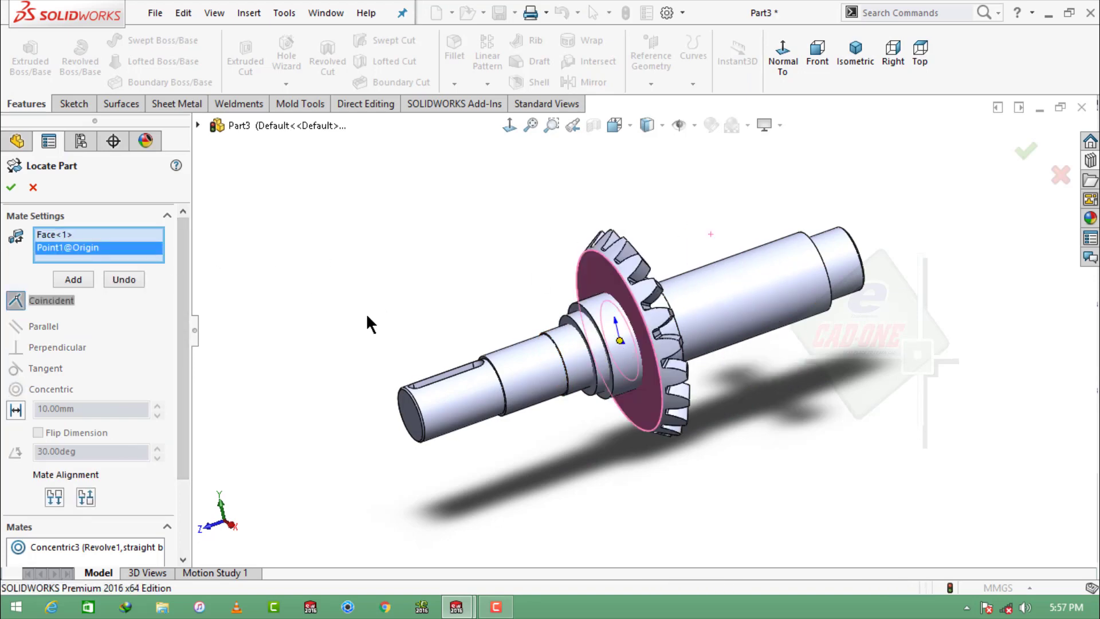
{"action": "left_click", "coordinate": [10, 189]}
Step: Start a new sketch on the Right Plane
{"action": "left_click", "coordinate": [63, 288]}
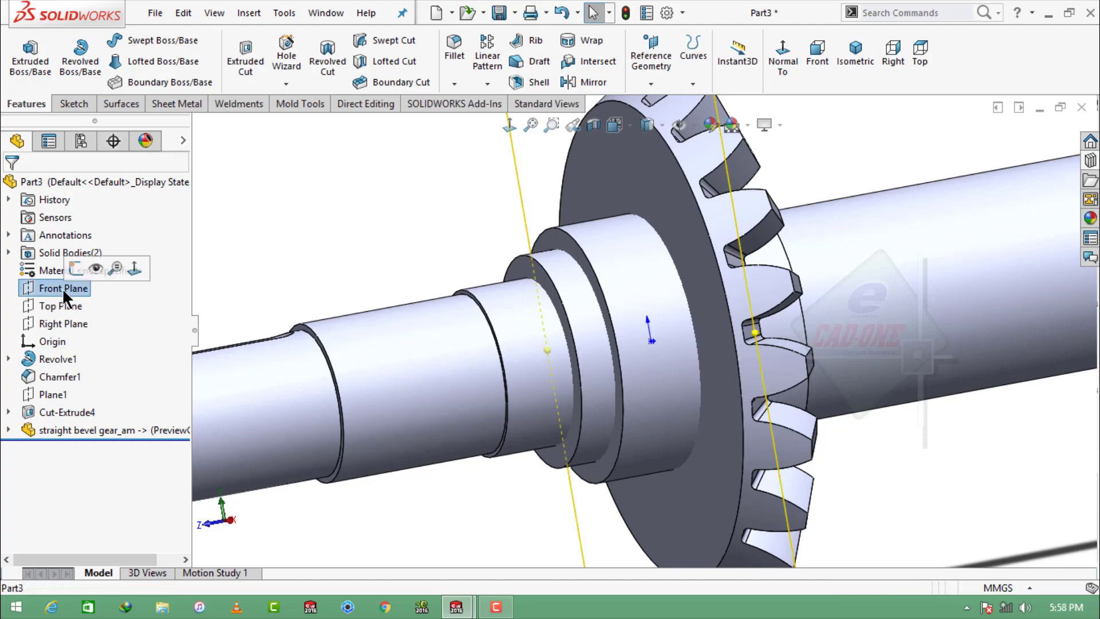
{"action": "left_click", "coordinate": [71, 324]}
{"action": "left_click", "coordinate": [141, 300]}
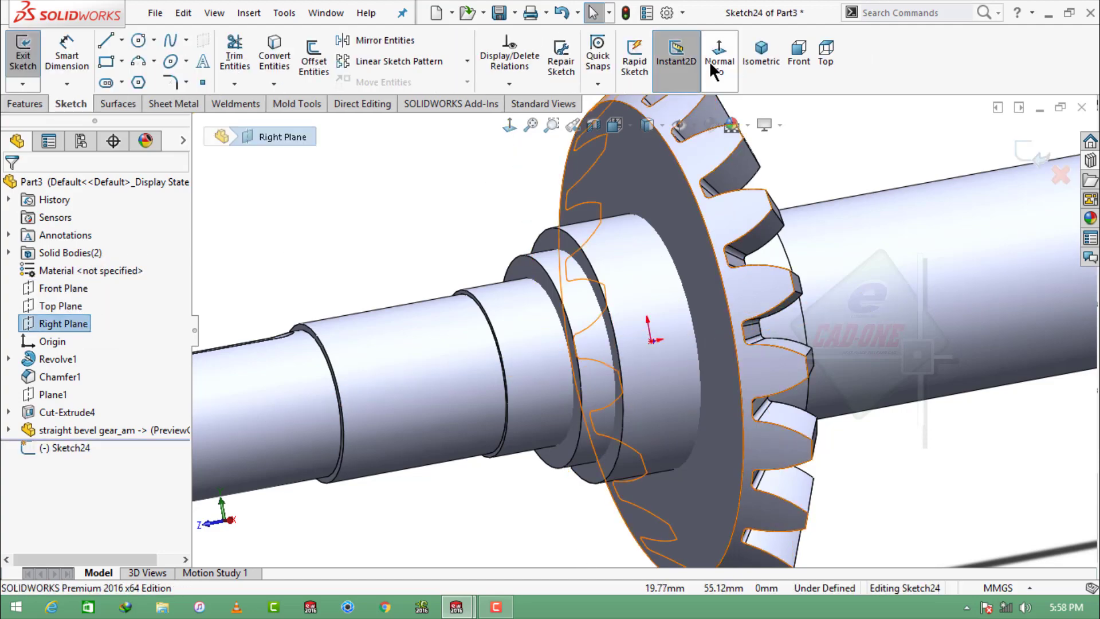
{"action": "scroll", "coordinate": [624, 297], "scroll_direction": "down", "scroll_amount": 3}
{"action": "scroll", "coordinate": [573, 258], "scroll_direction": "down", "scroll_amount": 2}
{"action": "scroll", "coordinate": [573, 258], "scroll_direction": "up", "scroll_amount": 3}
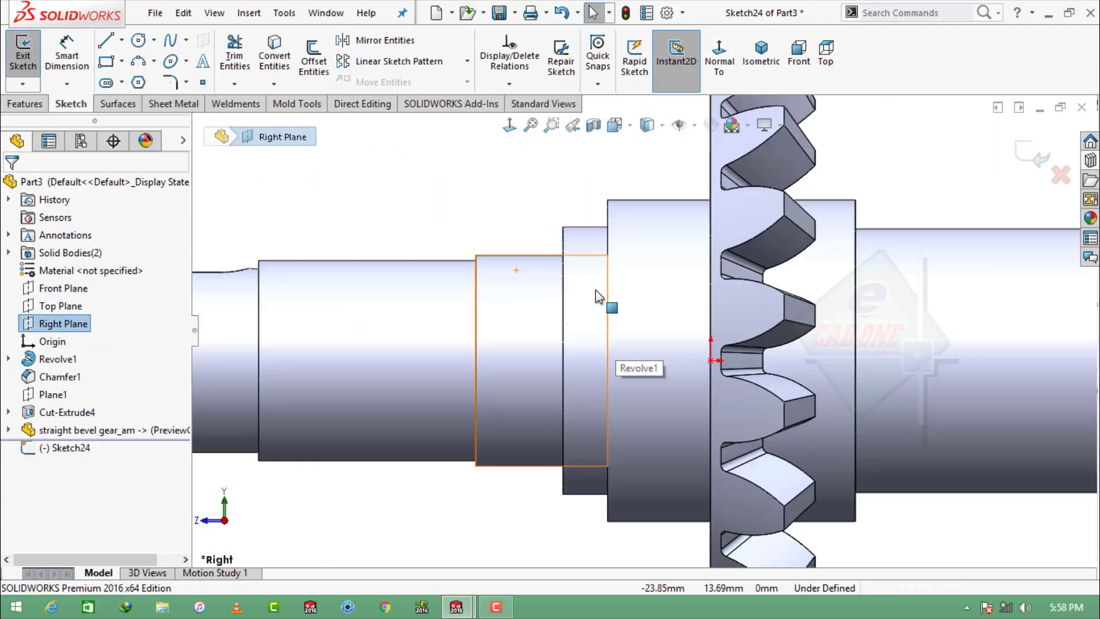
{"action": "scroll", "coordinate": [515, 241], "scroll_direction": "up", "scroll_amount": 1}
{"action": "left_click", "coordinate": [492, 267]}
Step: Draw a centerline from the shaft's left end to the origin
{"action": "left_click", "coordinate": [121, 39]}
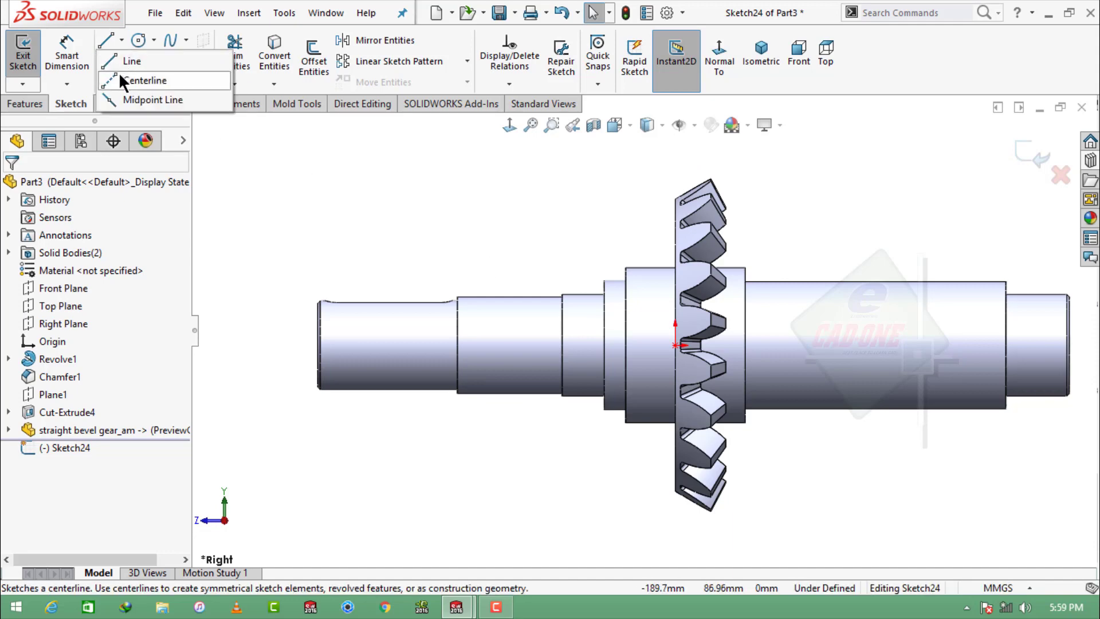
{"action": "left_click", "coordinate": [138, 80]}
{"action": "left_click", "coordinate": [320, 345]}
{"action": "left_click", "coordinate": [674, 345]}
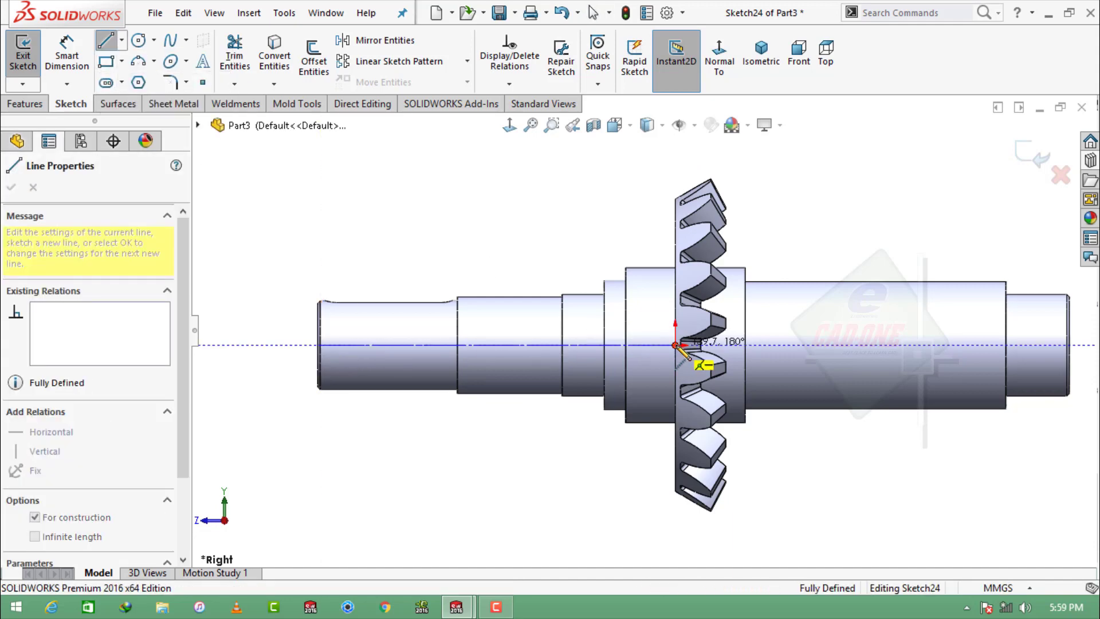
{"action": "scroll", "coordinate": [681, 263], "scroll_direction": "down", "scroll_amount": 1}
{"action": "scroll", "coordinate": [681, 263], "scroll_direction": "down", "scroll_amount": 1}
{"action": "key", "text": "Escape"}
{"action": "key", "text": "Escape"}
{"action": "scroll", "coordinate": [475, 264], "scroll_direction": "down", "scroll_amount": 1}
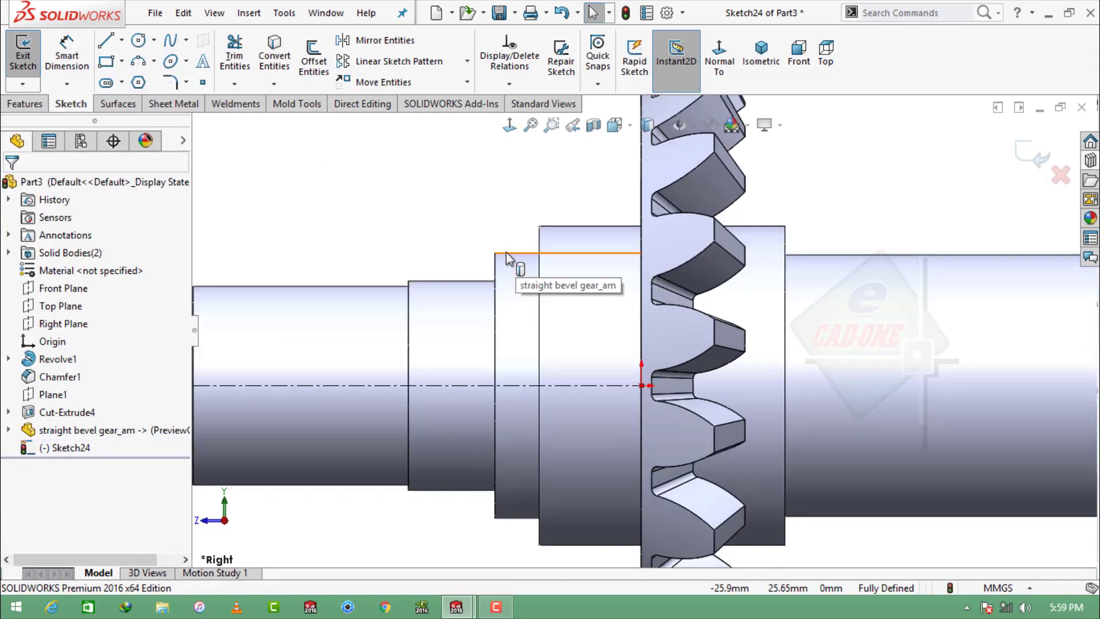
Step: Draw profile lines at the shaft step and trim the excess ends
{"action": "left_click", "coordinate": [504, 253]}
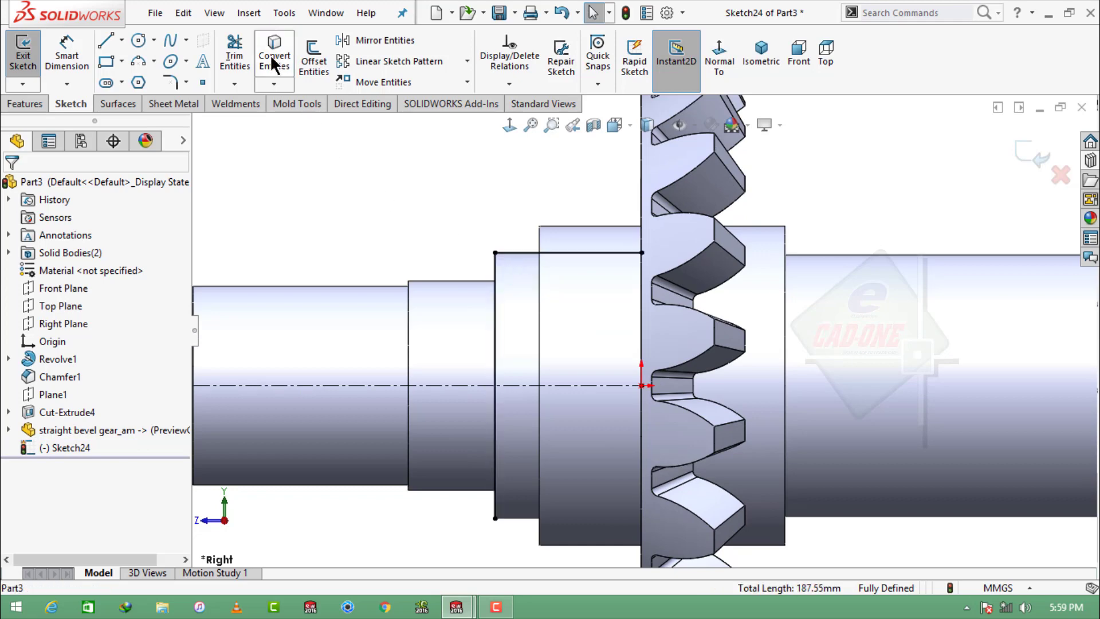
{"action": "left_click", "coordinate": [106, 39]}
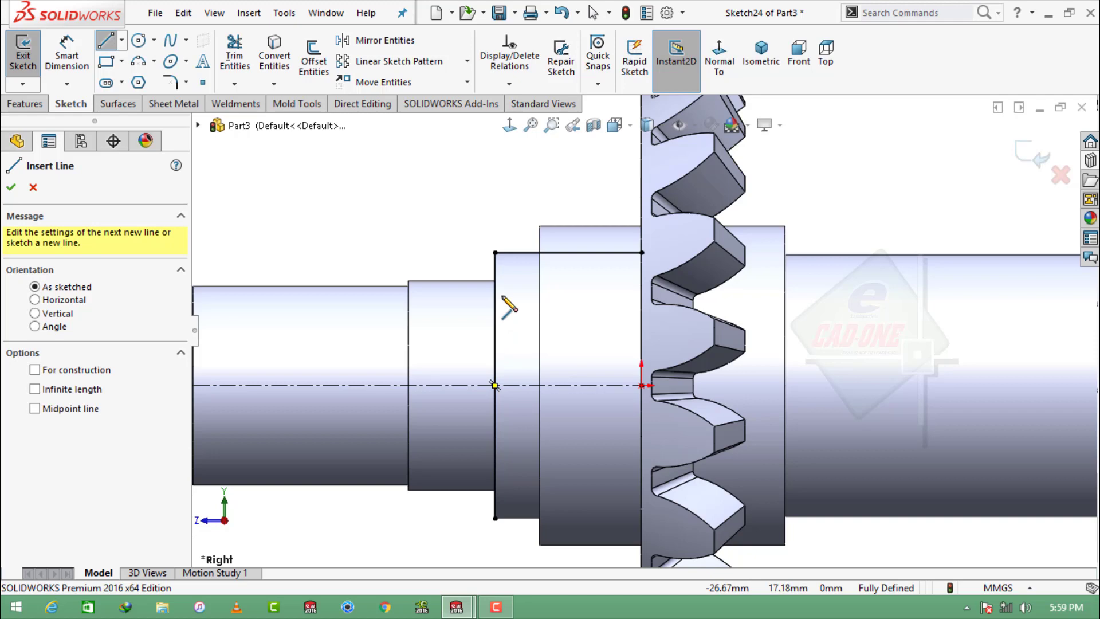
{"action": "key", "text": "Escape"}
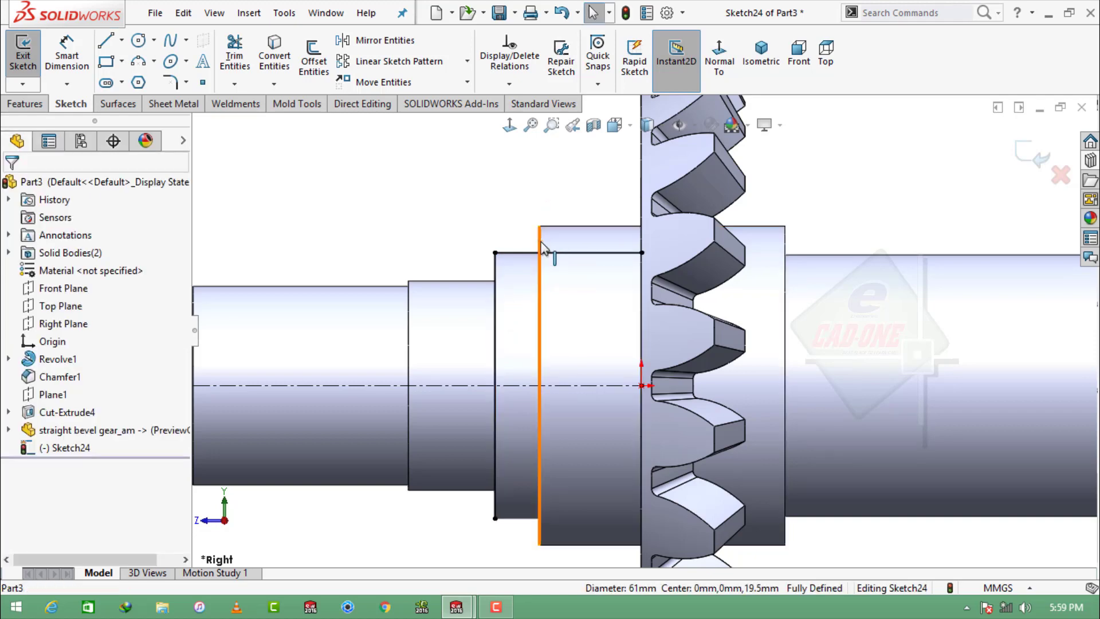
{"action": "left_click", "coordinate": [235, 57]}
{"action": "left_click_drag", "start_coordinate": [500, 226], "coordinate": [574, 249]}
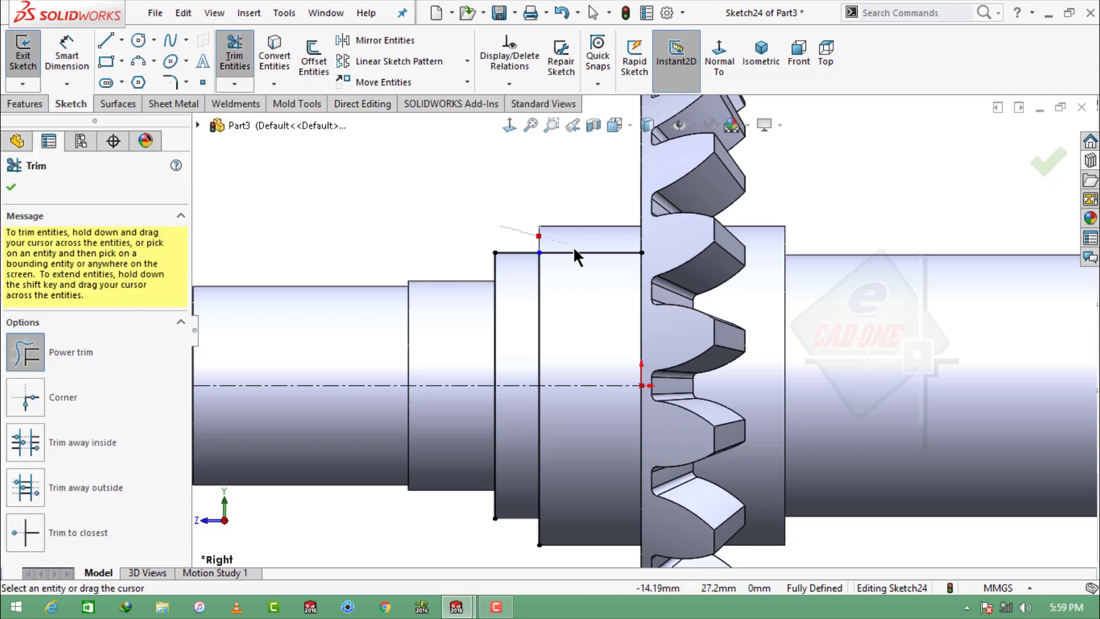
{"action": "left_click_drag", "start_coordinate": [576, 411], "coordinate": [443, 421]}
{"action": "key", "text": "Escape"}
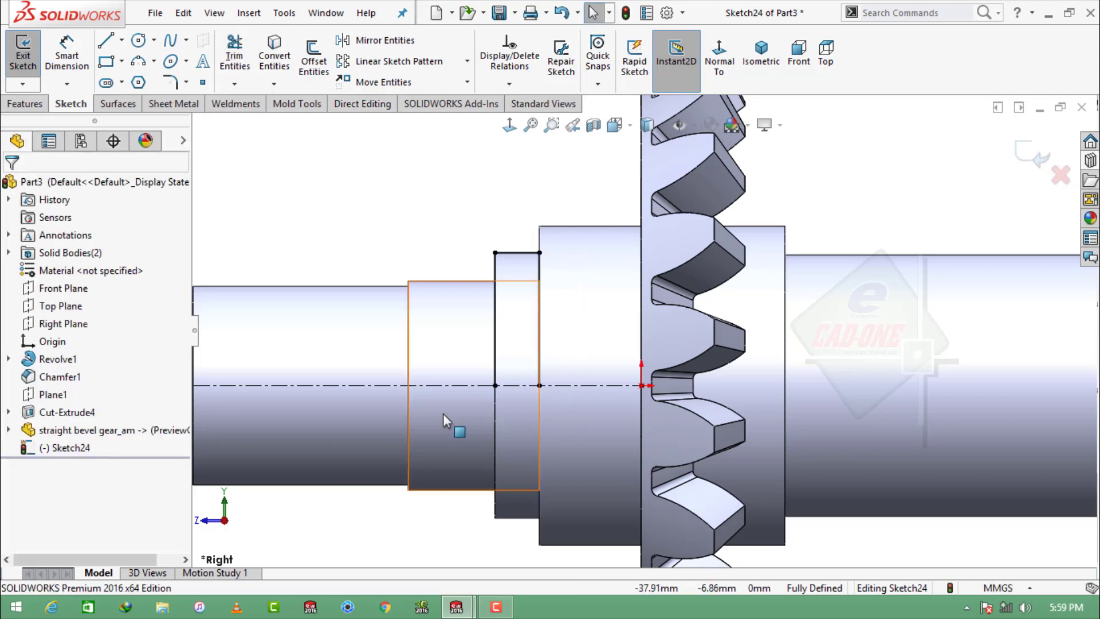
Step: Close the profile along the centerline and trim it to a small rectangle
{"action": "left_click", "coordinate": [106, 40]}
{"action": "left_click", "coordinate": [495, 385]}
{"action": "double_click", "coordinate": [538, 385]}
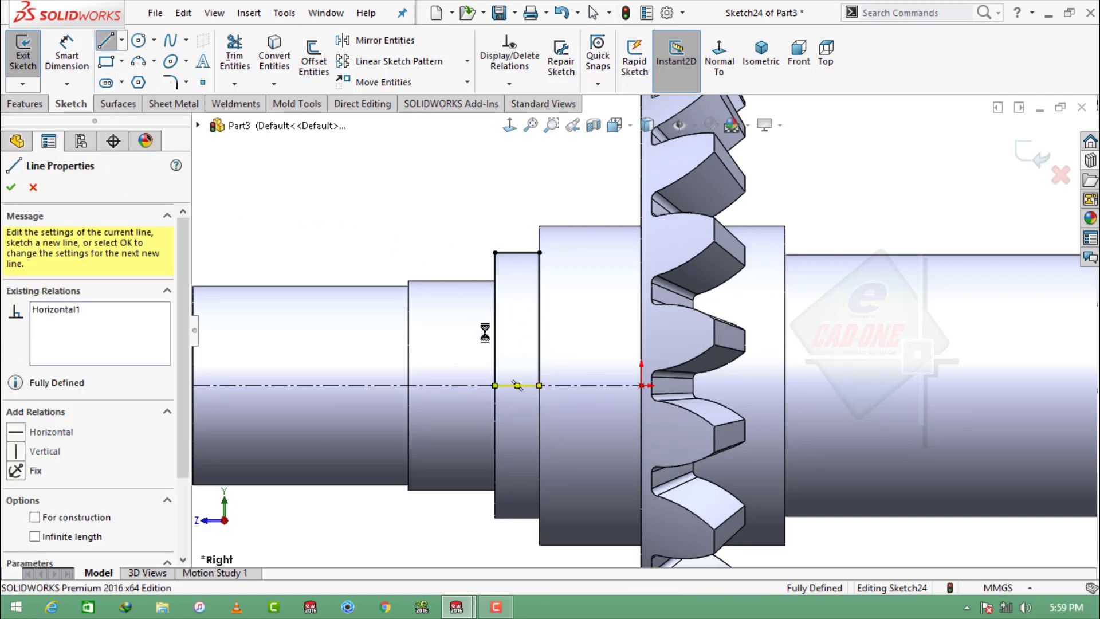
{"action": "key", "text": "Escape"}
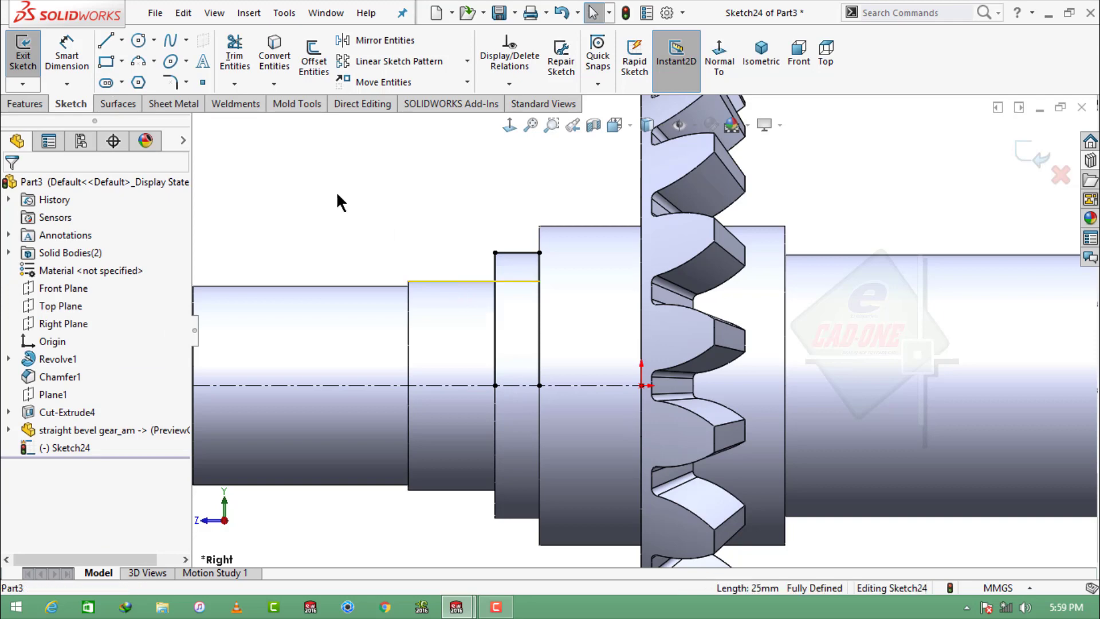
{"action": "left_click", "coordinate": [235, 55]}
{"action": "key", "text": "Escape"}
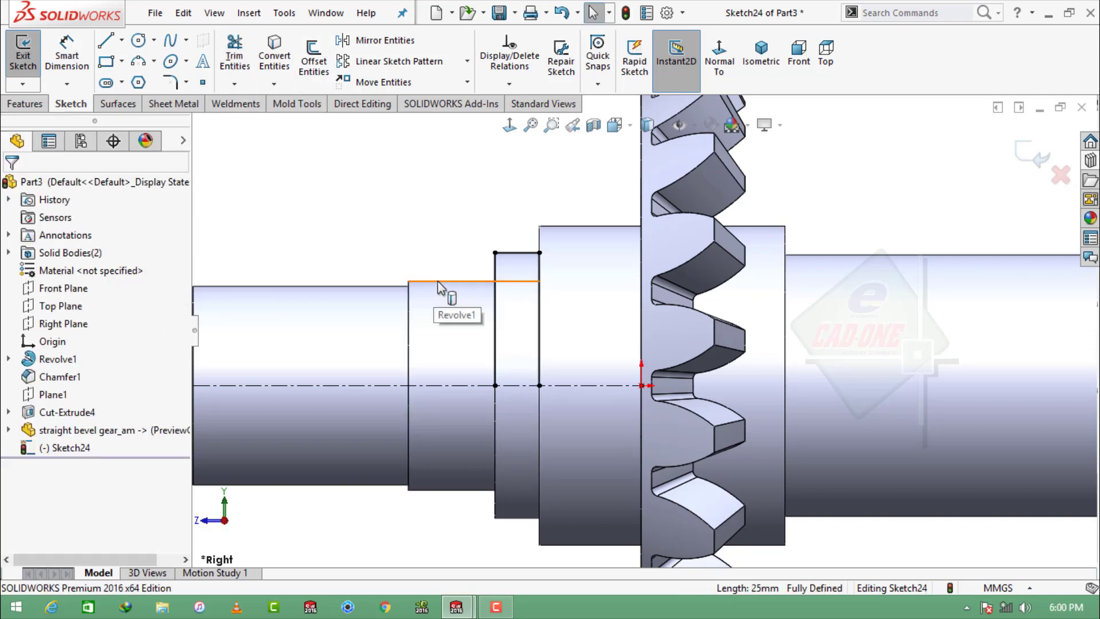
{"action": "left_click", "coordinate": [235, 55]}
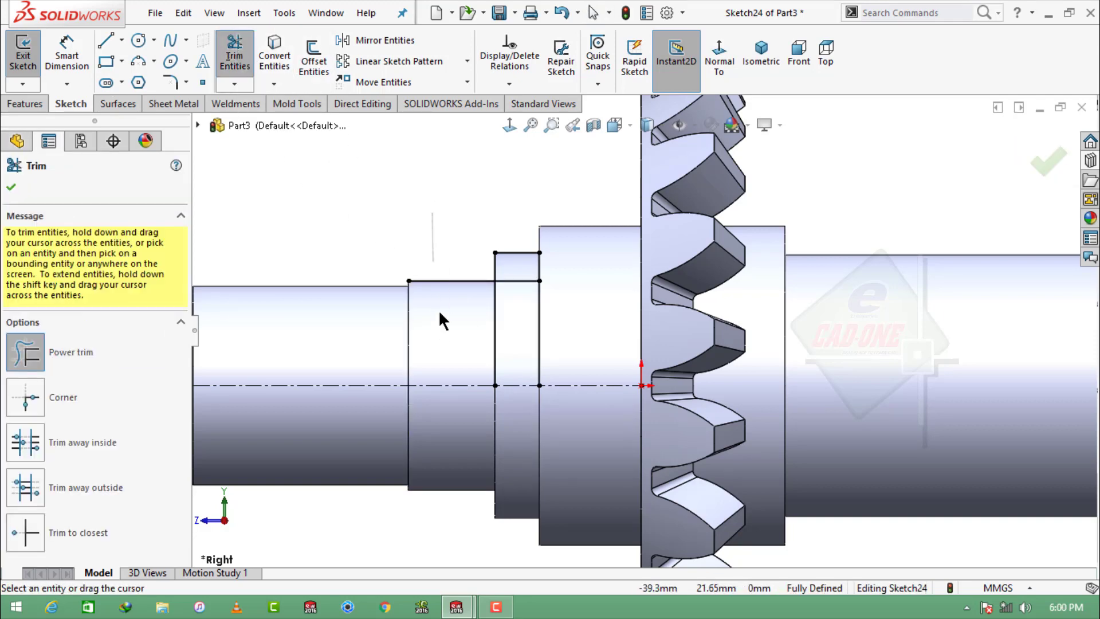
{"action": "left_click_drag", "start_coordinate": [438, 310], "coordinate": [570, 339]}
{"action": "key", "text": "Escape"}
Step: Revolve-cut the rectangle 360° about the centerline to groove the shaft
{"action": "left_click", "coordinate": [25, 103]}
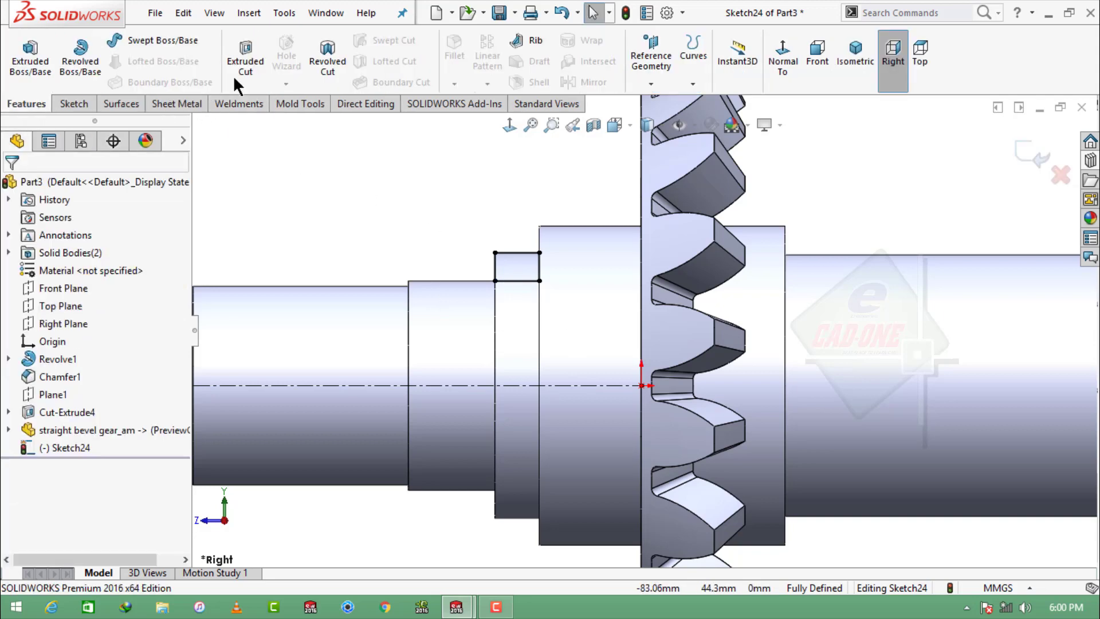
{"action": "left_click", "coordinate": [327, 57]}
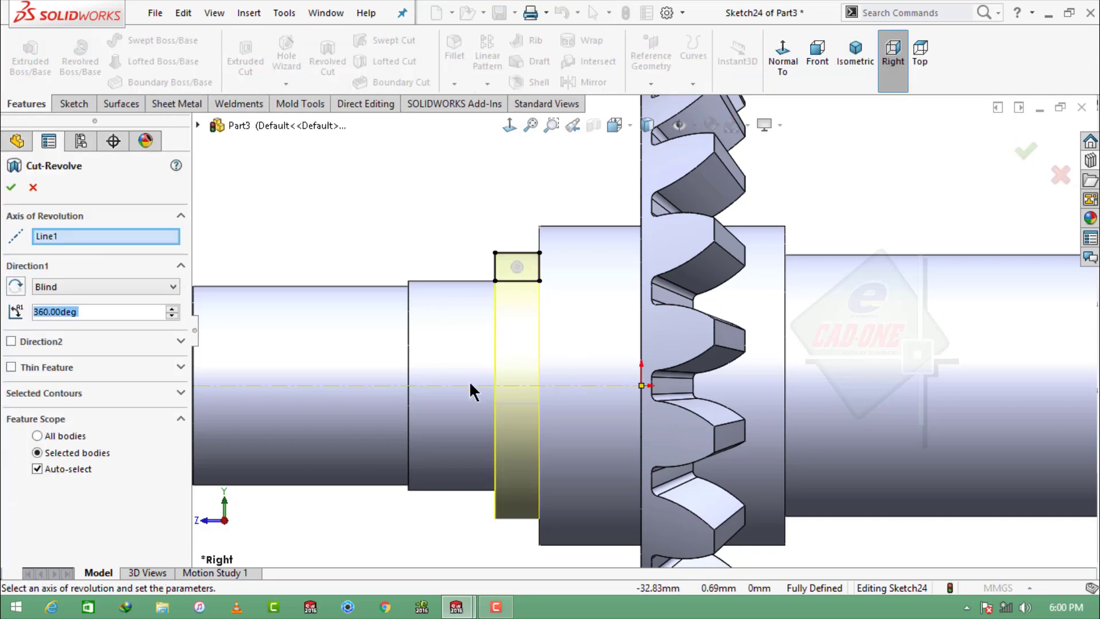
{"action": "left_click", "coordinate": [12, 189]}
{"action": "mouse_move", "coordinate": [609, 336]}
{"action": "middle_mouse_down"}
{"action": "mouse_move", "coordinate": [643, 352]}
{"action": "mouse_move", "coordinate": [657, 393]}
{"action": "middle_mouse_up"}
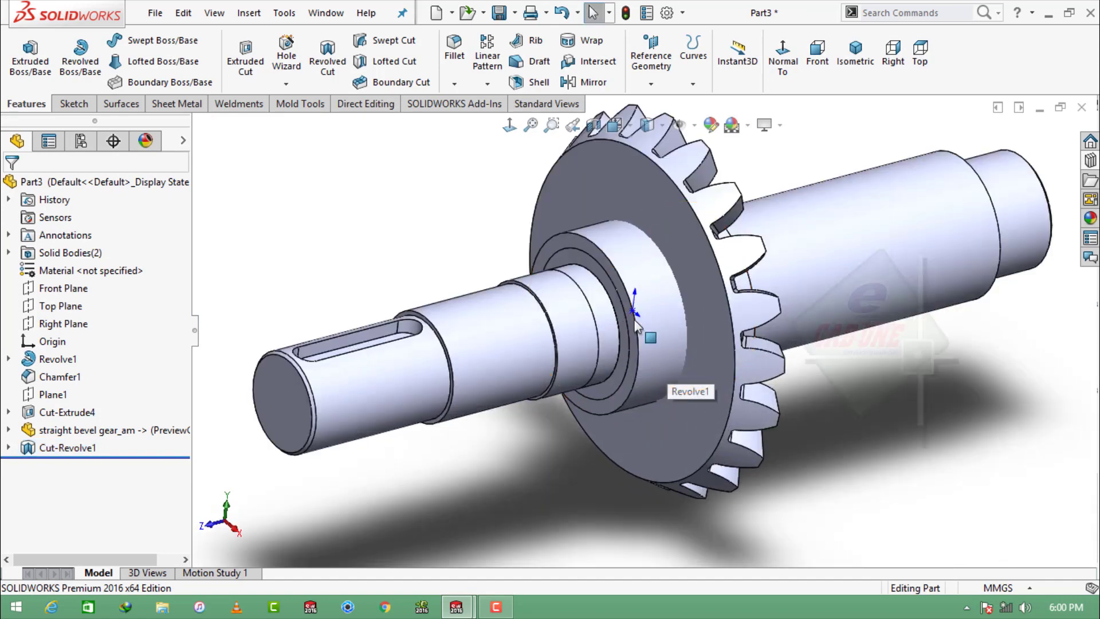
{"action": "left_click", "coordinate": [625, 244]}
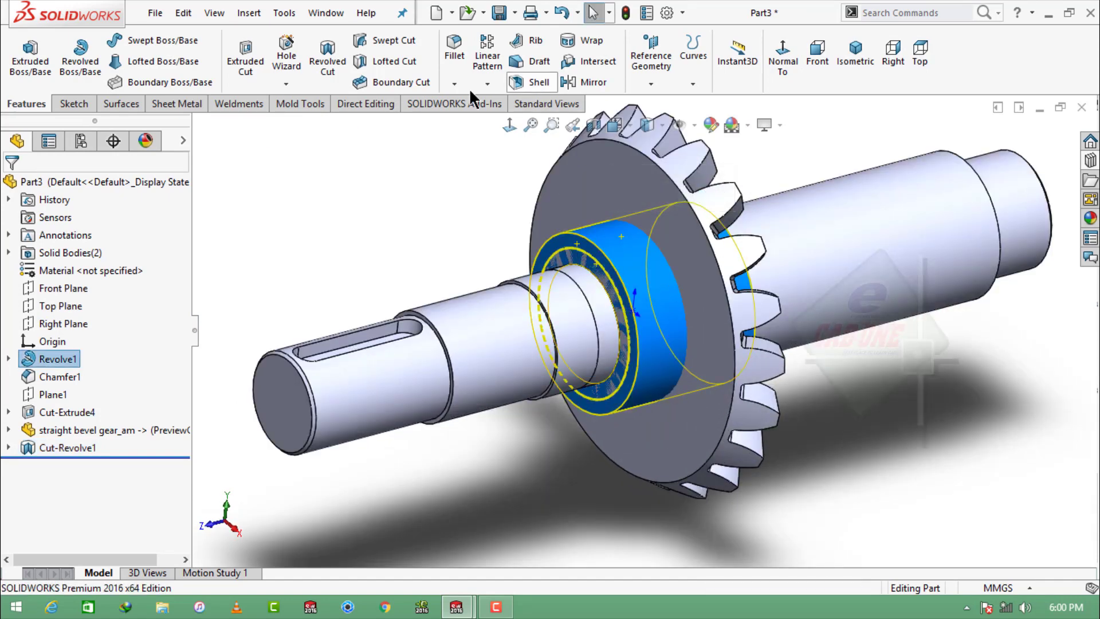
Step: Combine the shaft and bevel gear bodies with an Add operation into Combine1
{"action": "left_click", "coordinate": [355, 105]}
{"action": "left_click", "coordinate": [351, 54]}
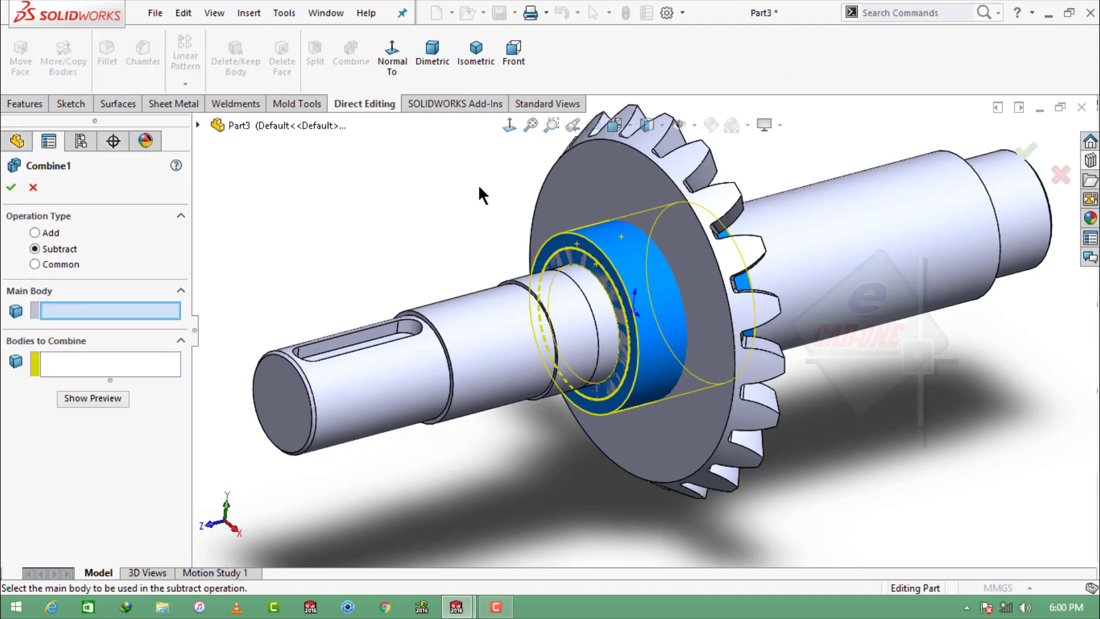
{"action": "left_click", "coordinate": [36, 233]}
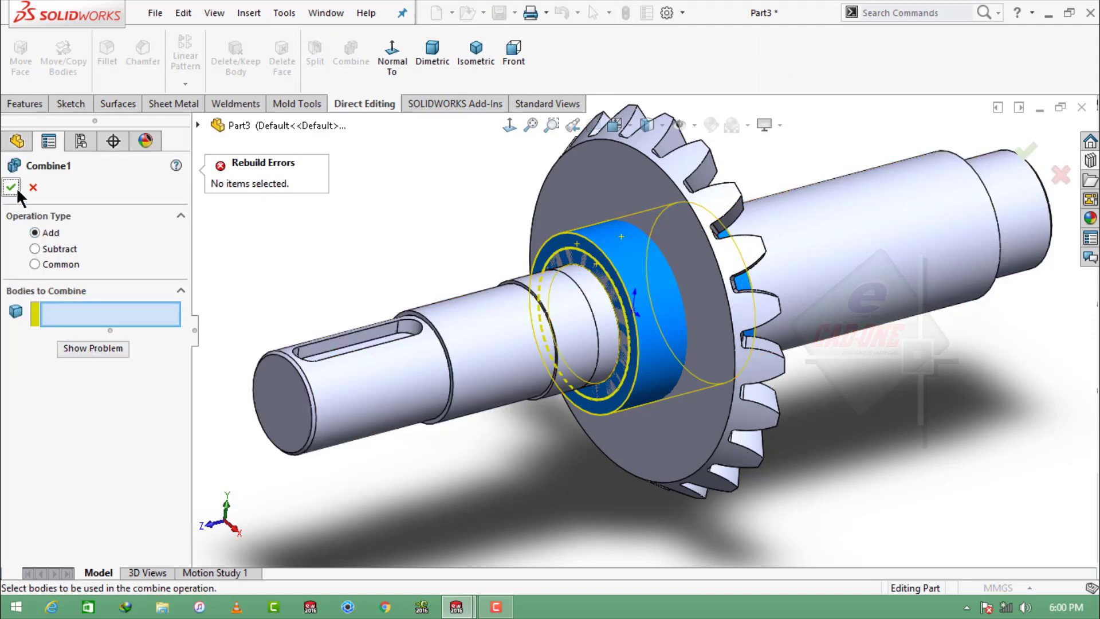
{"action": "left_click", "coordinate": [576, 292]}
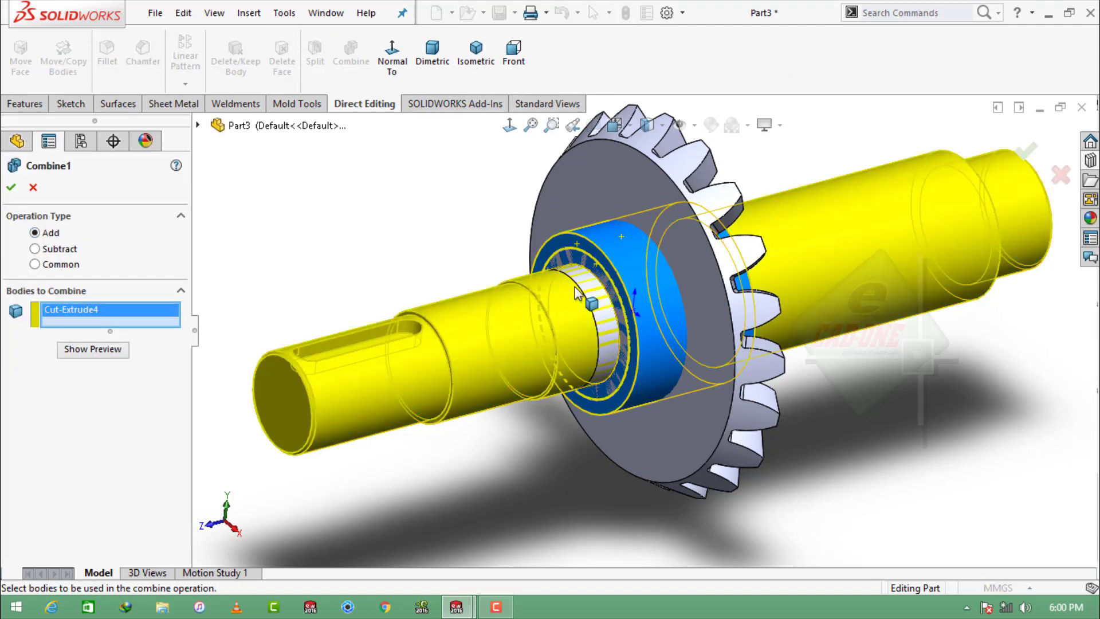
{"action": "left_click", "coordinate": [630, 287]}
{"action": "left_click", "coordinate": [429, 314]}
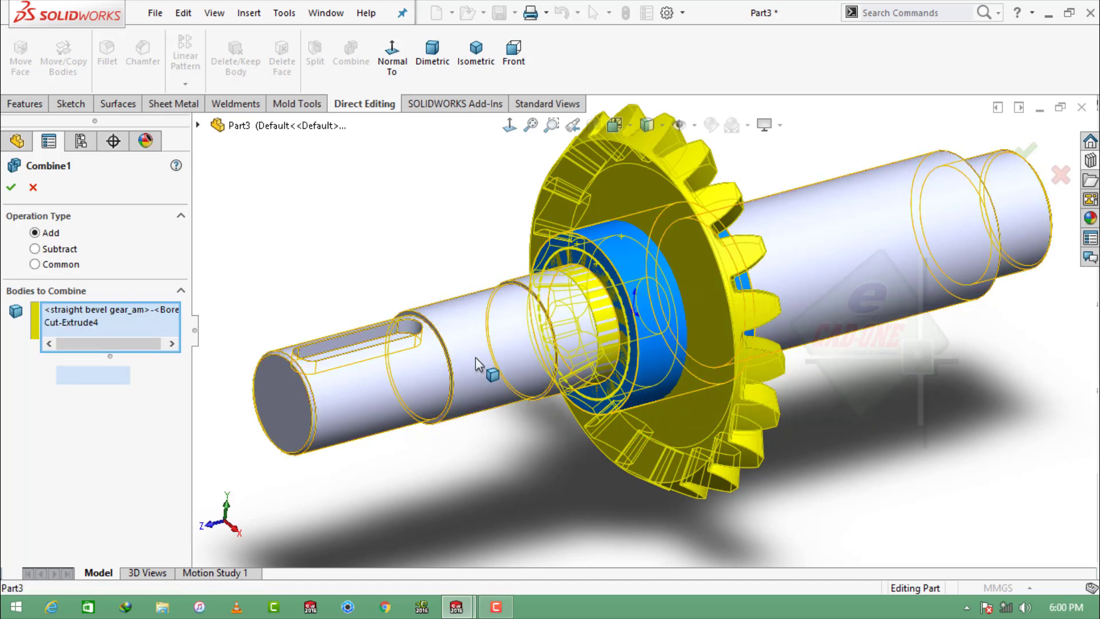
{"action": "left_click", "coordinate": [11, 188]}
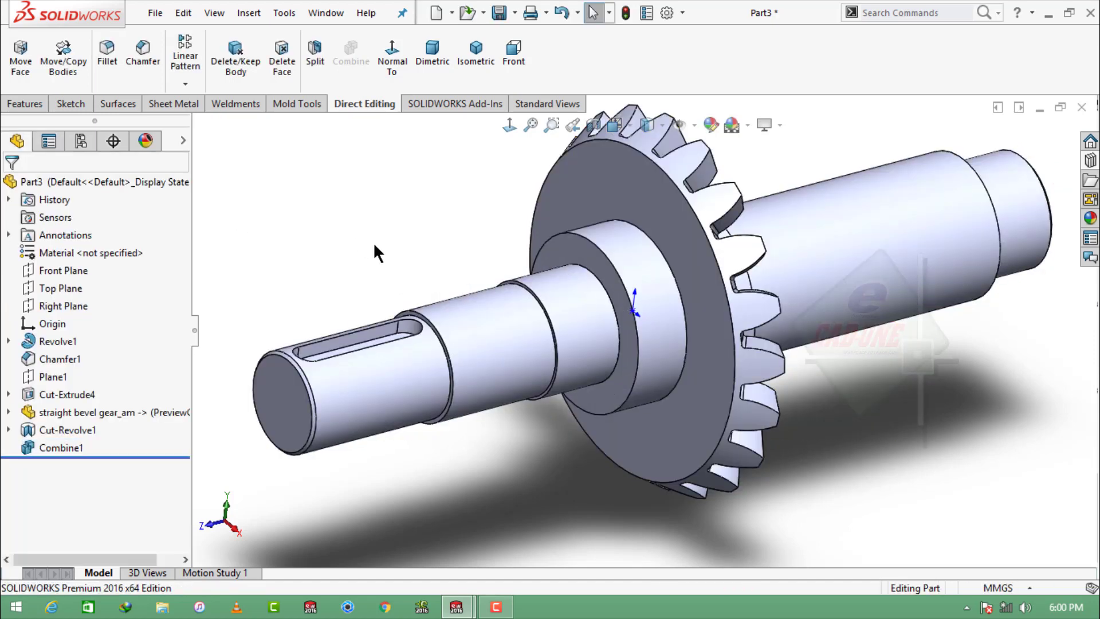
{"action": "key", "text": "f"}
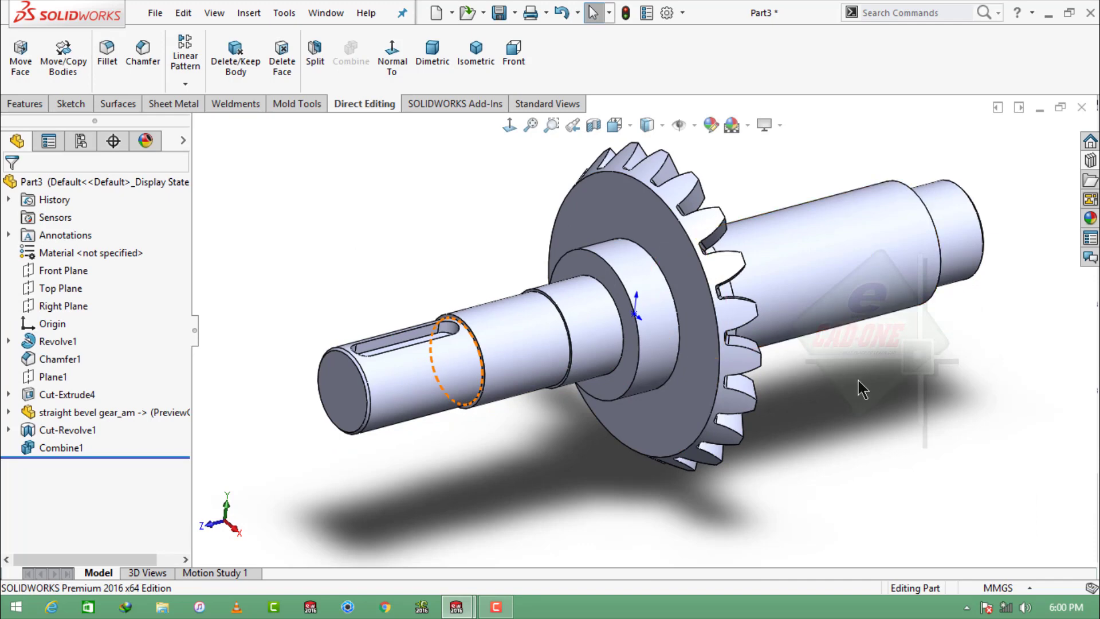
Step: Sketch a circle centred on the origin on the Front Plane, viewed face-on
{"action": "left_click", "coordinate": [67, 272]}
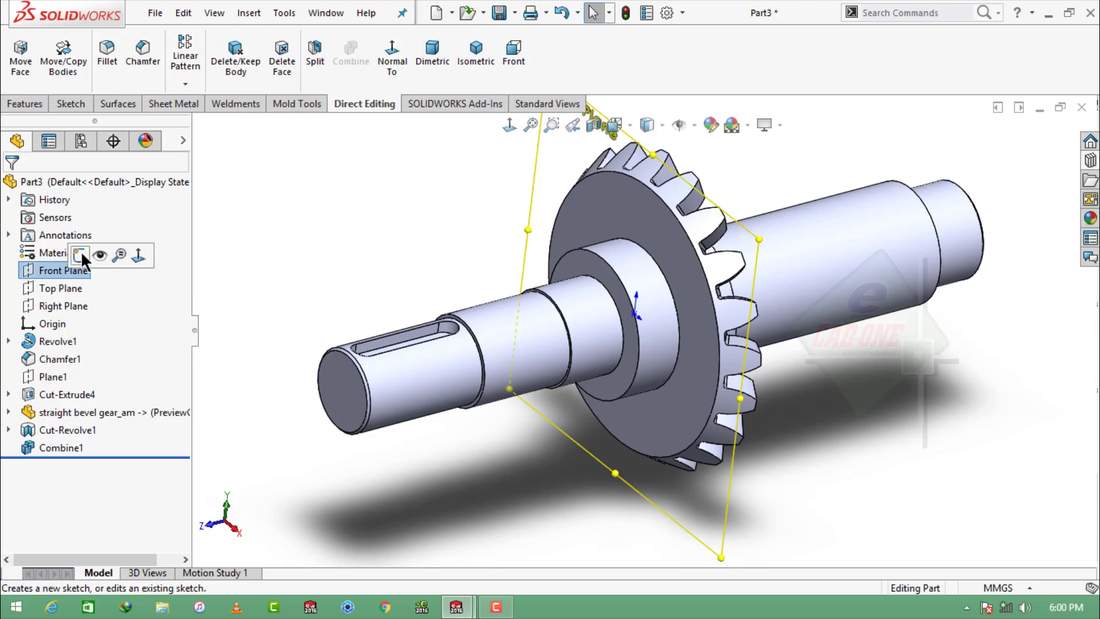
{"action": "left_click", "coordinate": [81, 251]}
{"action": "left_click", "coordinate": [799, 54]}
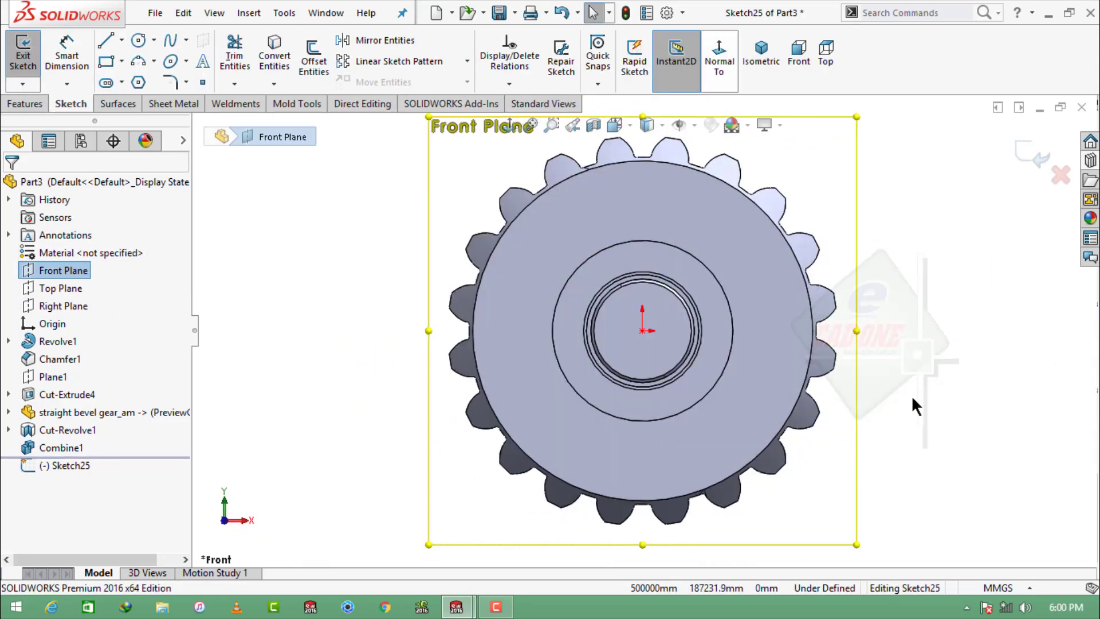
{"action": "left_click", "coordinate": [138, 40]}
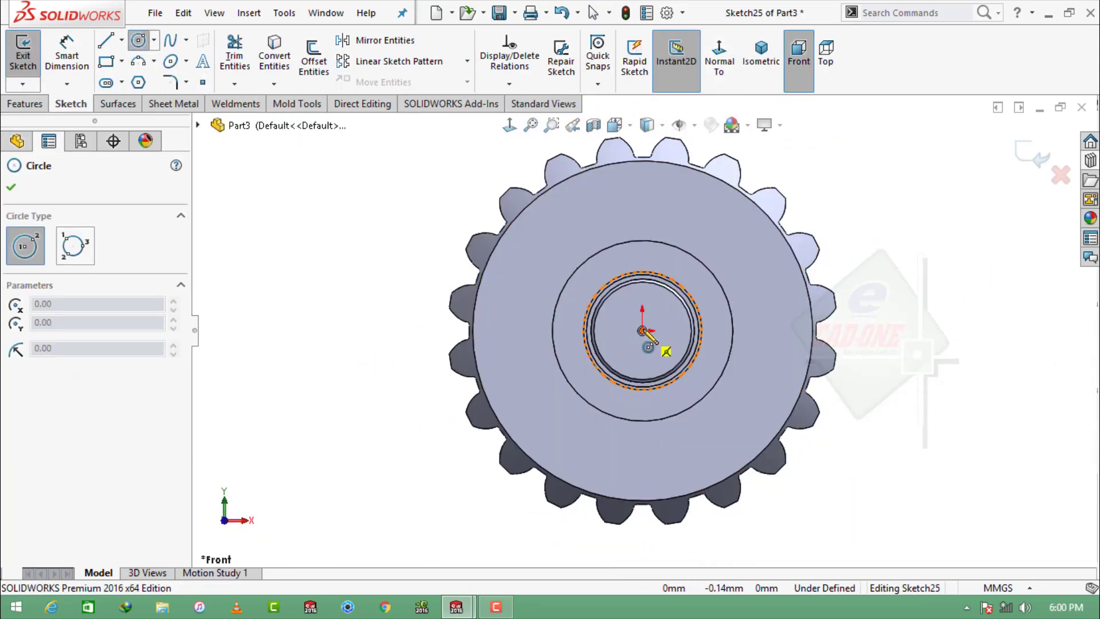
{"action": "left_click", "coordinate": [642, 330]}
{"action": "left_click", "coordinate": [598, 201]}
Step: Dimension the circle to Ø114 and finish the sketch
{"action": "left_click", "coordinate": [67, 57]}
{"action": "left_click", "coordinate": [504, 321]}
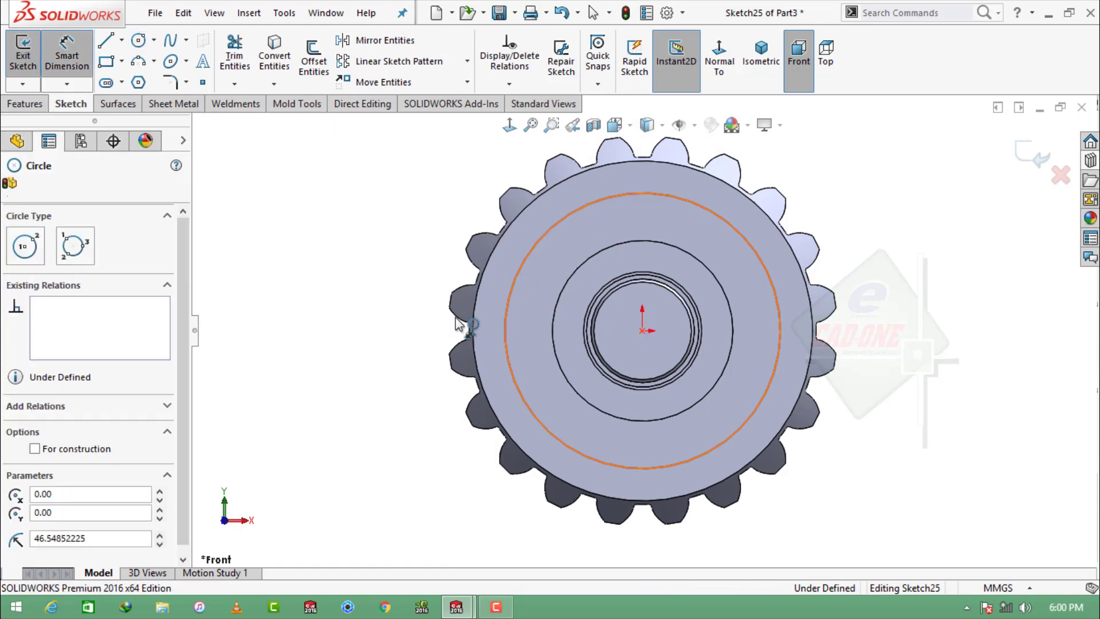
{"action": "left_click", "coordinate": [383, 423]}
{"action": "type", "text": "114"}
{"action": "key", "text": "Return"}
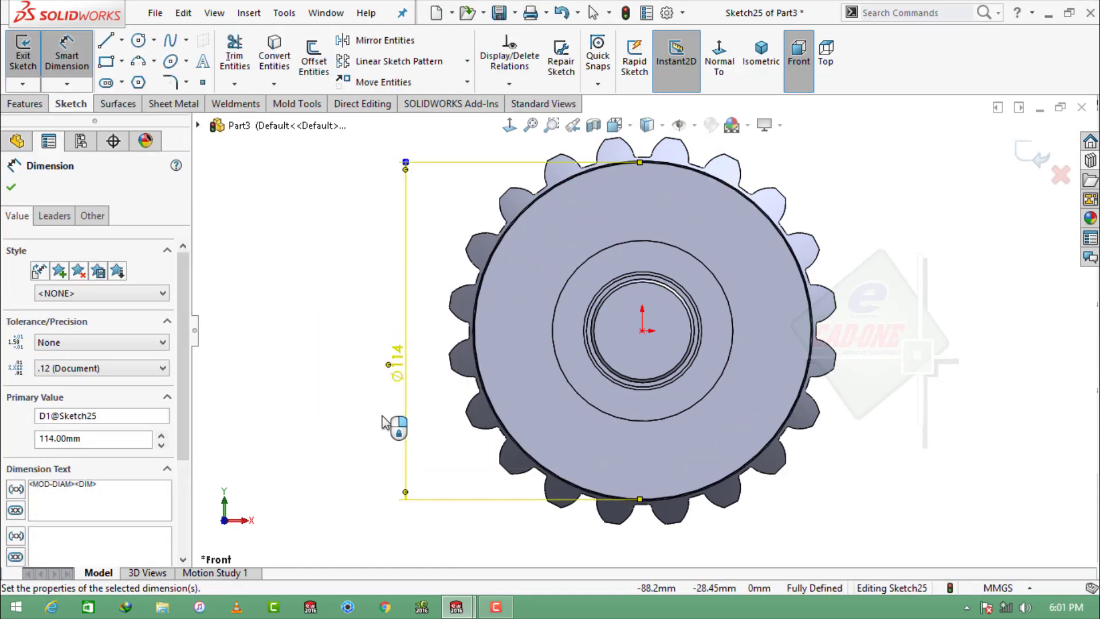
{"action": "left_click", "coordinate": [11, 188]}
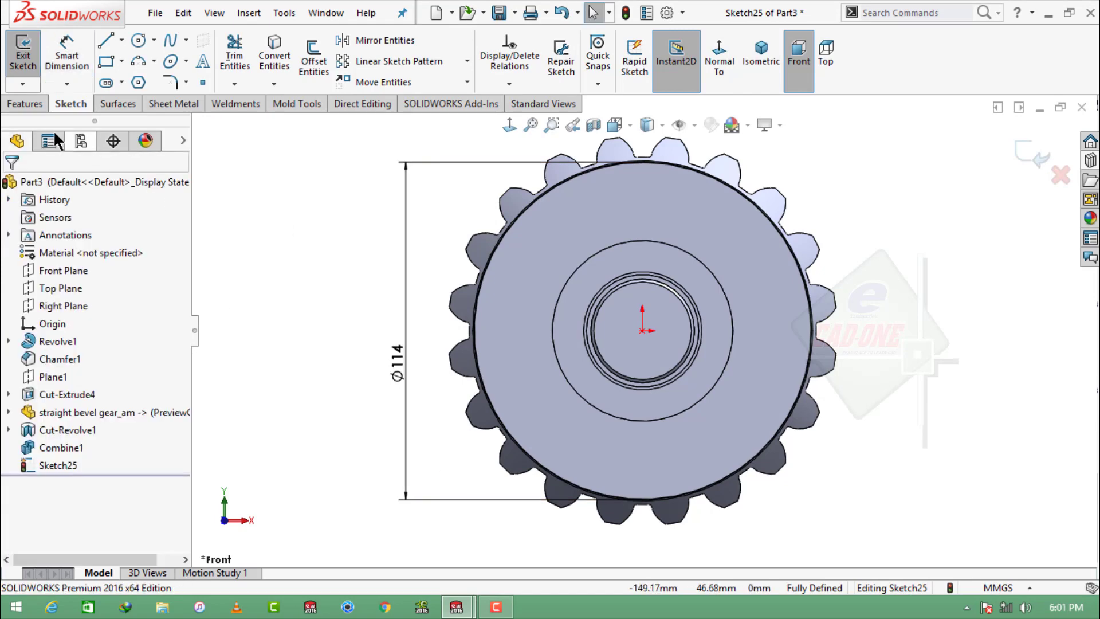
{"action": "left_click", "coordinate": [26, 104]}
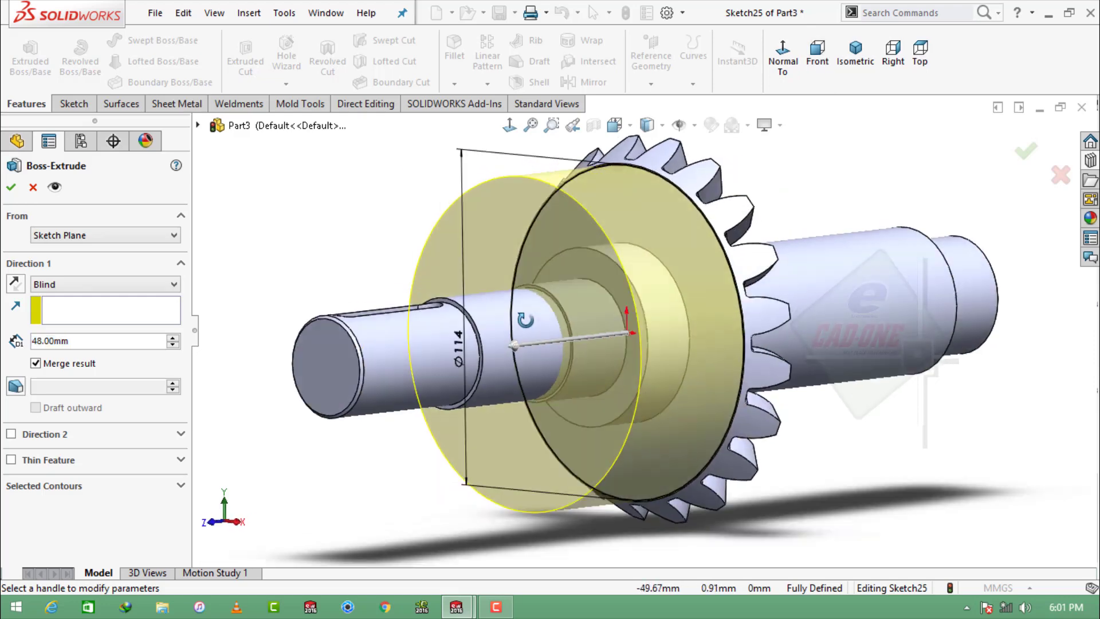
Step: Extrude the Ø114 circle 6 mm with a 45° draft, merged onto the gear face
{"action": "double_click", "coordinate": [83, 336]}
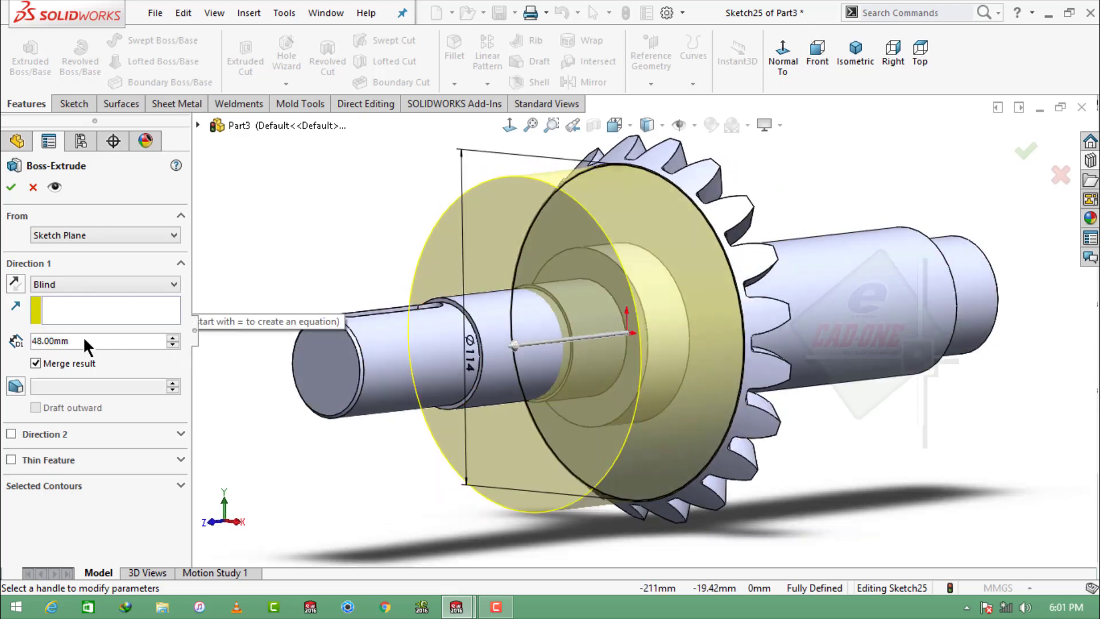
{"action": "key", "text": "BackSpace"}
{"action": "type", "text": "6"}
{"action": "key", "text": "Return"}
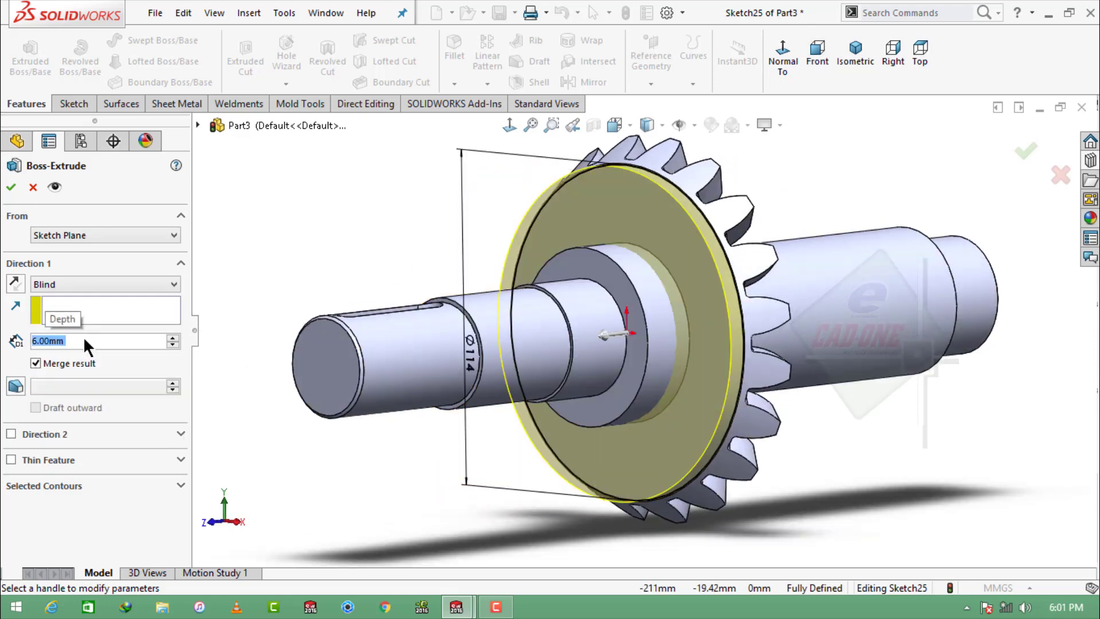
{"action": "left_click", "coordinate": [52, 386]}
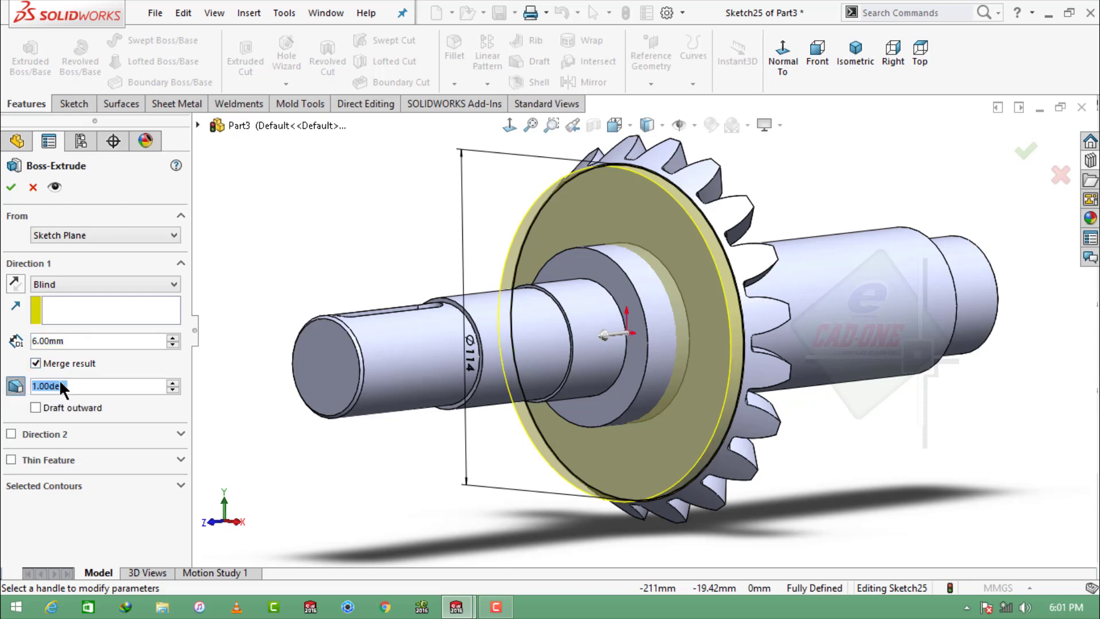
{"action": "type", "text": "45"}
{"action": "key", "text": "Return"}
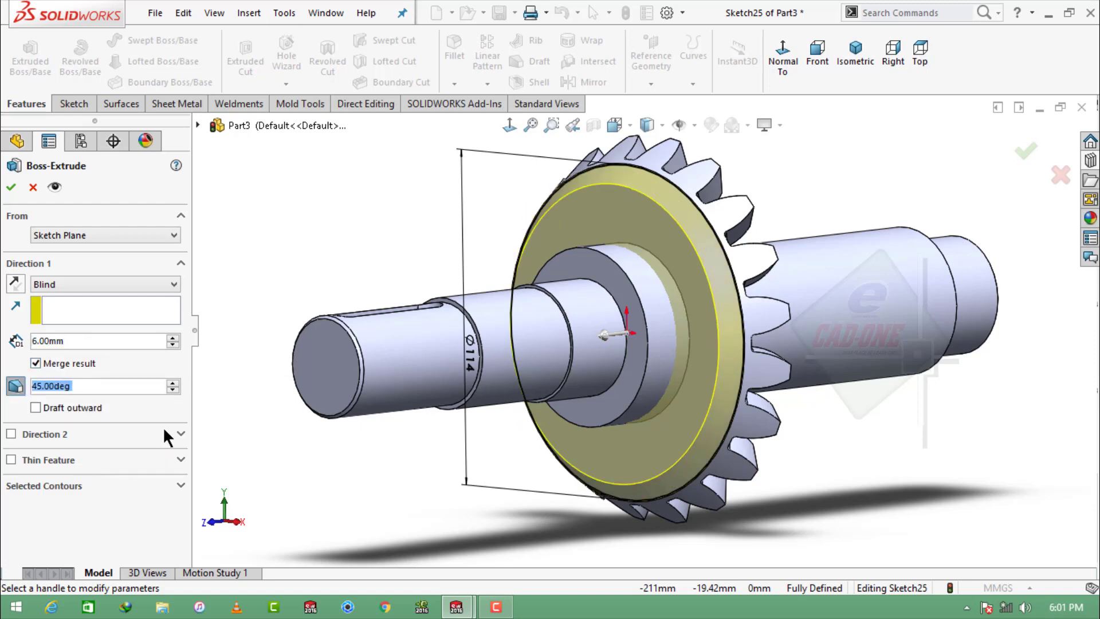
{"action": "left_click", "coordinate": [11, 187]}
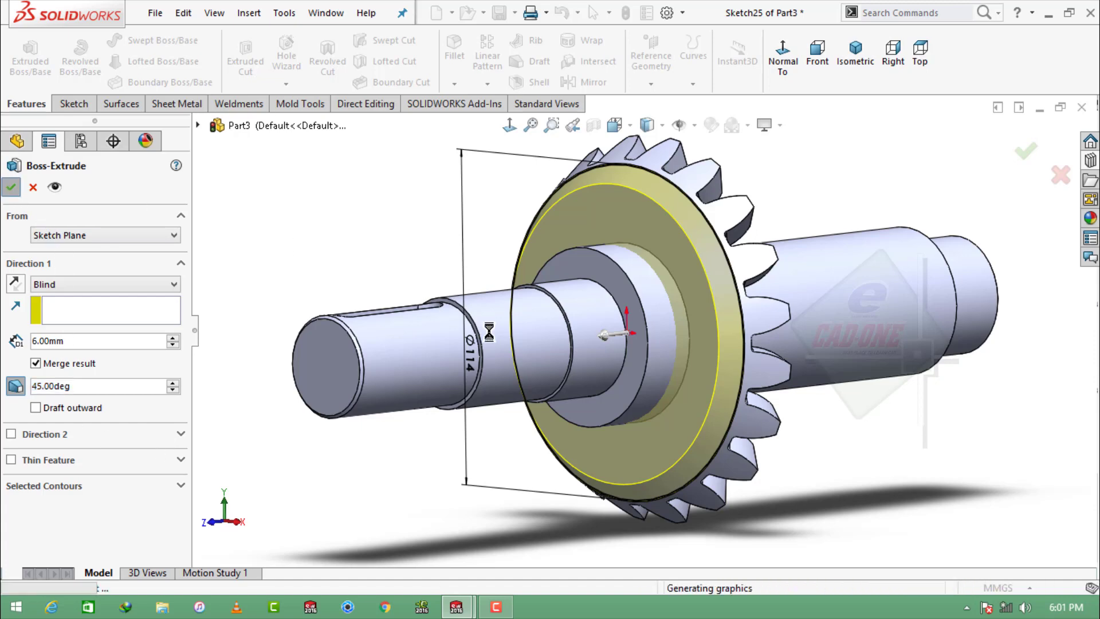
{"action": "middle_click_drag", "start_coordinate": [847, 440], "coordinate": [833, 424]}
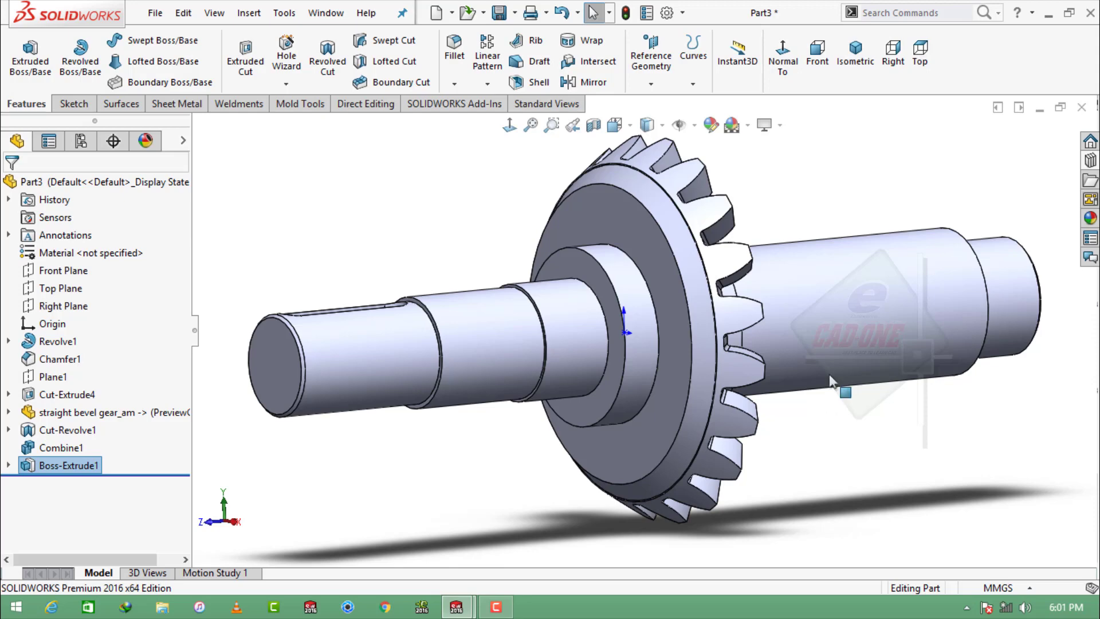
Step: Sketch a Ø110 circle centred on the origin on the new ring face
{"action": "left_click", "coordinate": [667, 188]}
{"action": "left_click", "coordinate": [682, 154]}
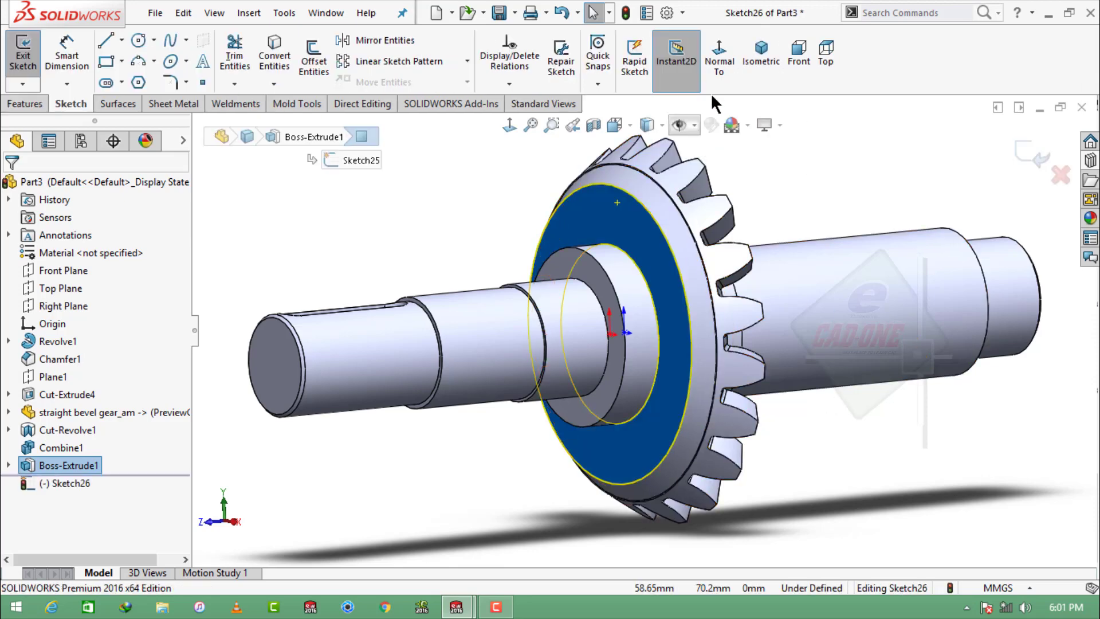
{"action": "left_click", "coordinate": [138, 41]}
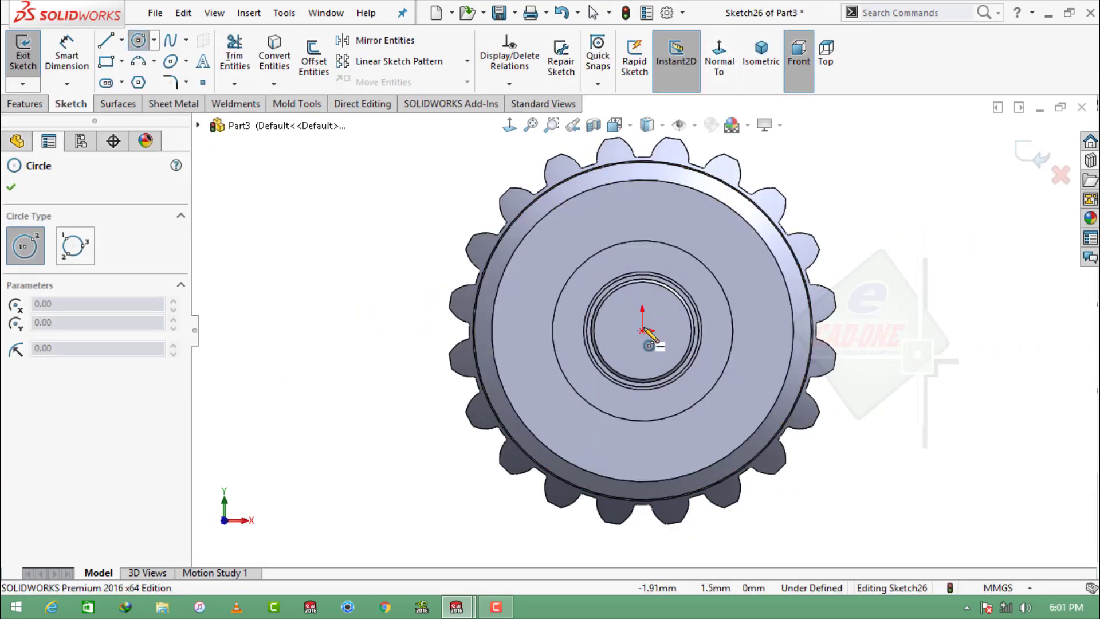
{"action": "left_click", "coordinate": [642, 330]}
{"action": "left_click", "coordinate": [541, 246]}
{"action": "left_click", "coordinate": [67, 55]}
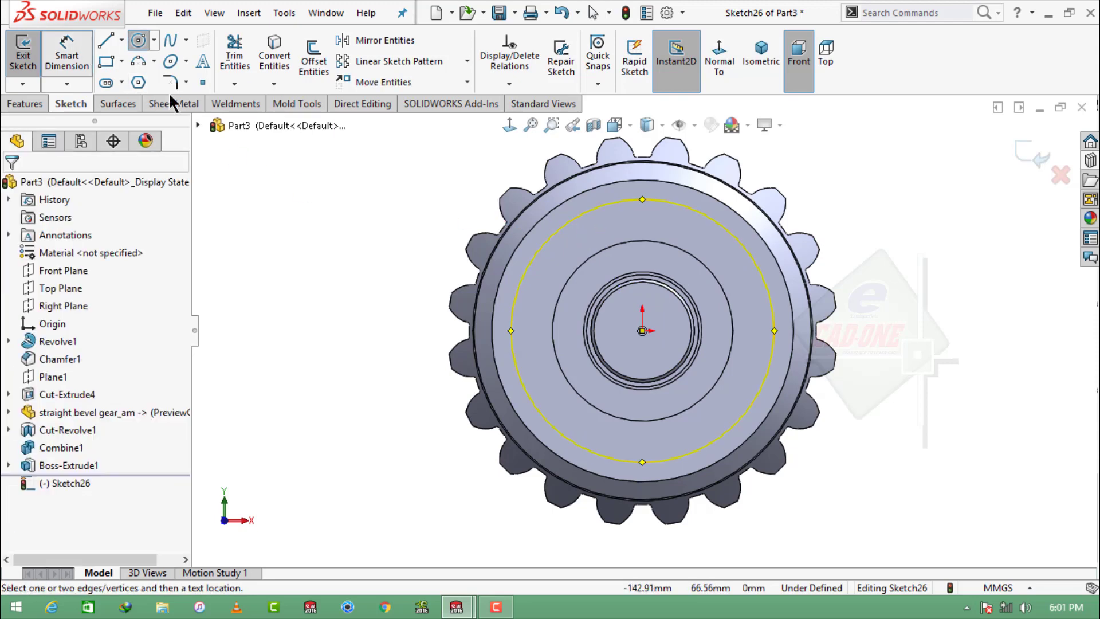
{"action": "left_click", "coordinate": [528, 273]}
{"action": "left_click", "coordinate": [424, 473]}
{"action": "type", "text": "110"}
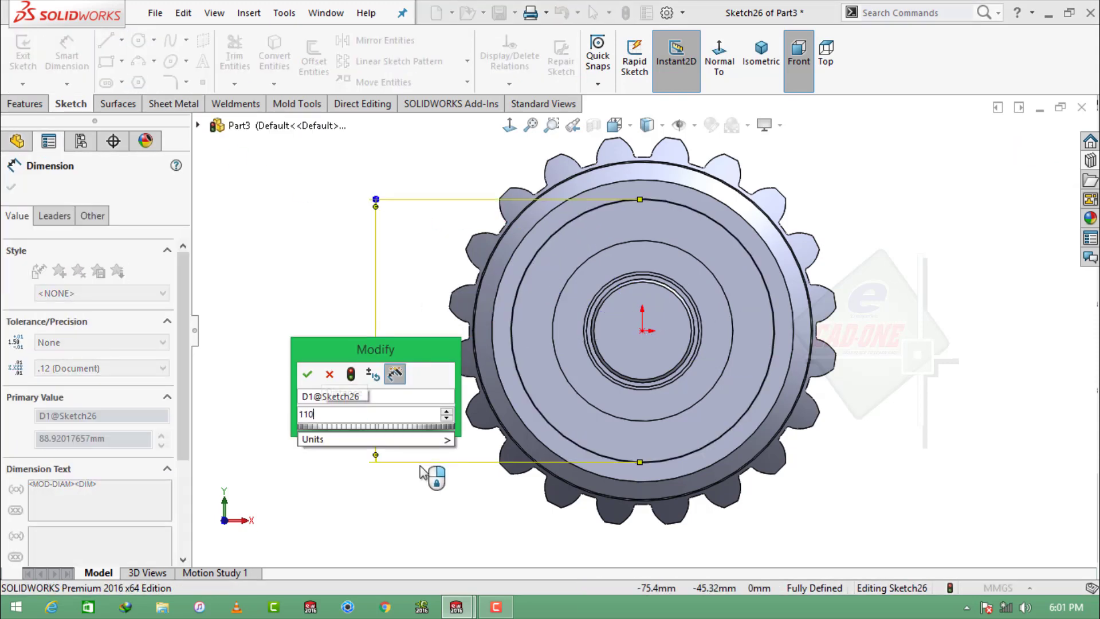
{"action": "key", "text": "Return"}
{"action": "left_click", "coordinate": [12, 189]}
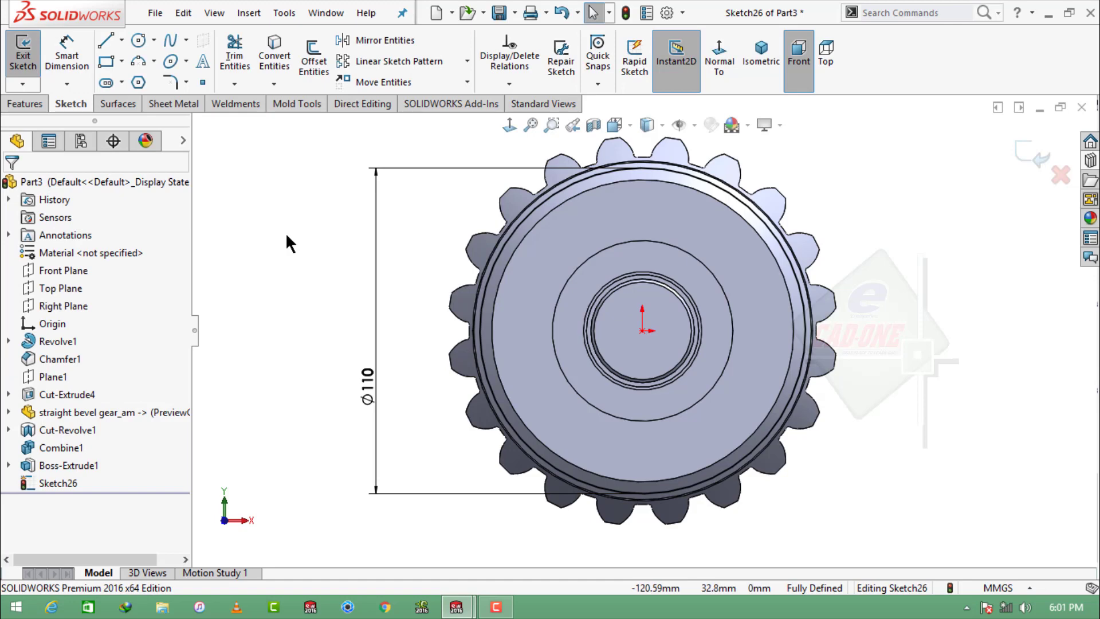
Step: Cut the Ø110 circle 6 mm deep with a 45° draft, keeping all bodies
{"action": "left_click", "coordinate": [24, 103]}
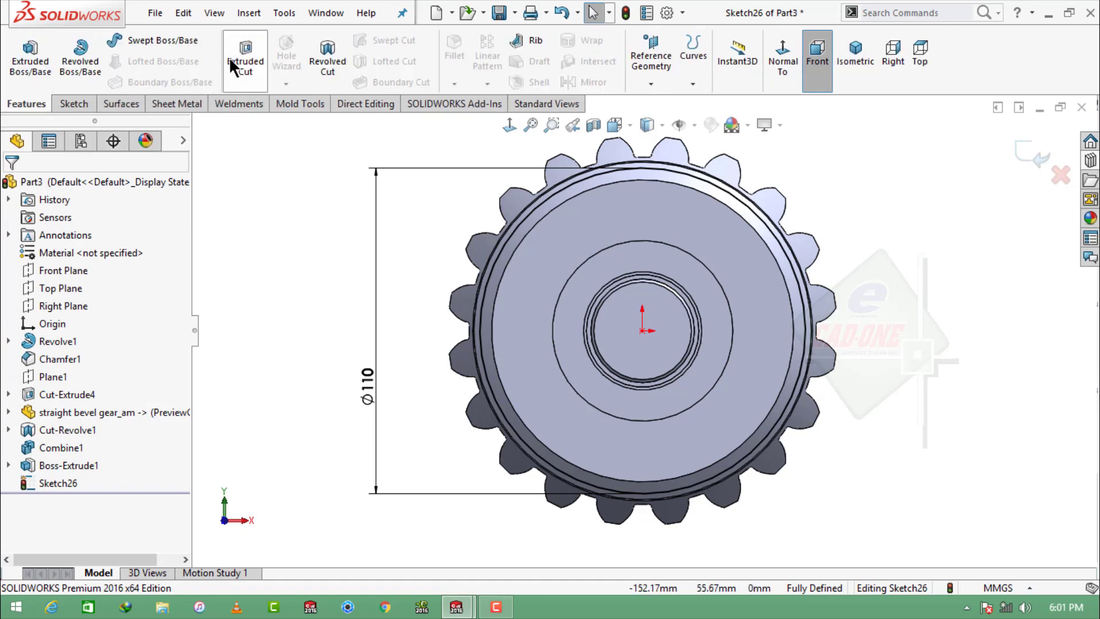
{"action": "left_click", "coordinate": [245, 57]}
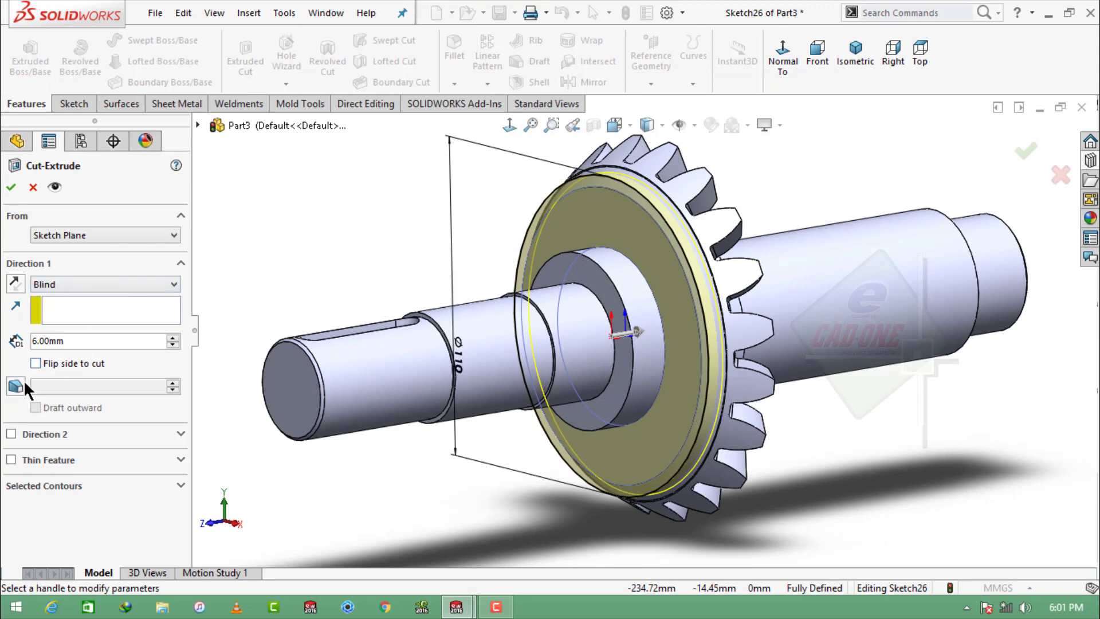
{"action": "left_click", "coordinate": [23, 383]}
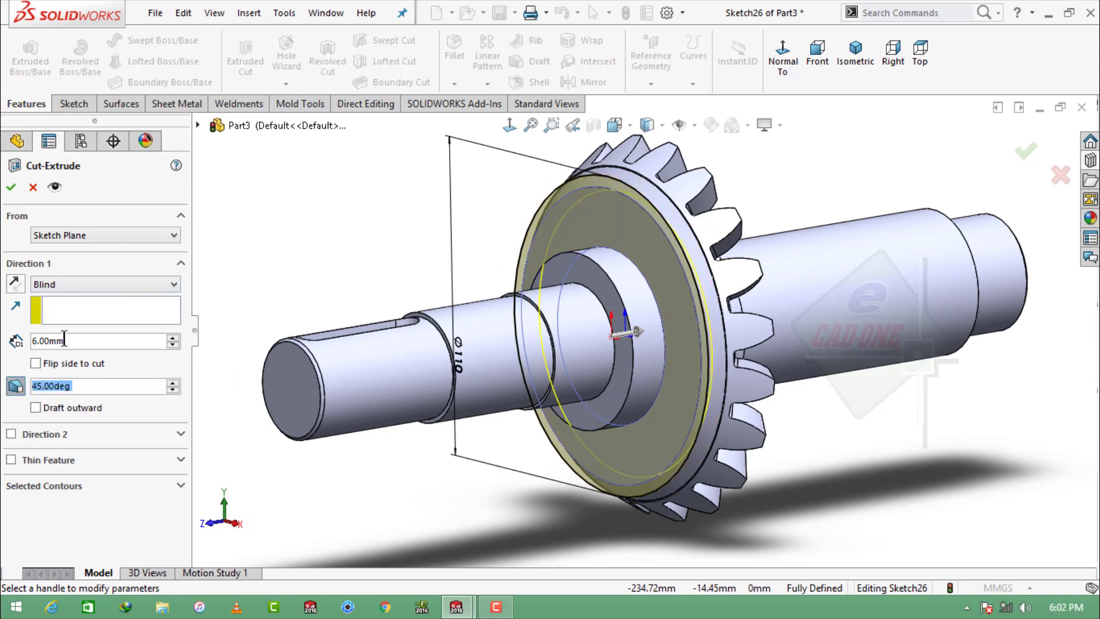
{"action": "left_click", "coordinate": [10, 186]}
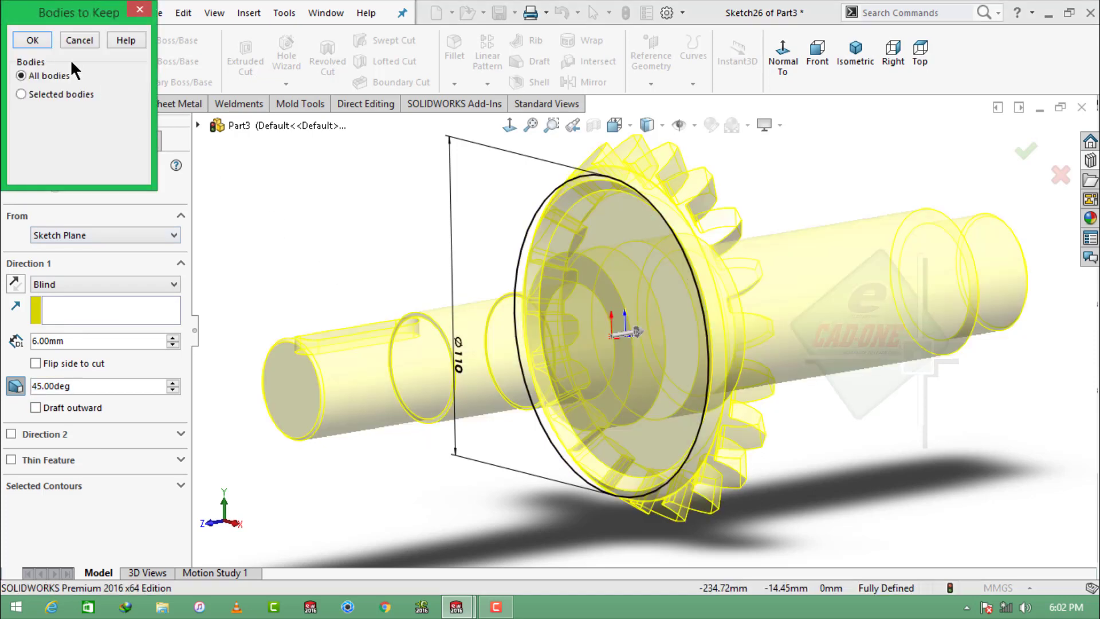
{"action": "left_click", "coordinate": [29, 41]}
{"action": "middle_click_drag", "start_coordinate": [363, 245], "coordinate": [424, 285]}
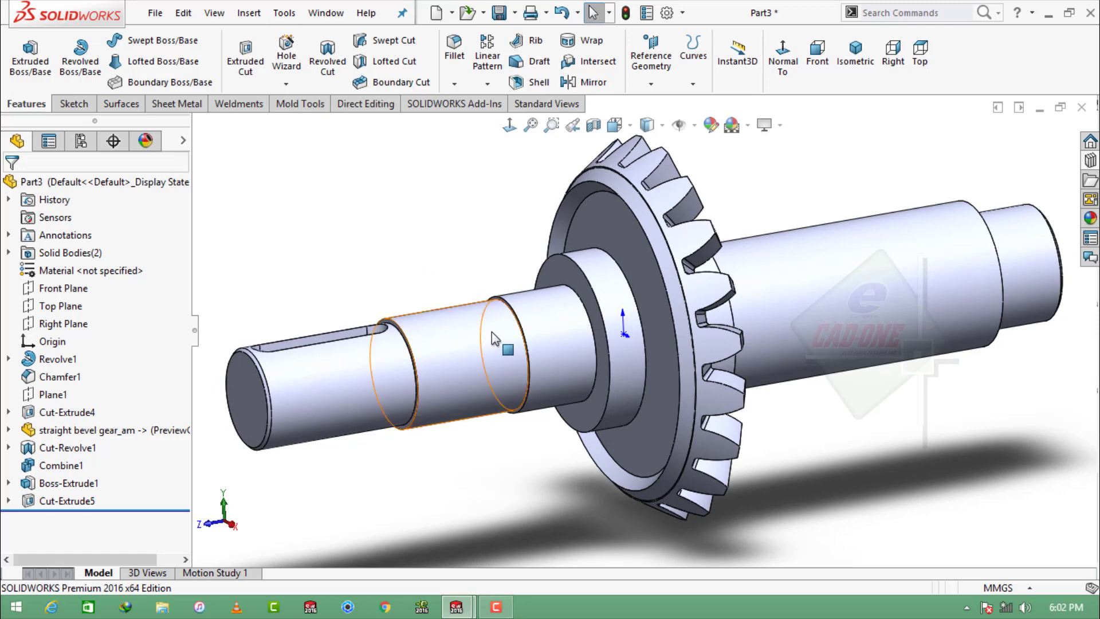
{"action": "key", "text": "Left"}
{"action": "key", "text": "Left"}
{"action": "key", "text": "Left"}
{"action": "key", "text": "Left"}
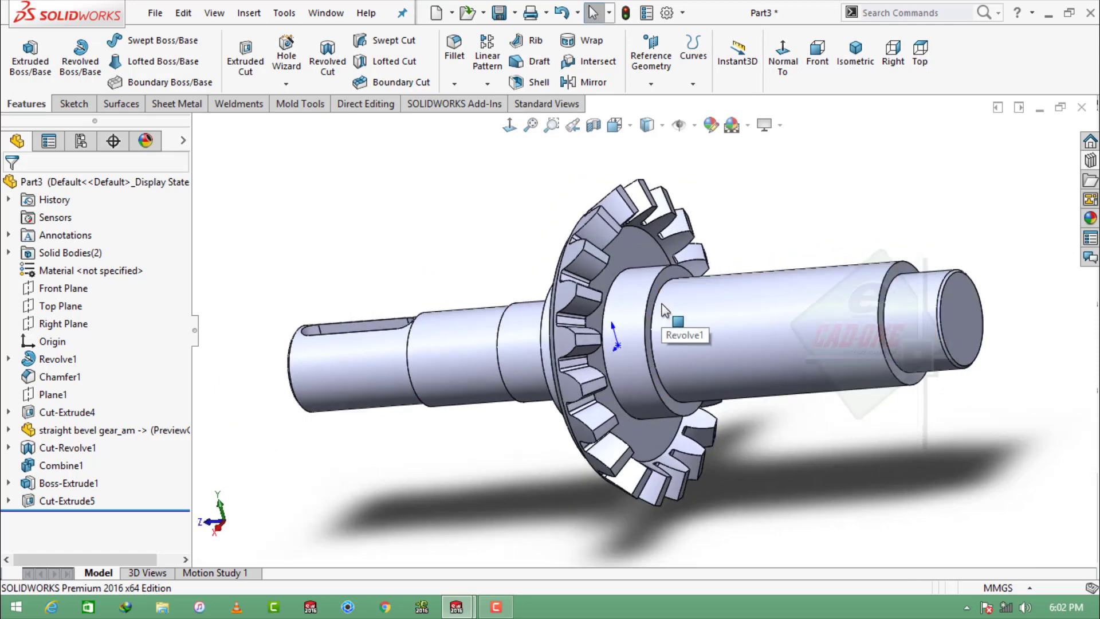
Step: Chamfer the shaft edge beside the gear hub with distances 5 mm and 8 mm
{"action": "left_click", "coordinate": [455, 83]}
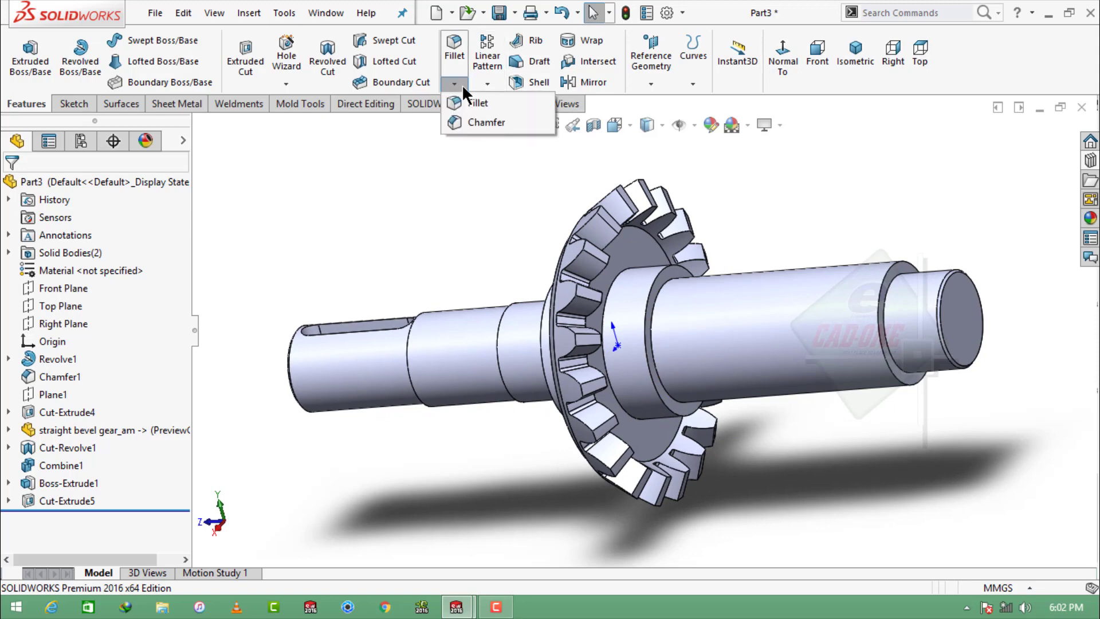
{"action": "left_click", "coordinate": [482, 189]}
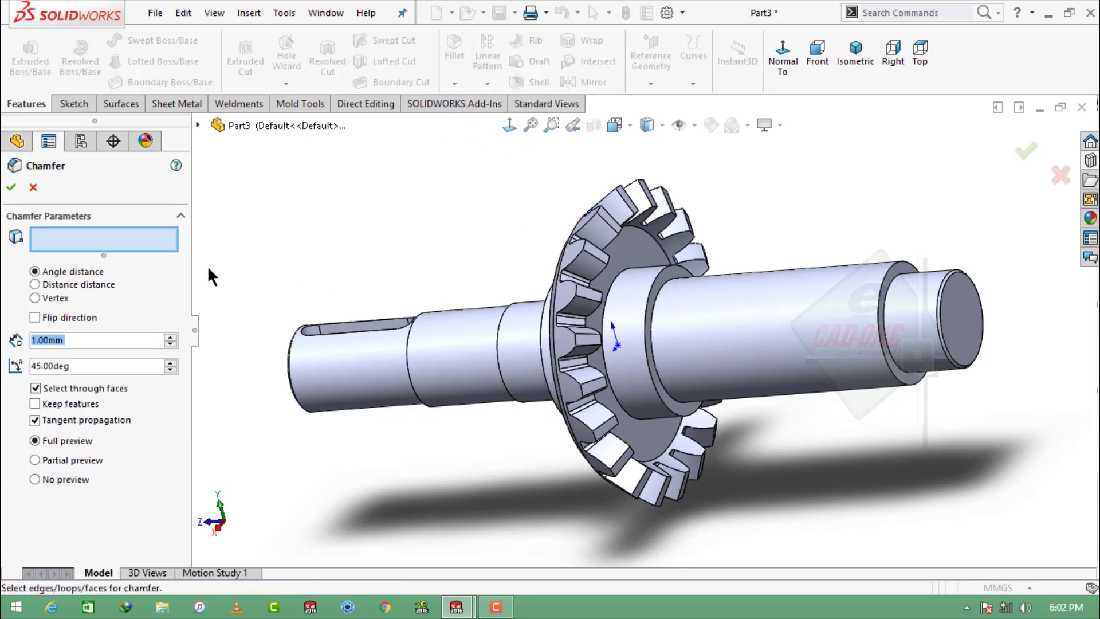
{"action": "left_click", "coordinate": [96, 281]}
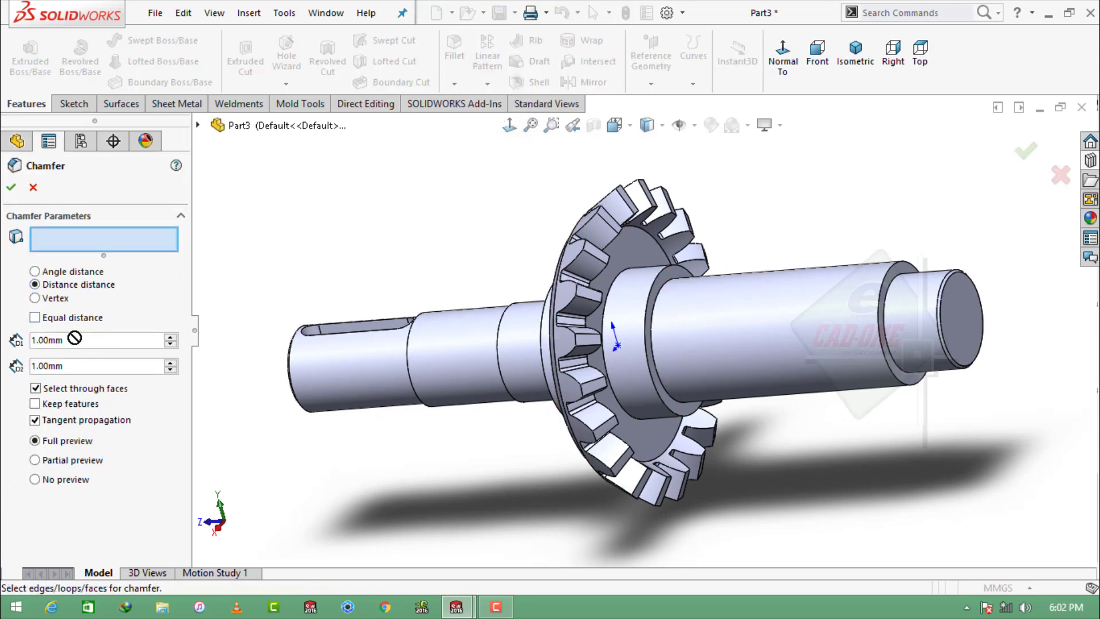
{"action": "type", "text": "5"}
{"action": "left_click", "coordinate": [75, 369]}
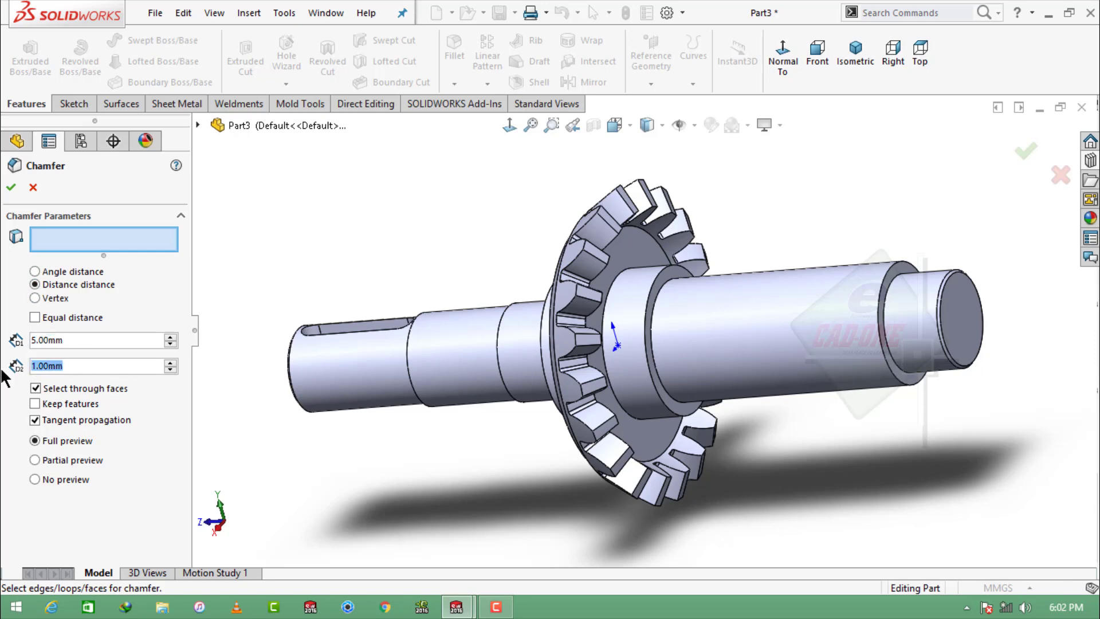
{"action": "type", "text": "8"}
{"action": "left_click", "coordinate": [647, 292]}
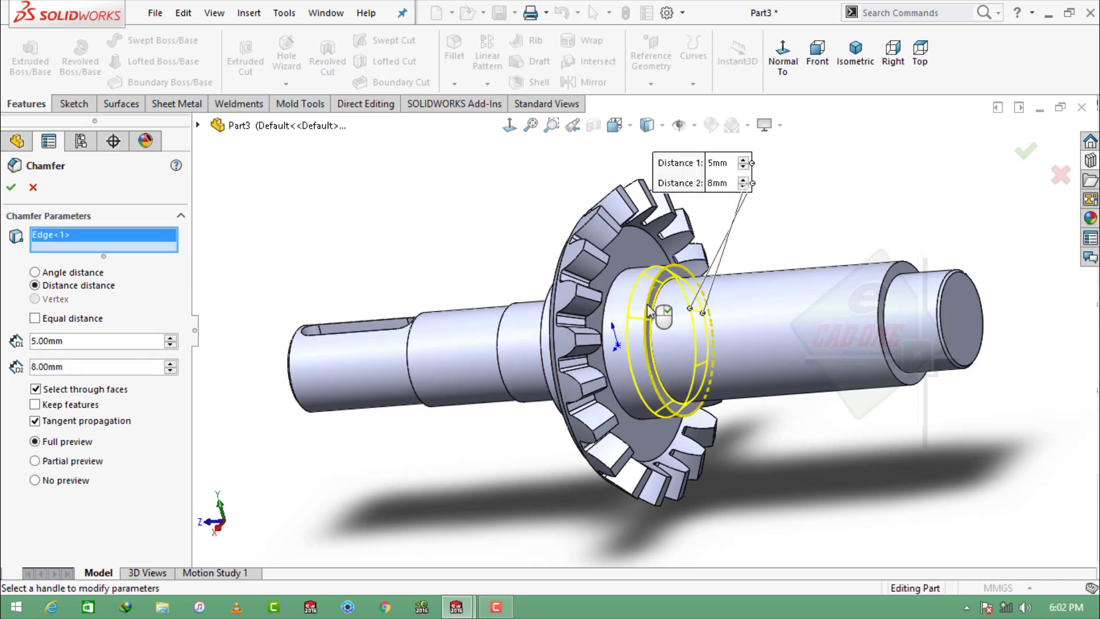
{"action": "left_click", "coordinate": [9, 187]}
{"action": "mouse_move", "coordinate": [482, 268]}
{"action": "middle_mouse_down"}
{"action": "mouse_move", "coordinate": [497, 234]}
{"action": "mouse_move", "coordinate": [514, 254]}
{"action": "middle_mouse_up"}
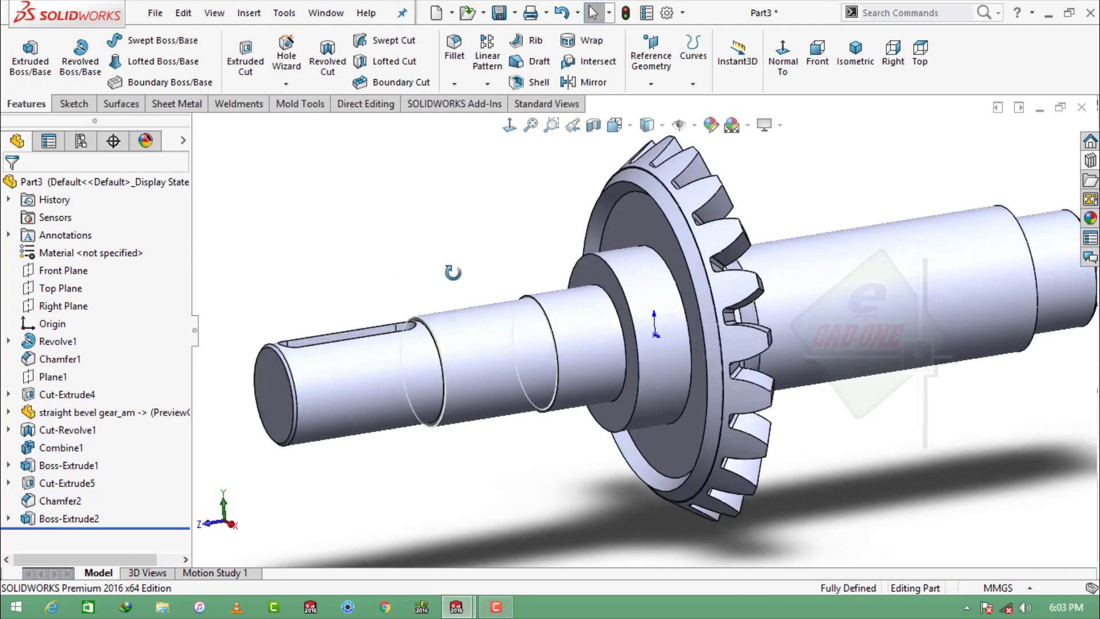
Step: Chamfer the gear hub edge with a 6 mm distance
{"action": "middle_click_drag", "start_coordinate": [364, 270], "coordinate": [584, 292]}
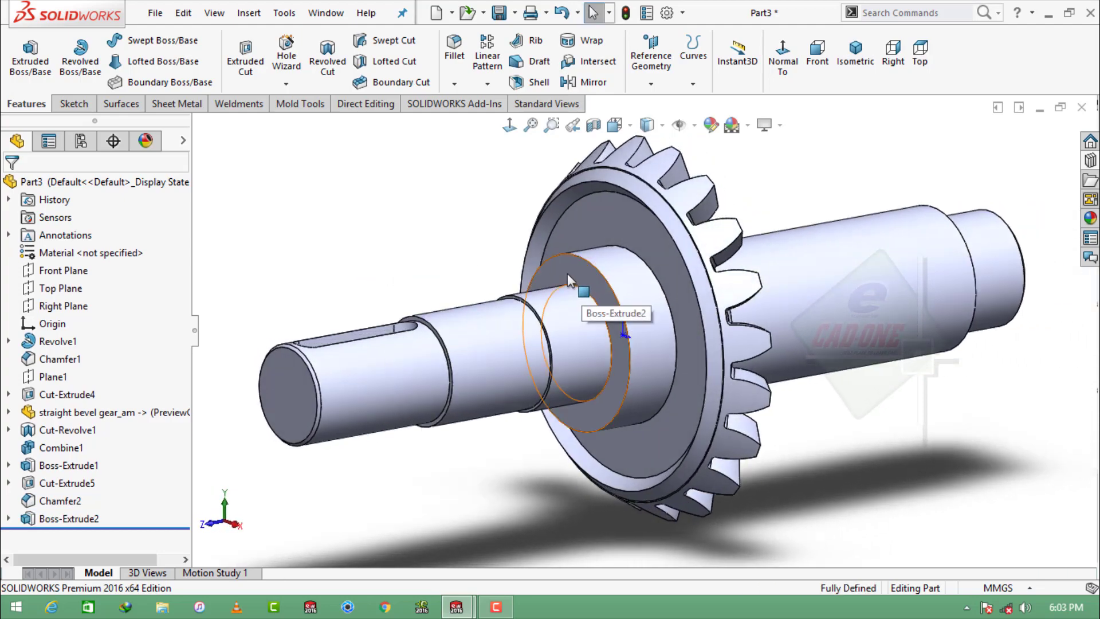
{"action": "left_click", "coordinate": [455, 84]}
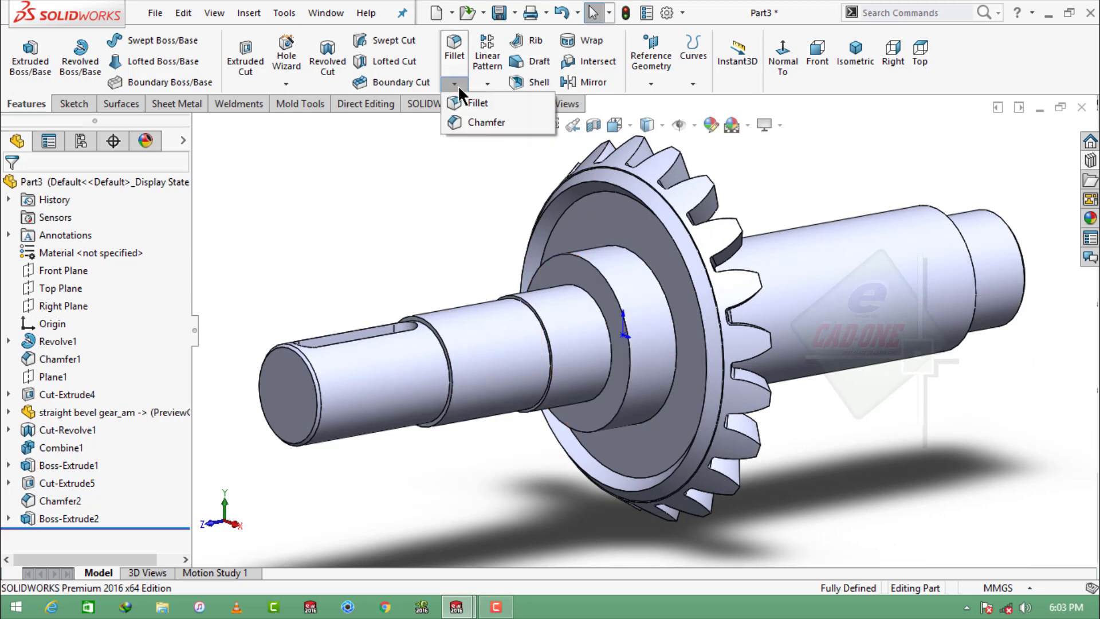
{"action": "left_click", "coordinate": [474, 122]}
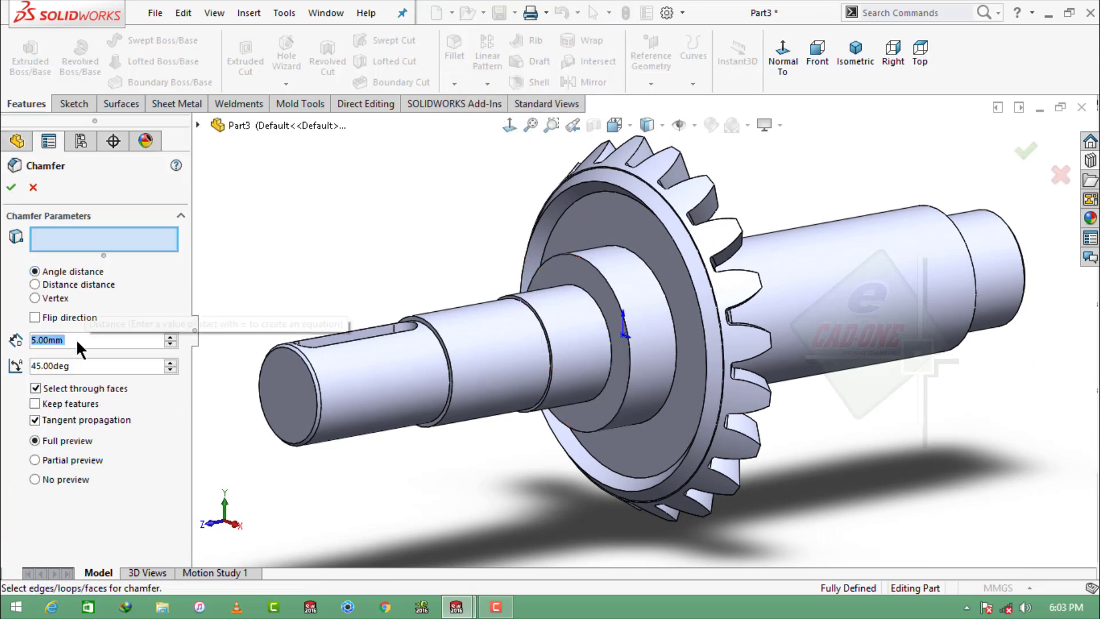
{"action": "type", "text": "6"}
{"action": "key", "text": "Return"}
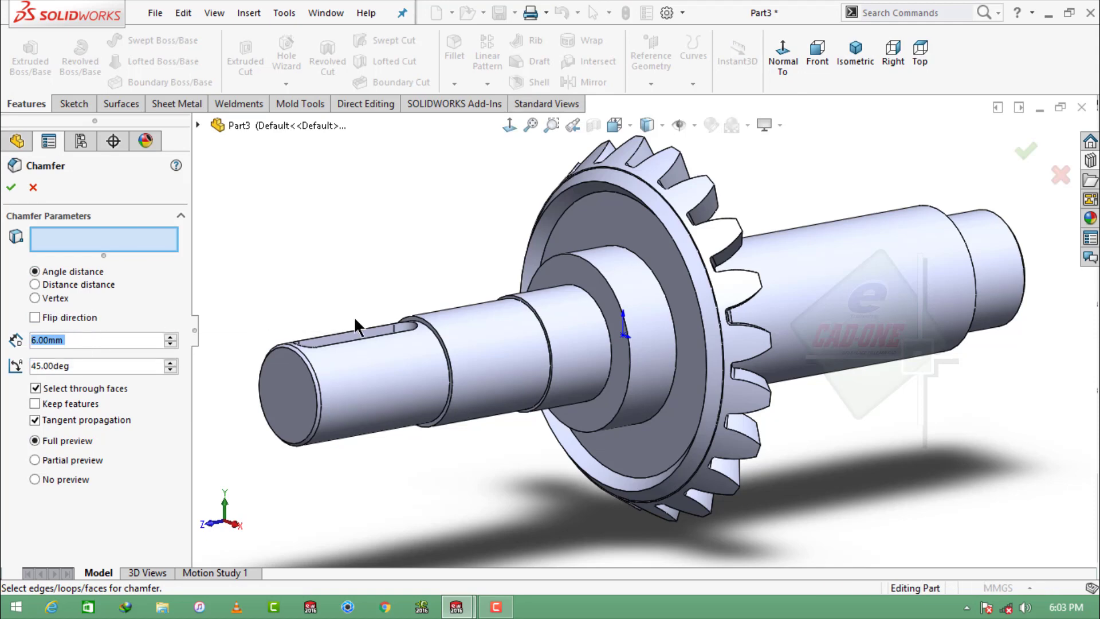
{"action": "left_click", "coordinate": [580, 263]}
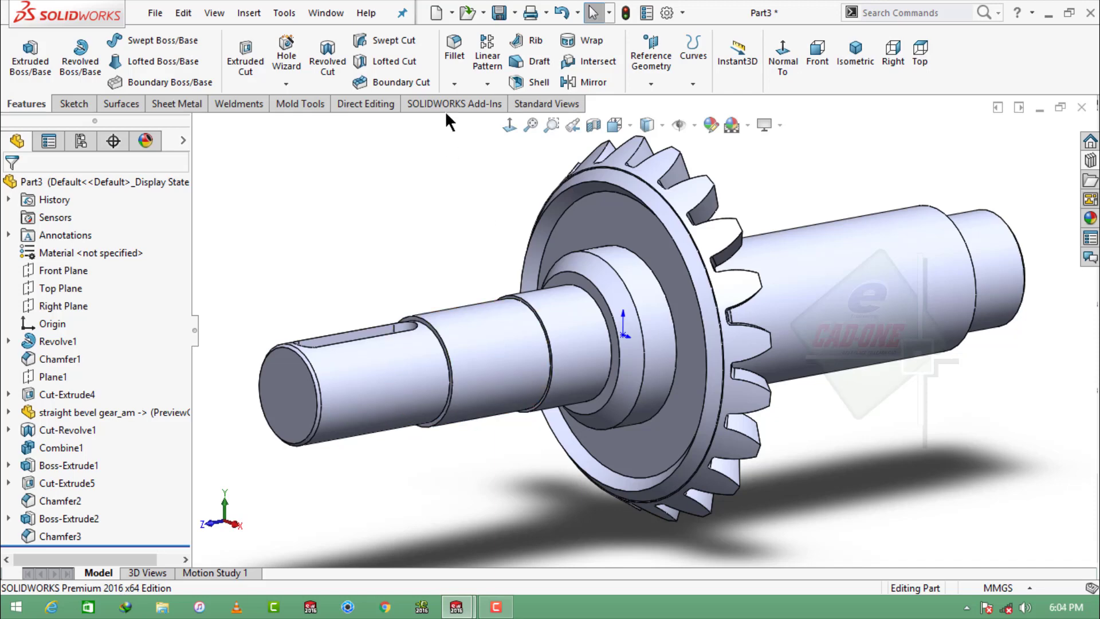
Step: Start a 1 mm × 45° chamfer and pick the first two shaft step edges
{"action": "left_click", "coordinate": [453, 84]}
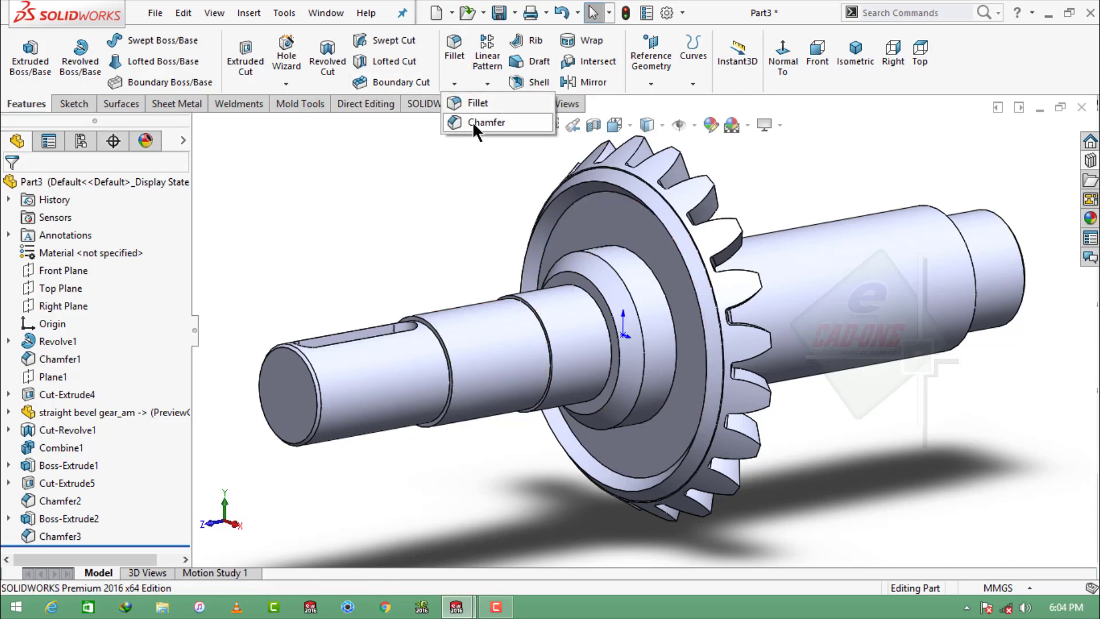
{"action": "left_click", "coordinate": [472, 121]}
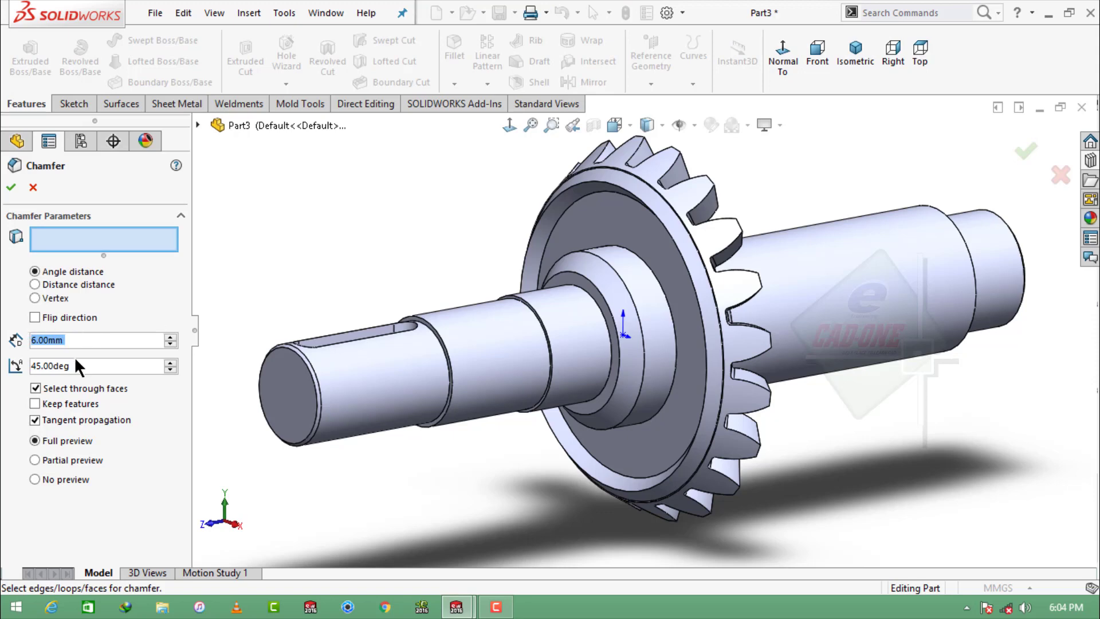
{"action": "type", "text": "1"}
{"action": "key", "text": "Return"}
{"action": "scroll", "coordinate": [481, 286], "scroll_direction": "down", "scroll_amount": 2}
{"action": "scroll", "coordinate": [507, 284], "scroll_direction": "down", "scroll_amount": 3}
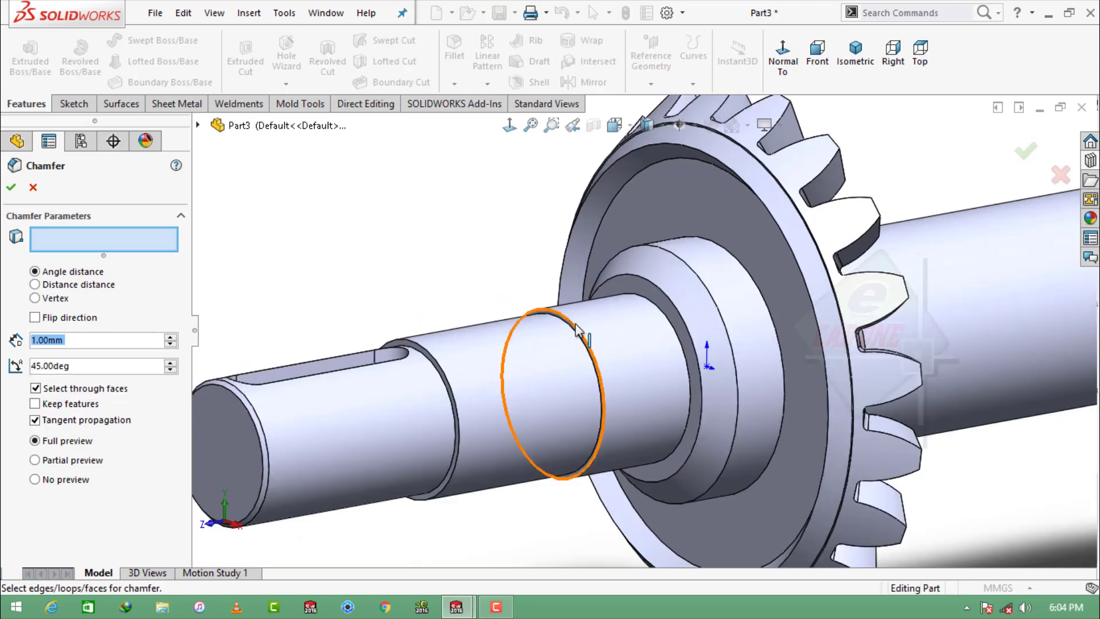
{"action": "left_click", "coordinate": [575, 329]}
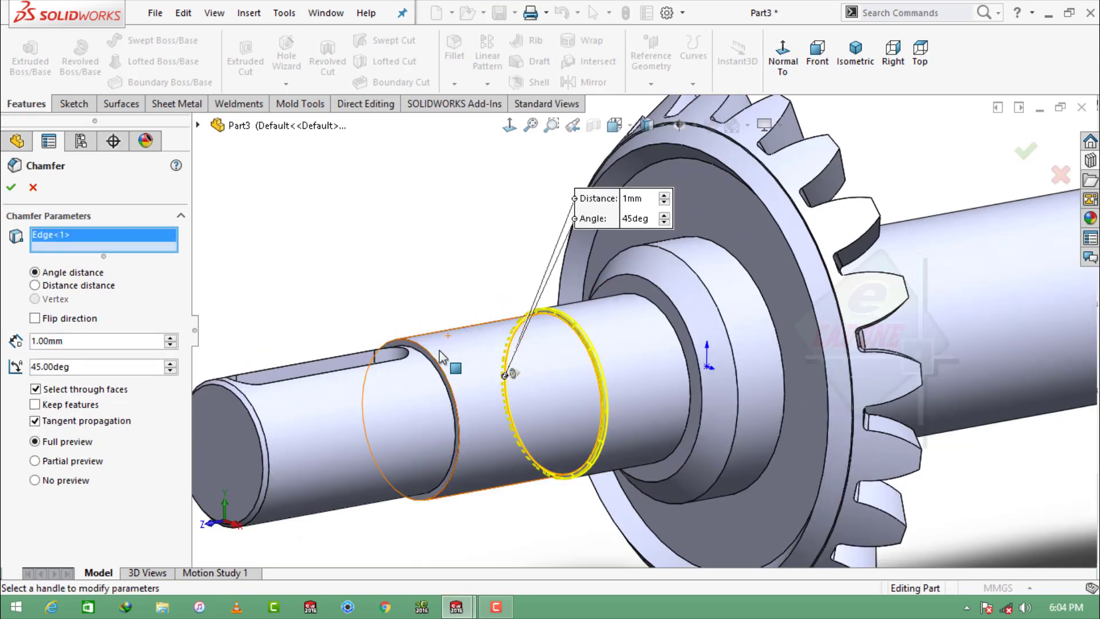
{"action": "left_click", "coordinate": [441, 369]}
Step: Add the far-end step edge and accept the 1 mm × 45° chamfer
{"action": "scroll", "coordinate": [441, 370], "scroll_direction": "up", "scroll_amount": 3}
{"action": "middle_click_drag", "start_coordinate": [441, 369], "coordinate": [985, 322]}
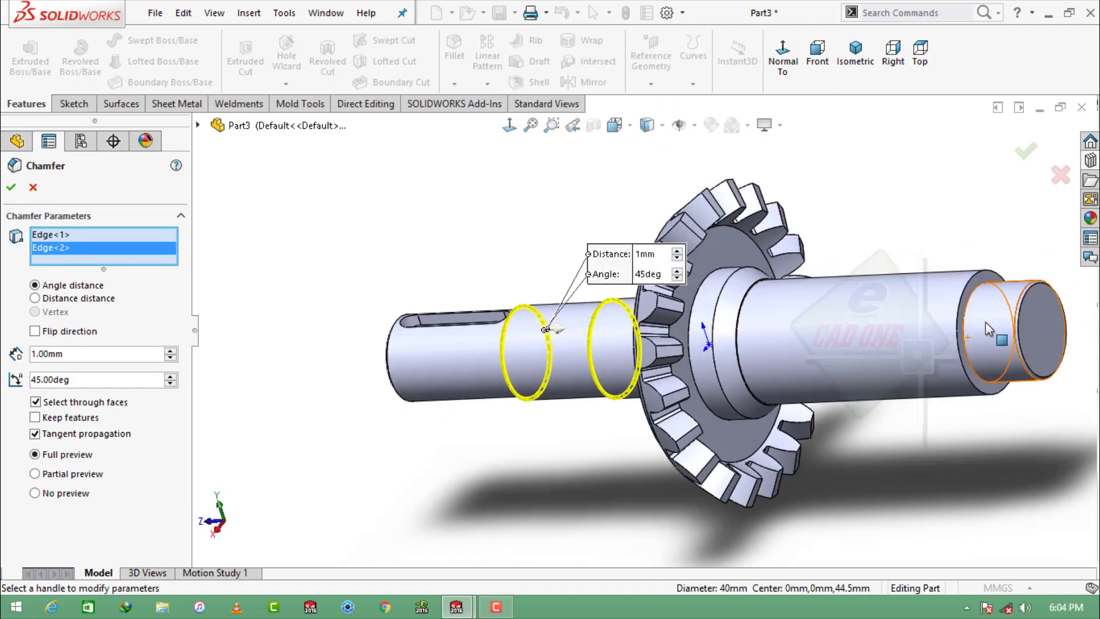
{"action": "scroll", "coordinate": [985, 322], "scroll_direction": "down", "scroll_amount": 5}
{"action": "left_click", "coordinate": [813, 273]}
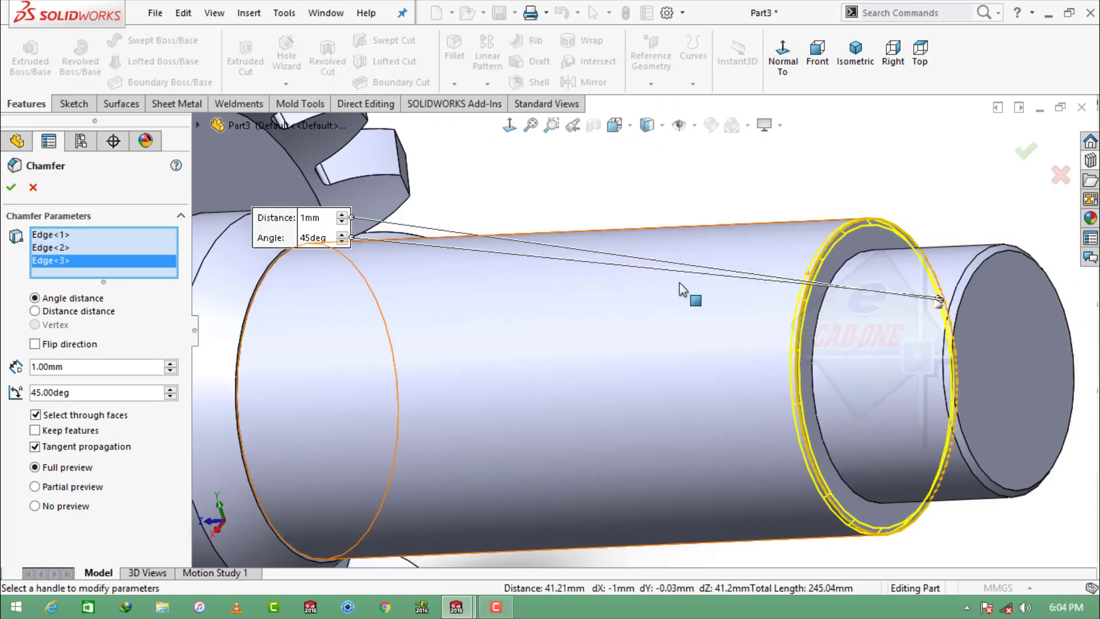
{"action": "left_click", "coordinate": [12, 187]}
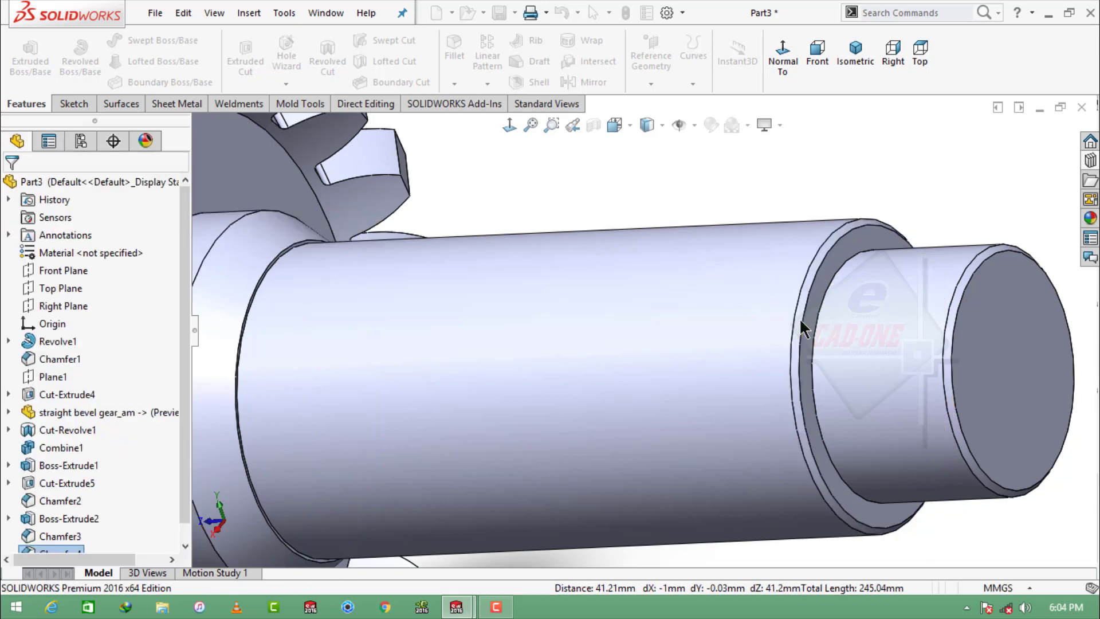
{"action": "scroll", "coordinate": [809, 346], "scroll_direction": "up", "scroll_amount": 5}
{"action": "scroll", "coordinate": [827, 392], "scroll_direction": "up", "scroll_amount": 2}
{"action": "scroll", "coordinate": [825, 393], "scroll_direction": "up", "scroll_amount": 2}
{"action": "middle_click_drag", "start_coordinate": [825, 392], "coordinate": [638, 417]}
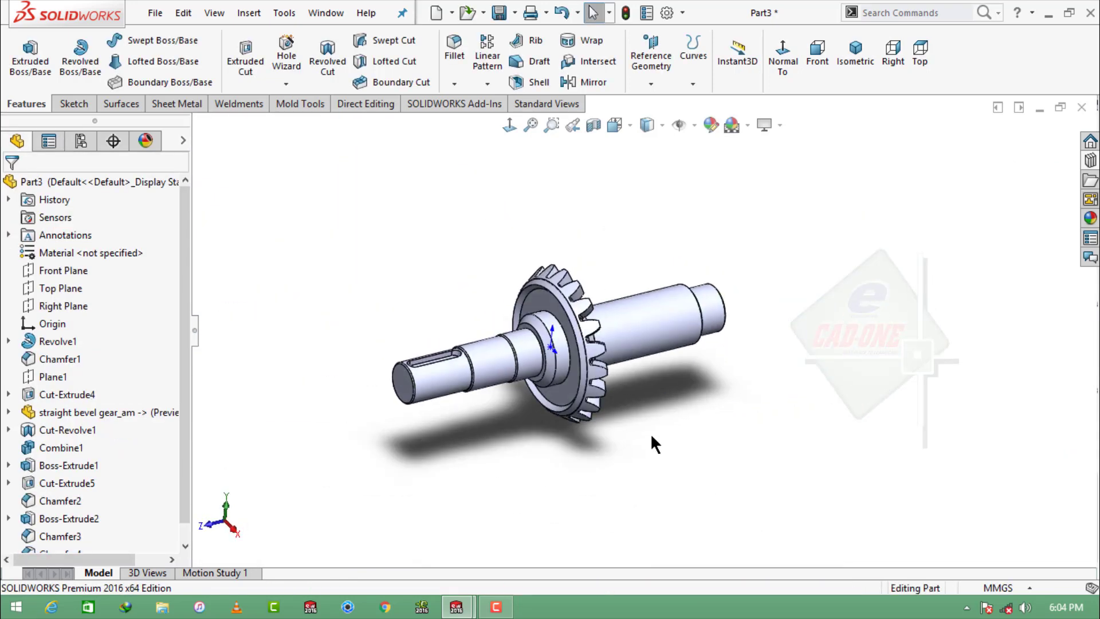
Step: Sketch on the keyed end face and convert its outline into a Ø33 construction circle
{"action": "scroll", "coordinate": [650, 433], "scroll_direction": "down", "scroll_amount": 8}
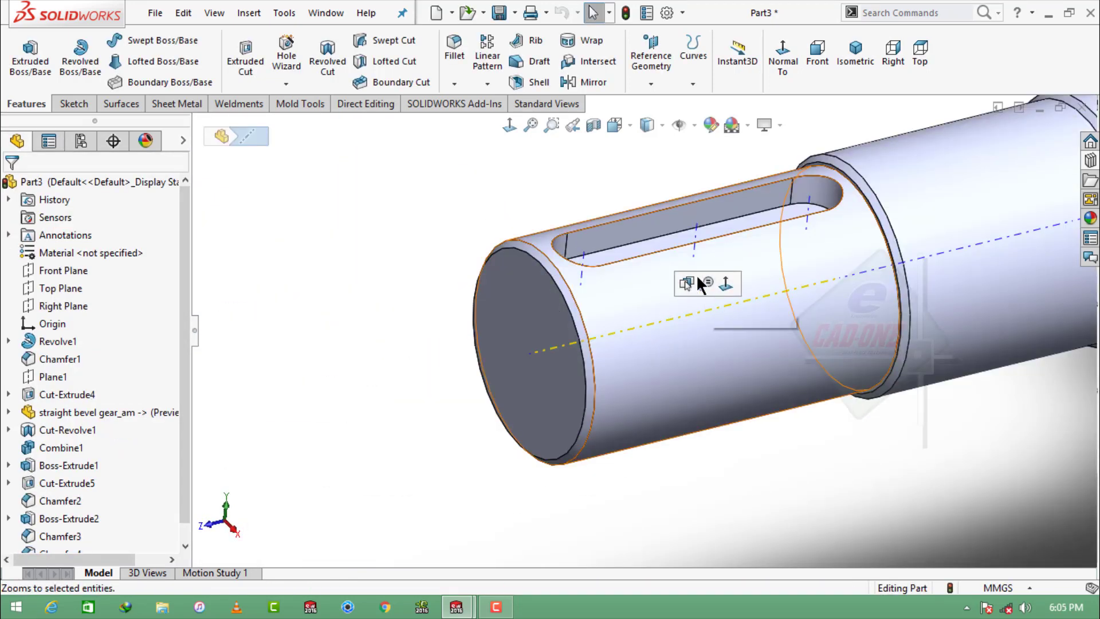
{"action": "left_click", "coordinate": [677, 124]}
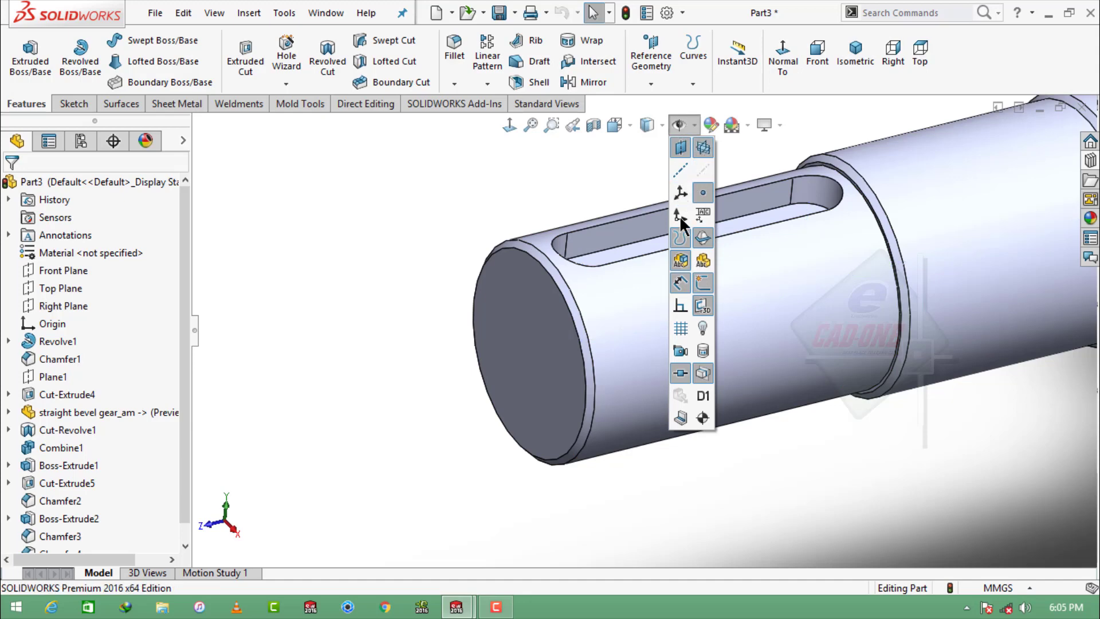
{"action": "left_click", "coordinate": [530, 290]}
{"action": "left_click", "coordinate": [600, 245]}
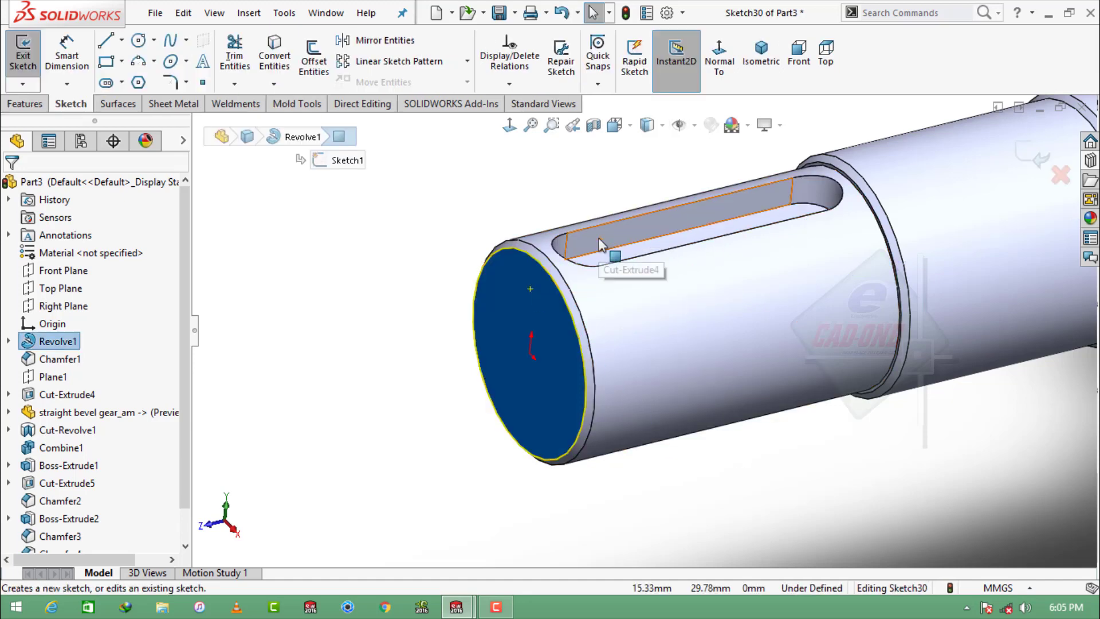
{"action": "left_click", "coordinate": [275, 58]}
{"action": "left_click", "coordinate": [492, 253]}
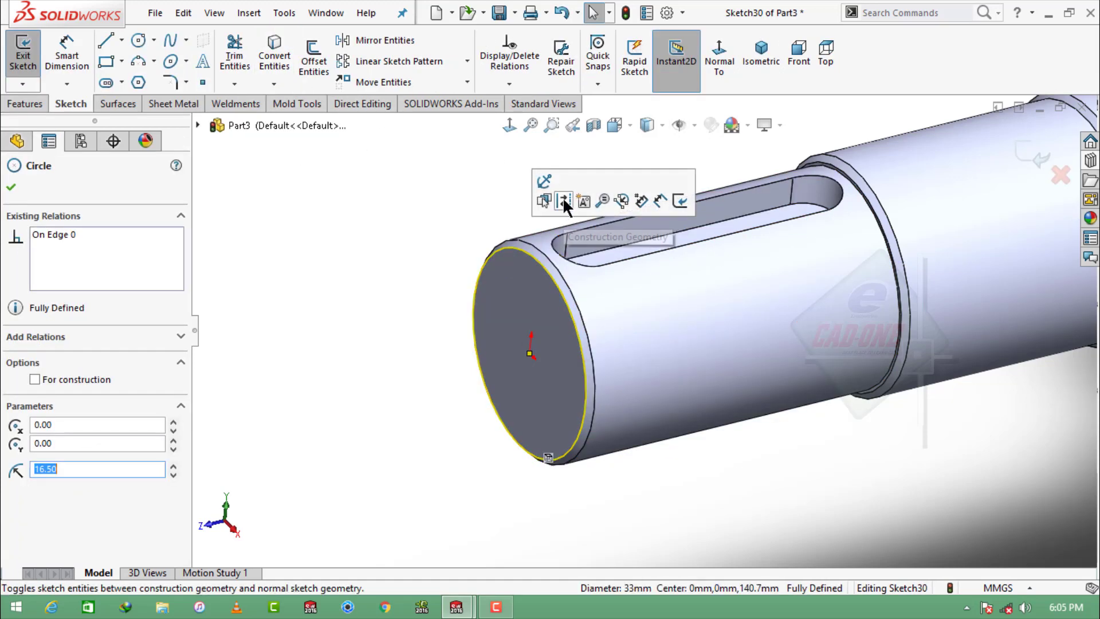
{"action": "left_click", "coordinate": [419, 218]}
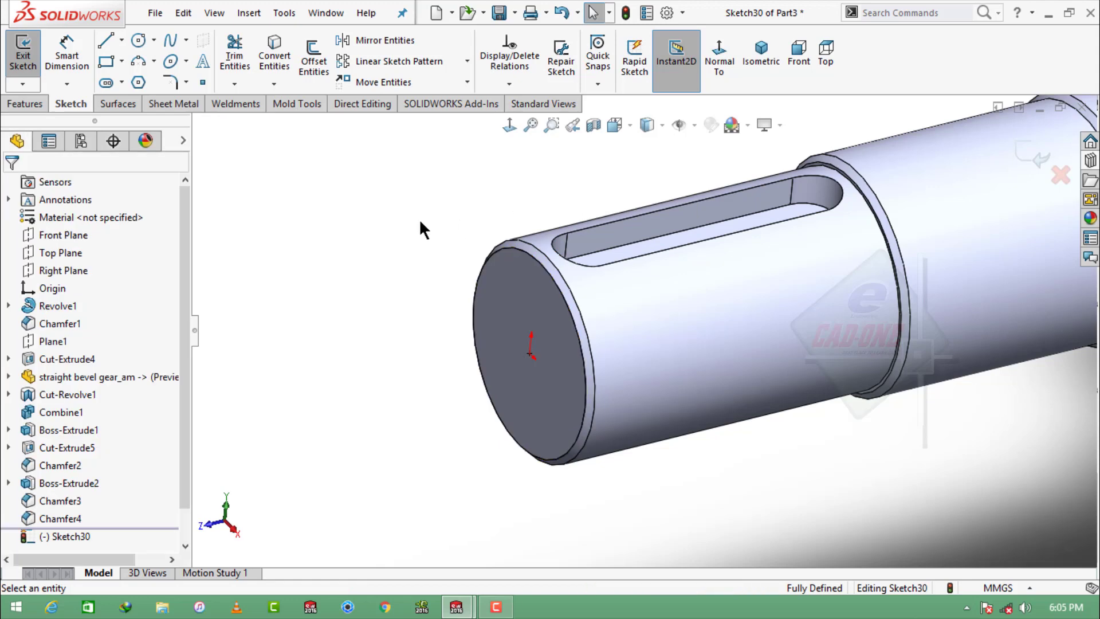
Step: Place a centre point on the end face and leave the sketch
{"action": "scroll", "coordinate": [74, 97], "scroll_direction": "up", "scroll_amount": 1}
{"action": "left_click", "coordinate": [74, 103]}
{"action": "scroll", "coordinate": [178, 438], "scroll_direction": "up", "scroll_amount": 1}
{"action": "scroll", "coordinate": [78, 534], "scroll_direction": "down", "scroll_amount": 1}
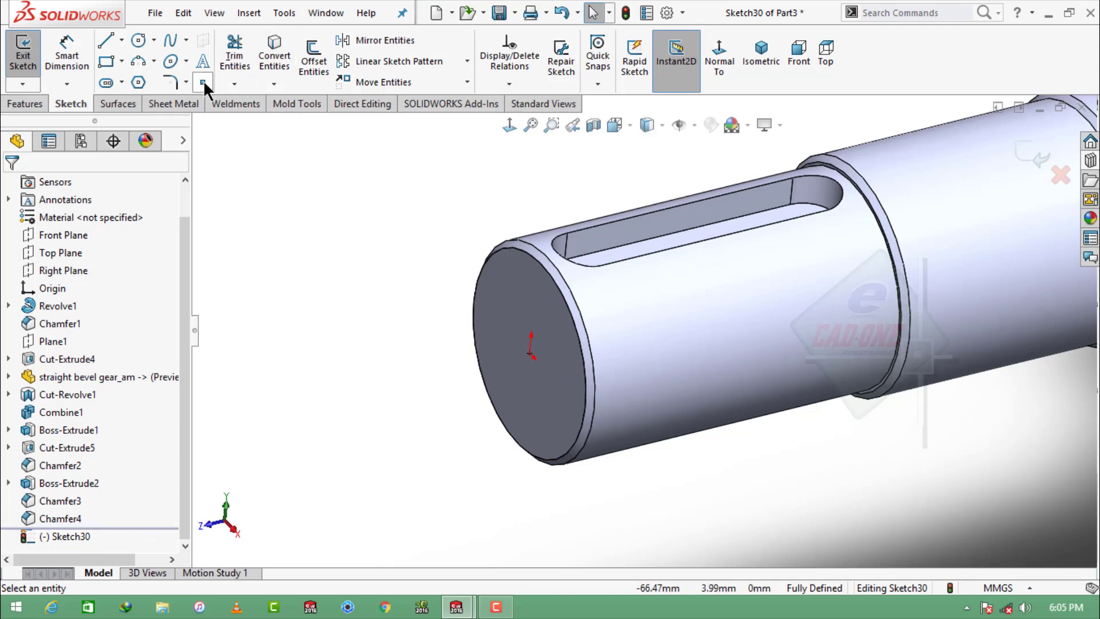
{"action": "left_click", "coordinate": [529, 353]}
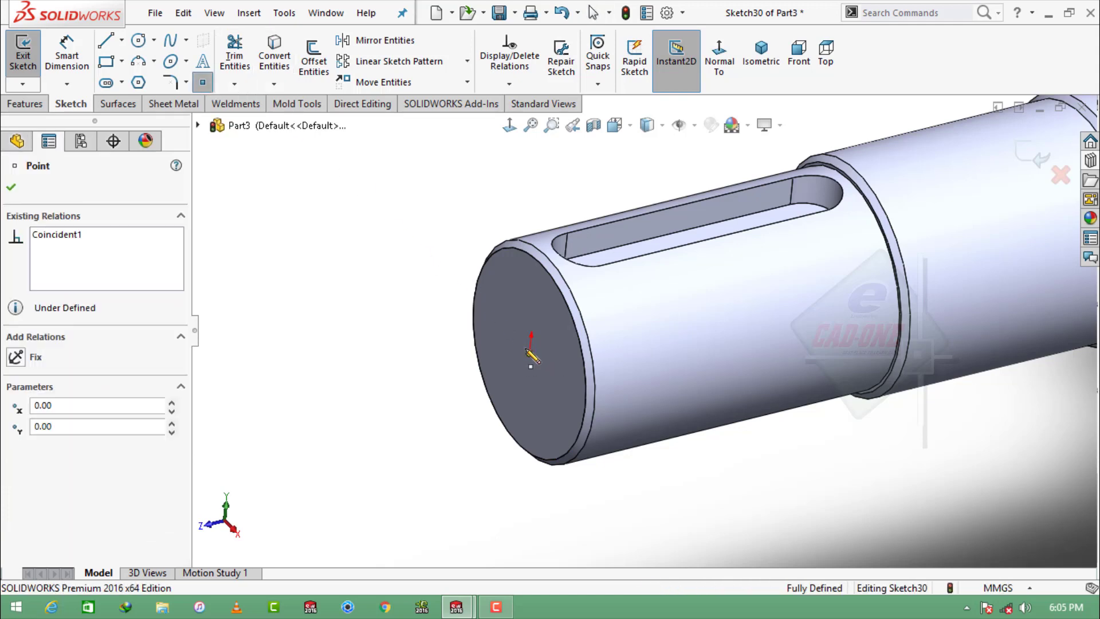
{"action": "key", "text": "Escape"}
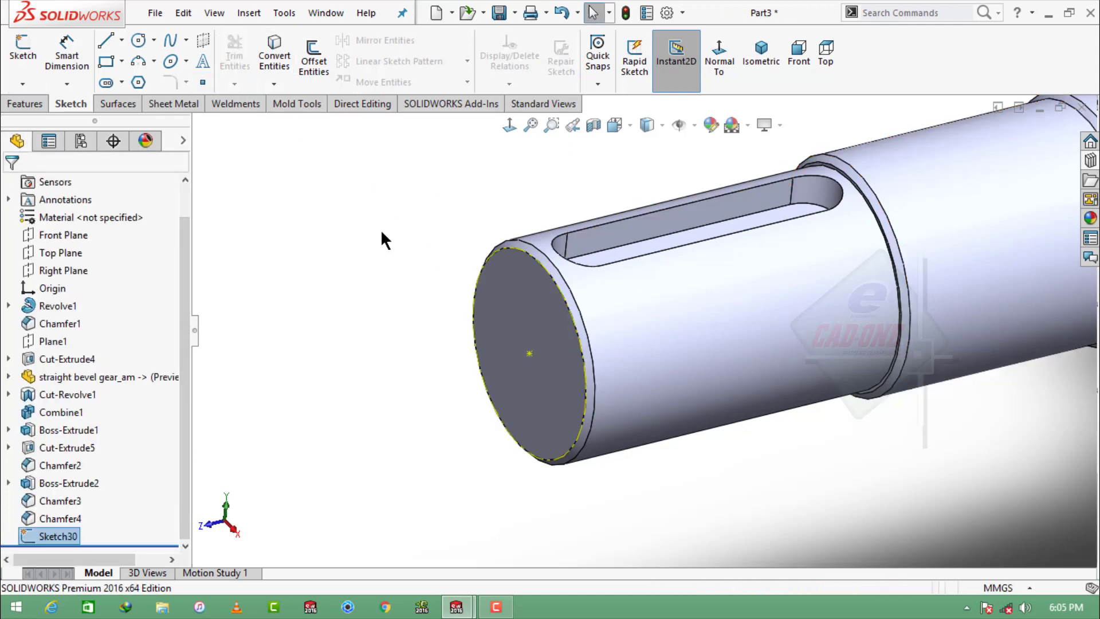
{"action": "left_click", "coordinate": [24, 107]}
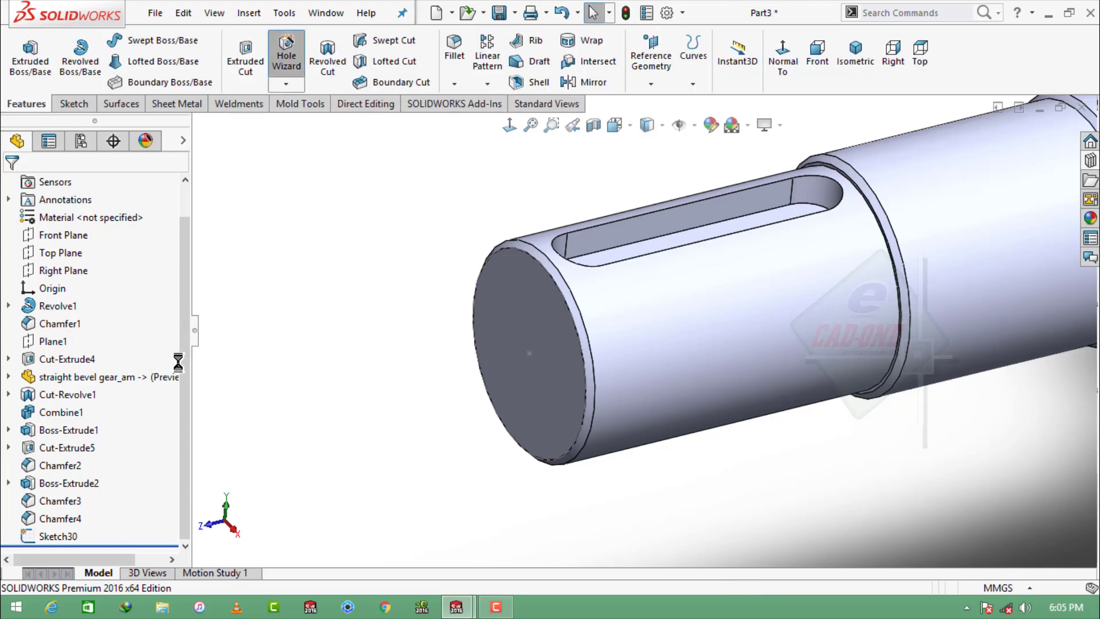
Step: Place an ISO M10 blind tapped hole at the centre of the keyed end face
{"action": "mouse_move", "coordinate": [180, 290]}
{"action": "left_mouse_down"}
{"action": "mouse_move", "coordinate": [190, 459]}
{"action": "mouse_move", "coordinate": [198, 275]}
{"action": "mouse_move", "coordinate": [197, 375]}
{"action": "left_mouse_up"}
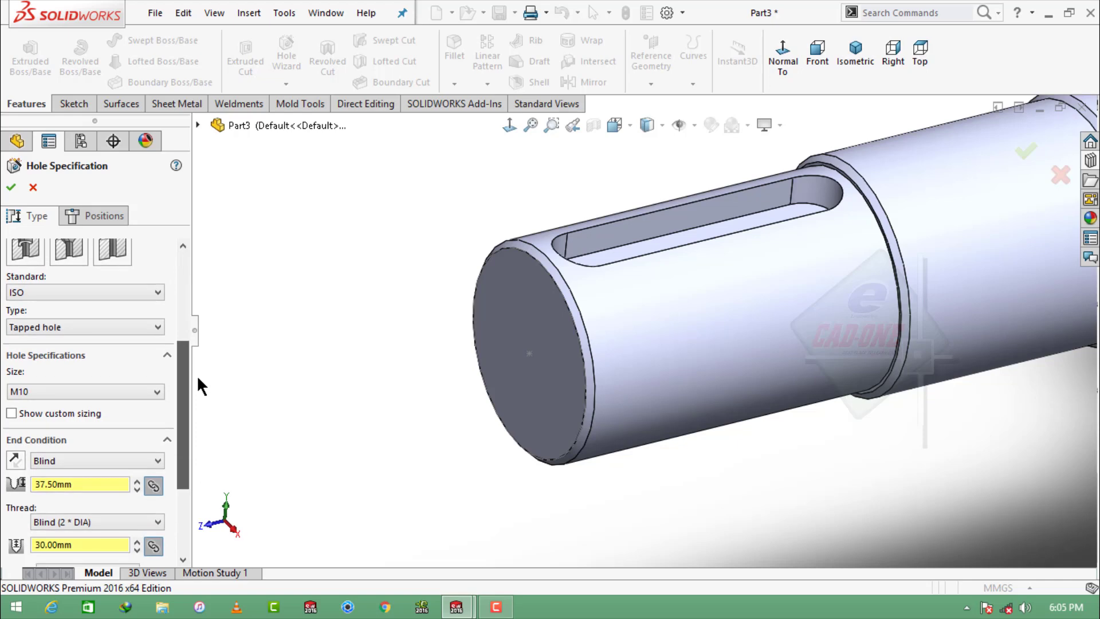
{"action": "left_click", "coordinate": [96, 215]}
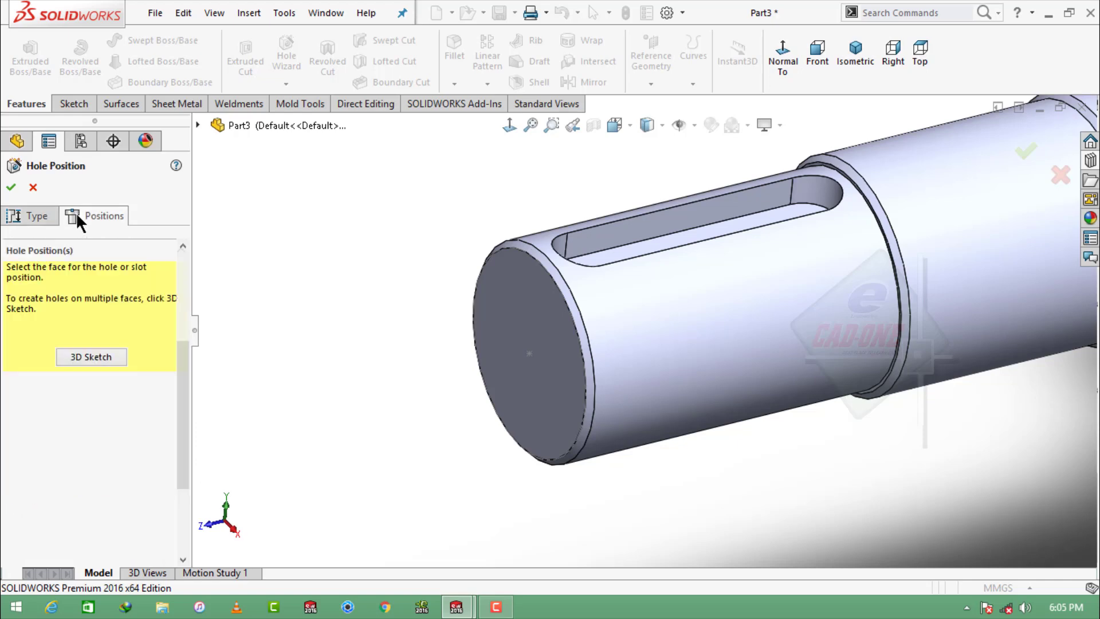
{"action": "left_click", "coordinate": [94, 356]}
{"action": "left_click", "coordinate": [529, 354]}
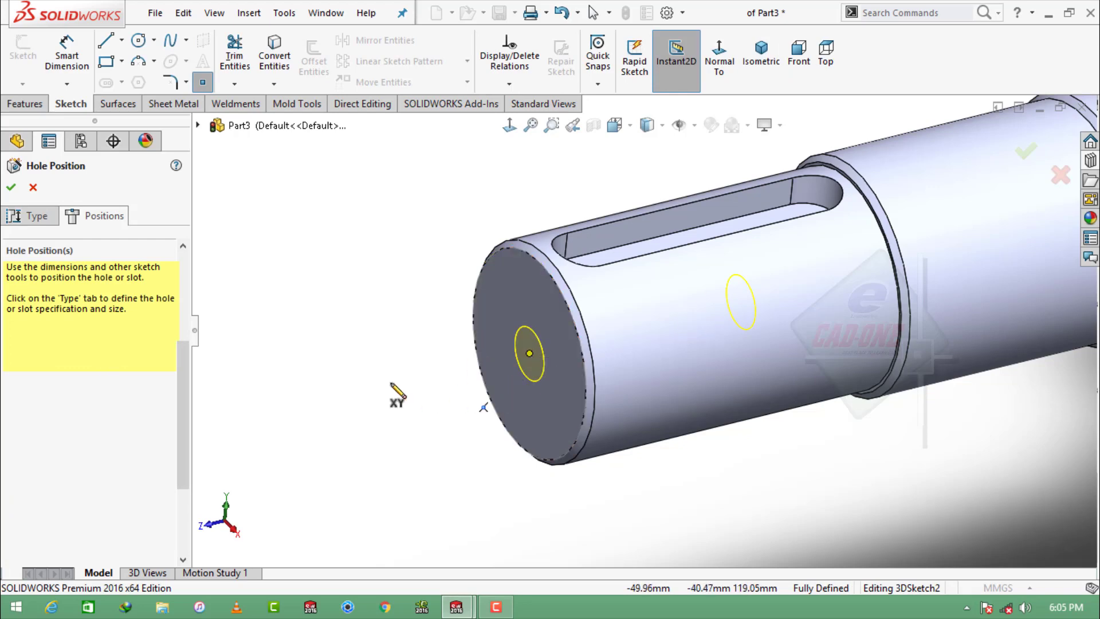
{"action": "left_click", "coordinate": [11, 187]}
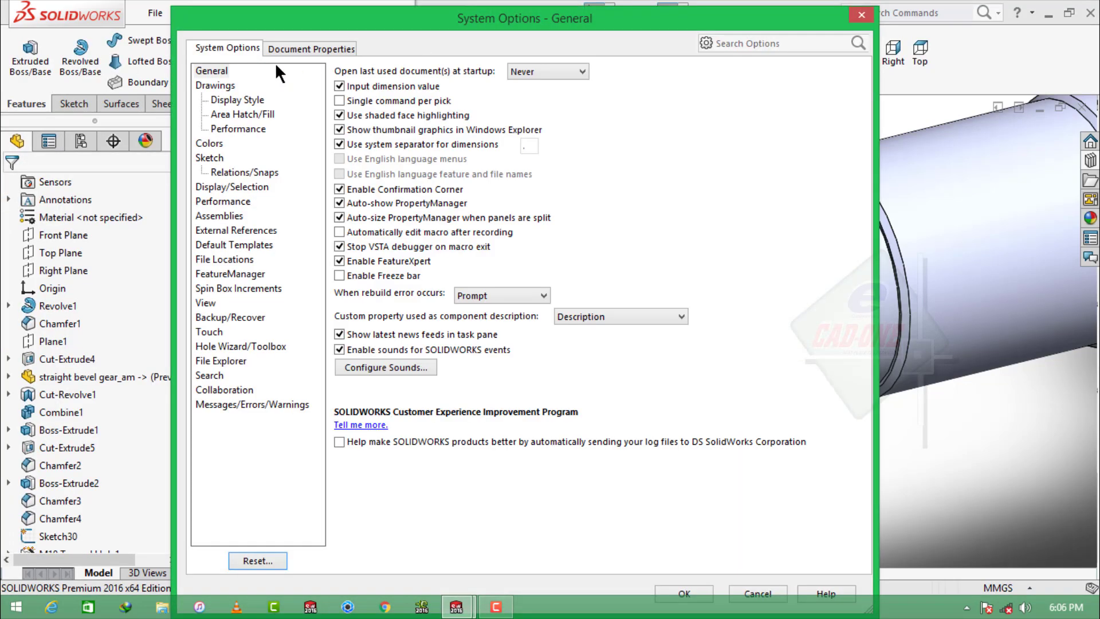
Step: Enable shaded cosmetic threads in the Detailing document properties and zoom to fit the shaft
{"action": "left_click", "coordinate": [313, 48]}
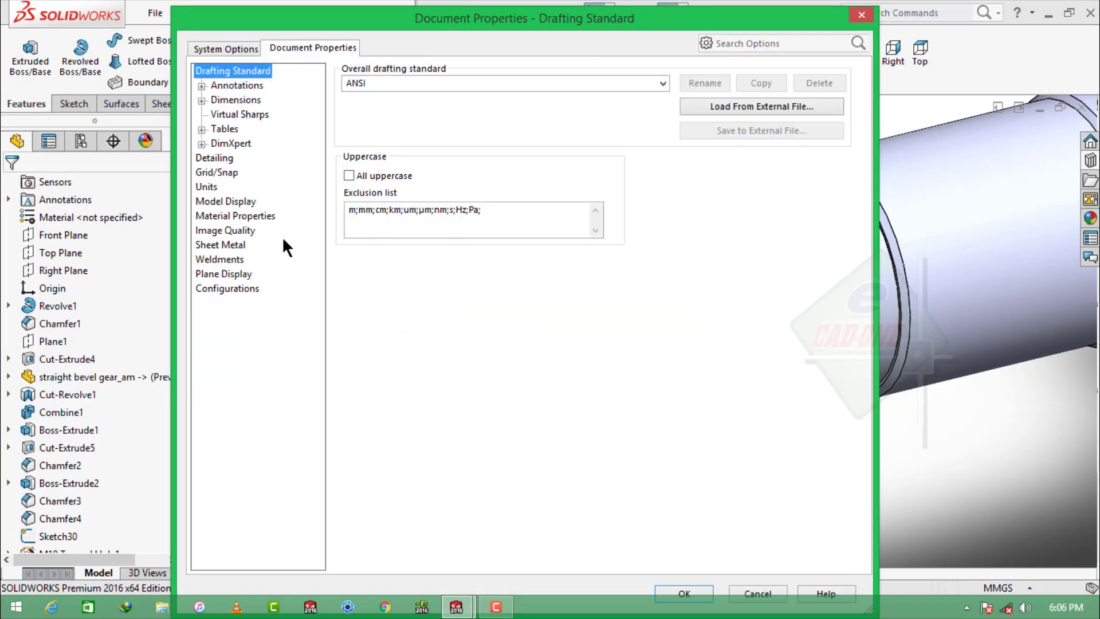
{"action": "left_click", "coordinate": [226, 231]}
{"action": "left_click", "coordinate": [215, 161]}
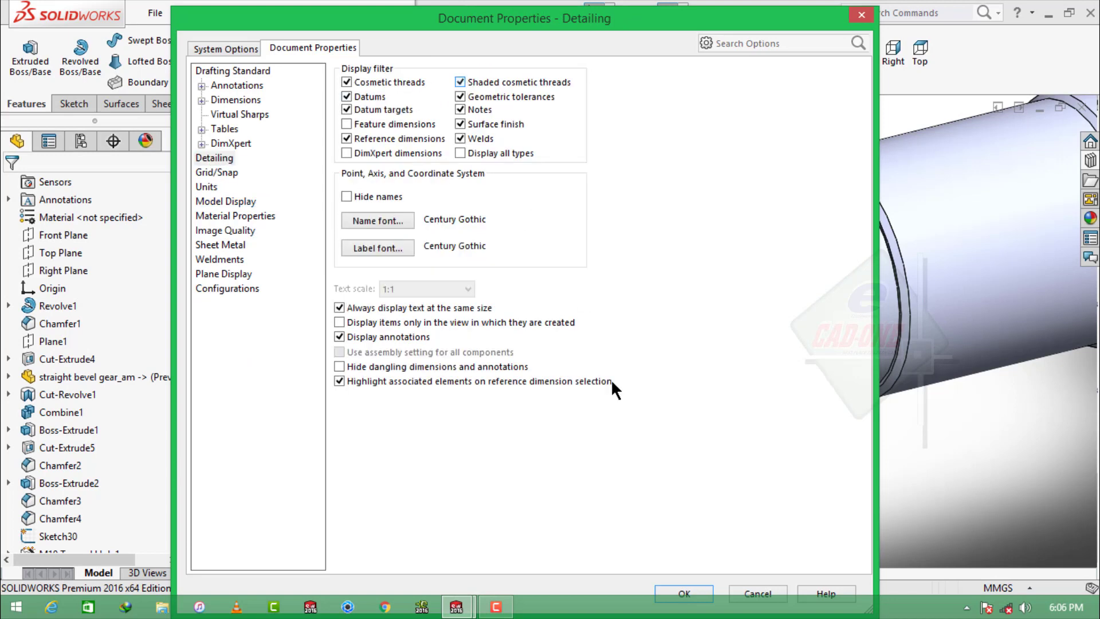
{"action": "left_click", "coordinate": [684, 593]}
{"action": "key", "text": "f"}
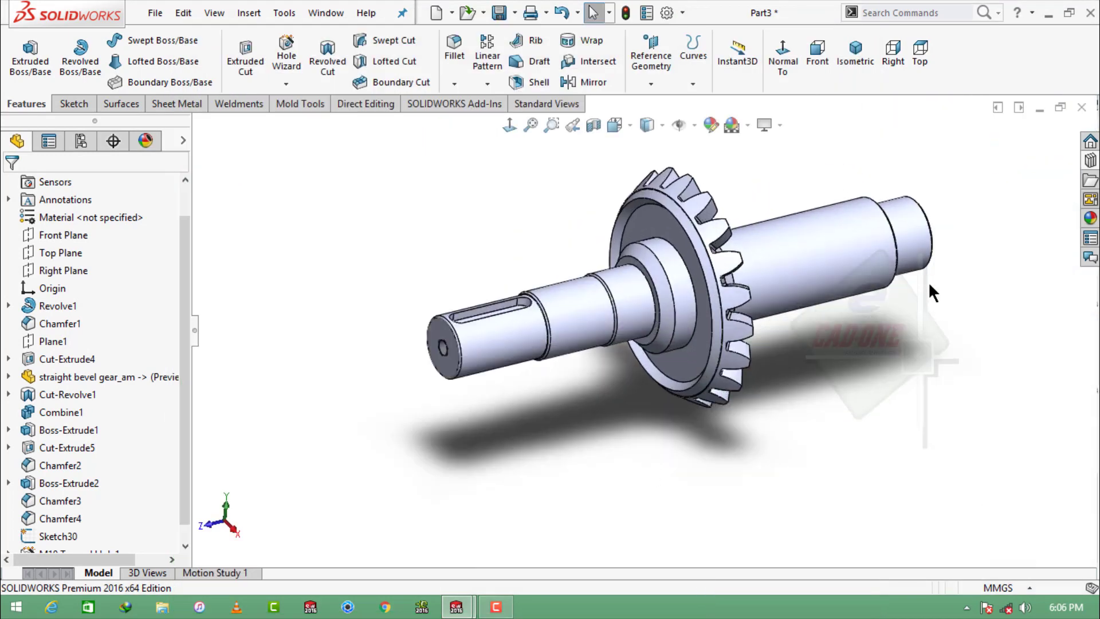
Step: Sketch a centerline along the shaft axis at the shaft end on the Right Plane
{"action": "left_click", "coordinate": [70, 274]}
{"action": "left_click", "coordinate": [80, 246]}
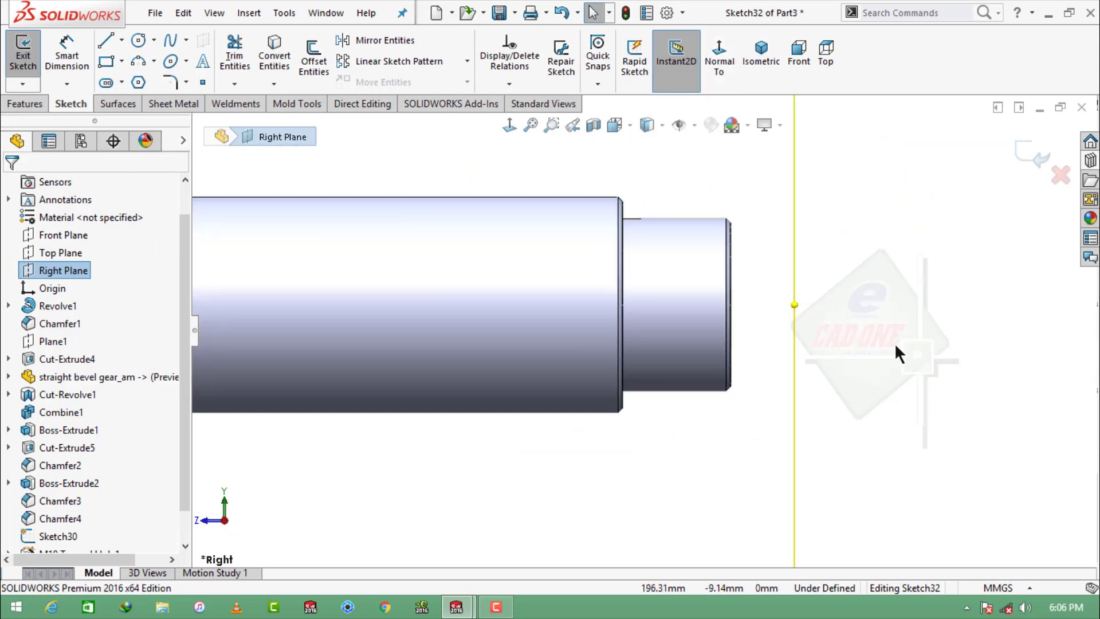
{"action": "left_click", "coordinate": [121, 40]}
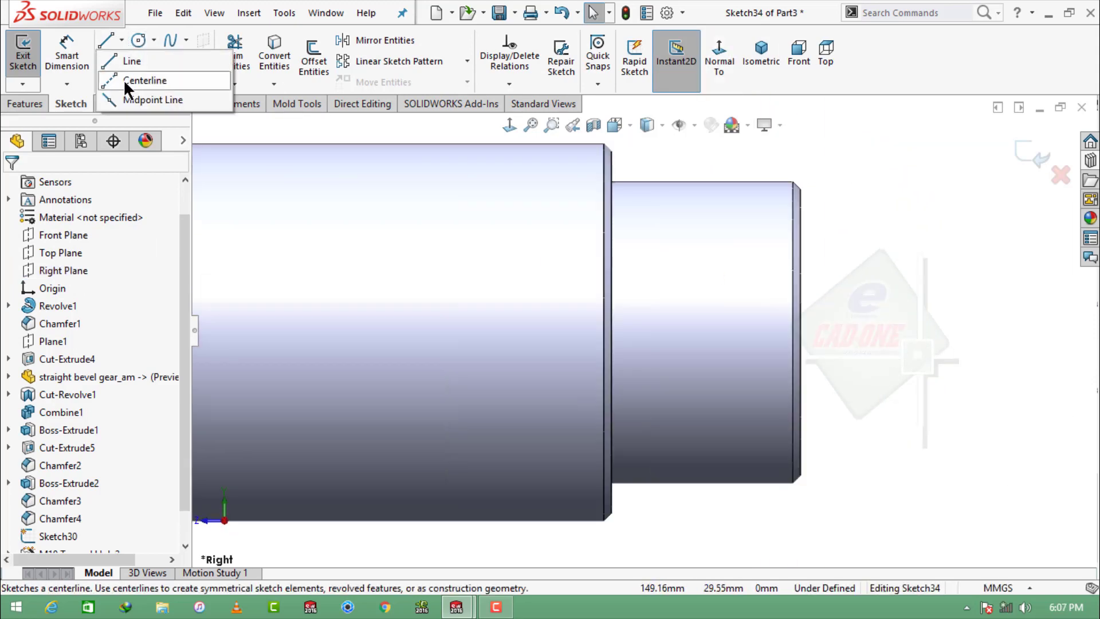
{"action": "left_click", "coordinate": [132, 79]}
{"action": "left_click", "coordinate": [800, 332]}
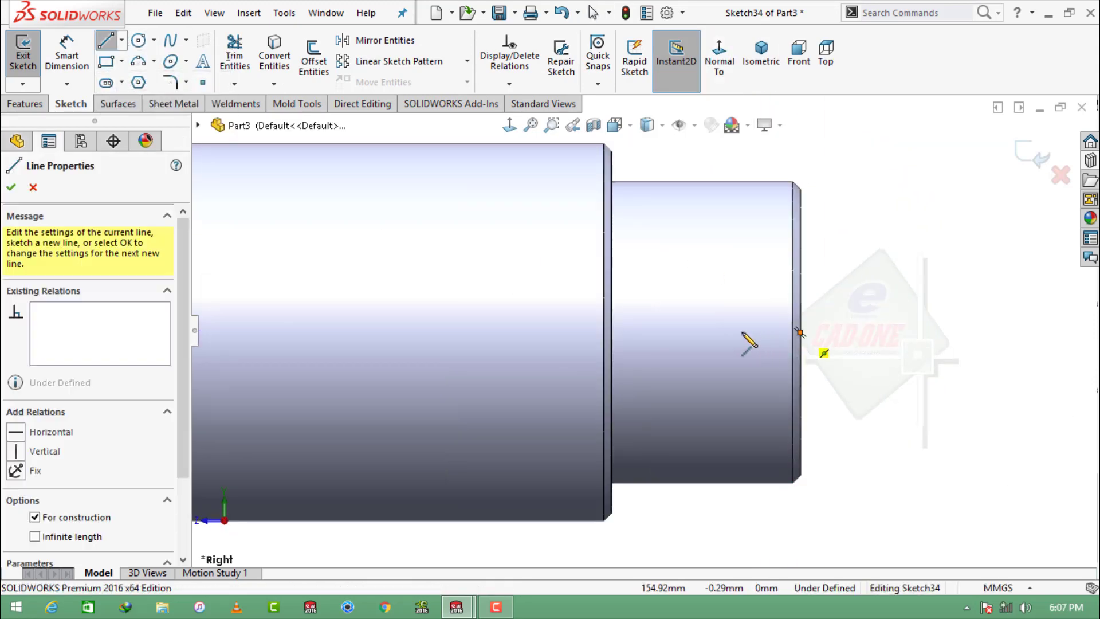
{"action": "left_click", "coordinate": [695, 332]}
{"action": "key", "text": "Escape"}
Step: Draw the vertical, slanted and horizontal lines of the end-cut profile
{"action": "left_click", "coordinate": [105, 45]}
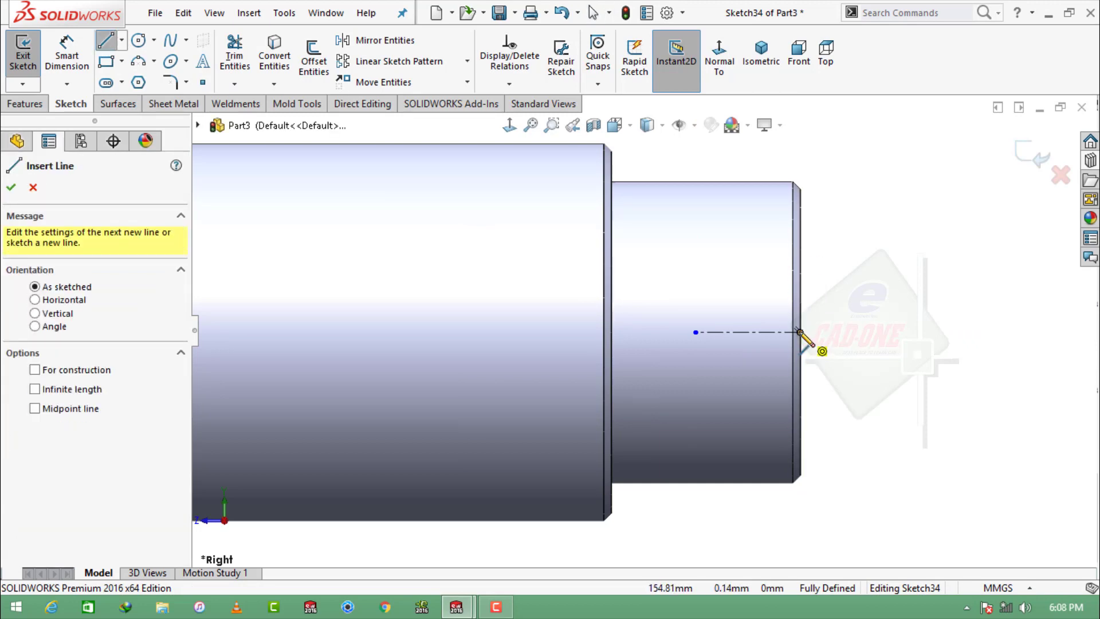
{"action": "left_click", "coordinate": [800, 332]}
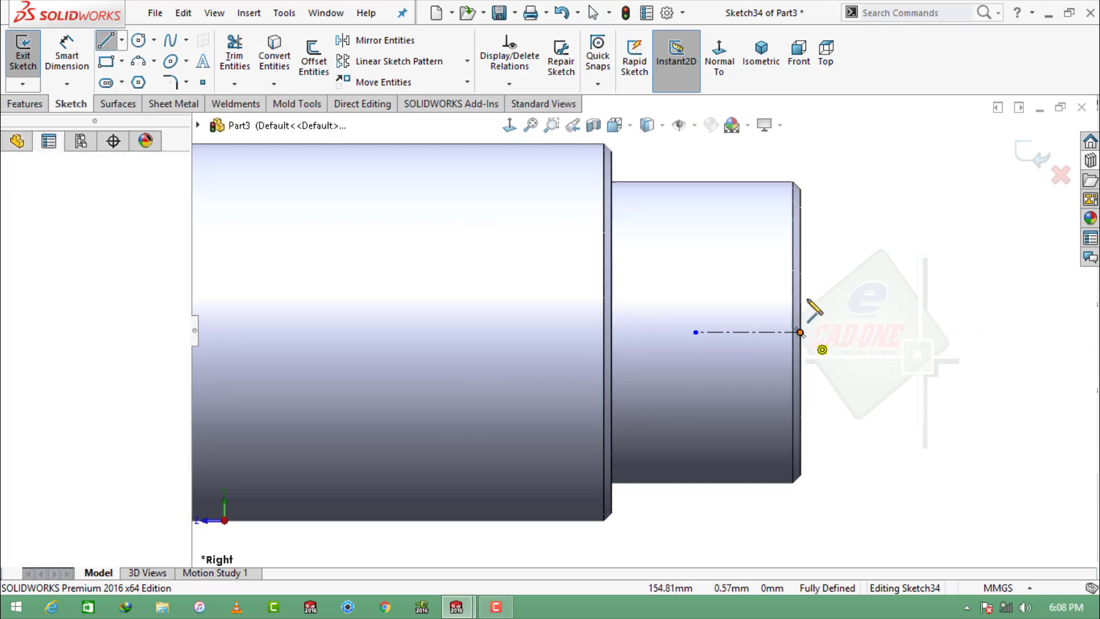
{"action": "left_click", "coordinate": [800, 270]}
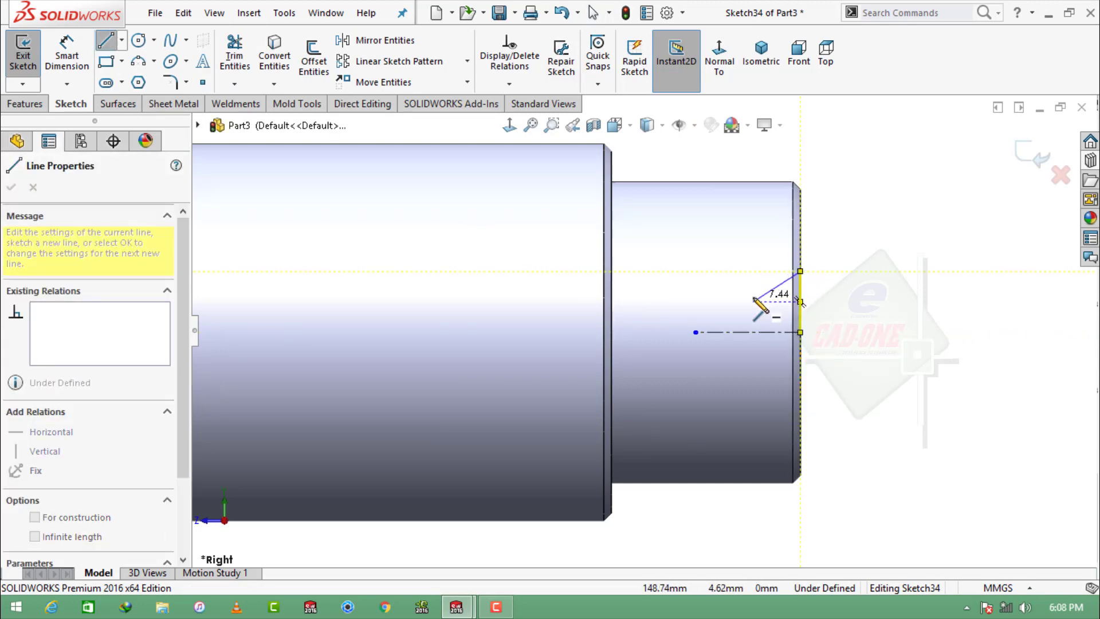
{"action": "left_click", "coordinate": [752, 301]}
{"action": "left_click", "coordinate": [717, 301]}
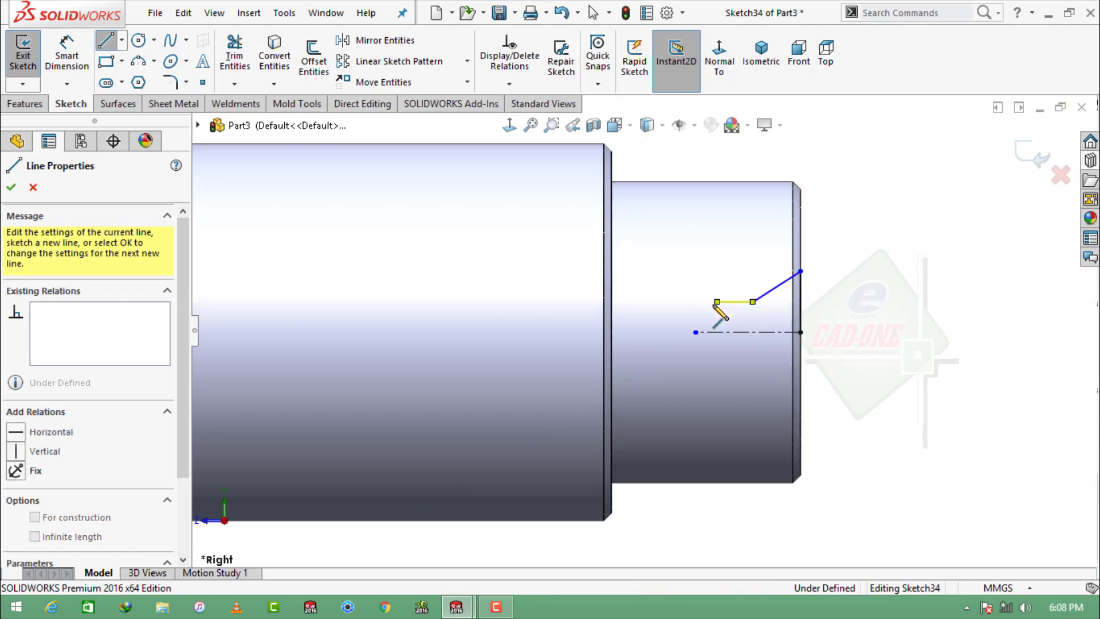
{"action": "left_click", "coordinate": [695, 332]}
{"action": "key", "text": "Escape"}
Step: Dimension the profile with 5.30 height, 2.50 offset and a 45° angle
{"action": "key", "text": "d"}
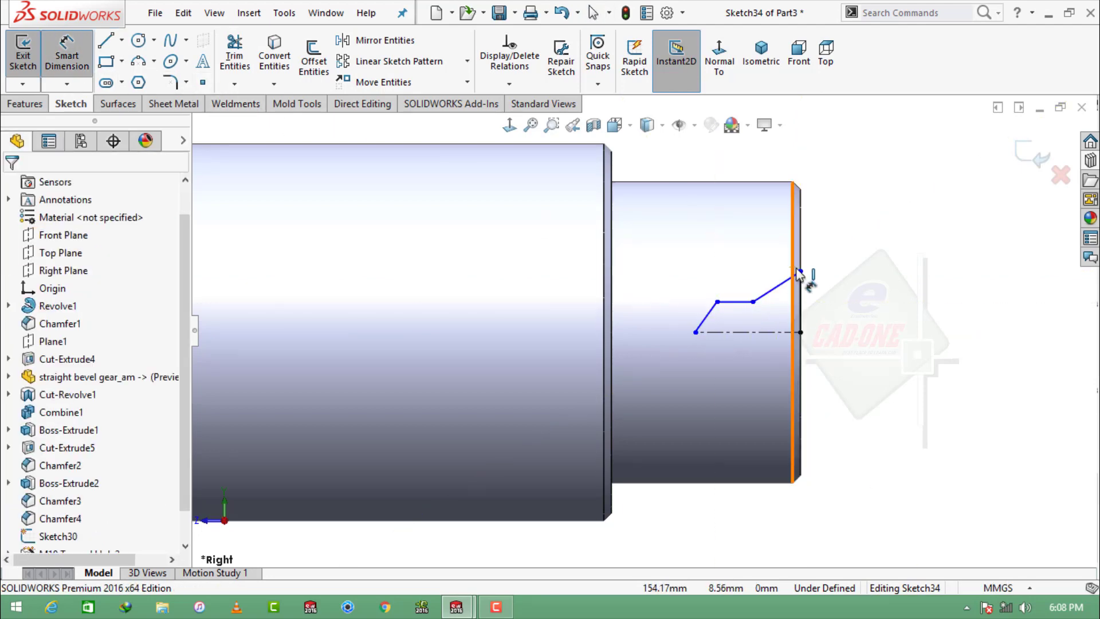
{"action": "left_click", "coordinate": [800, 270]}
{"action": "left_click", "coordinate": [800, 331]}
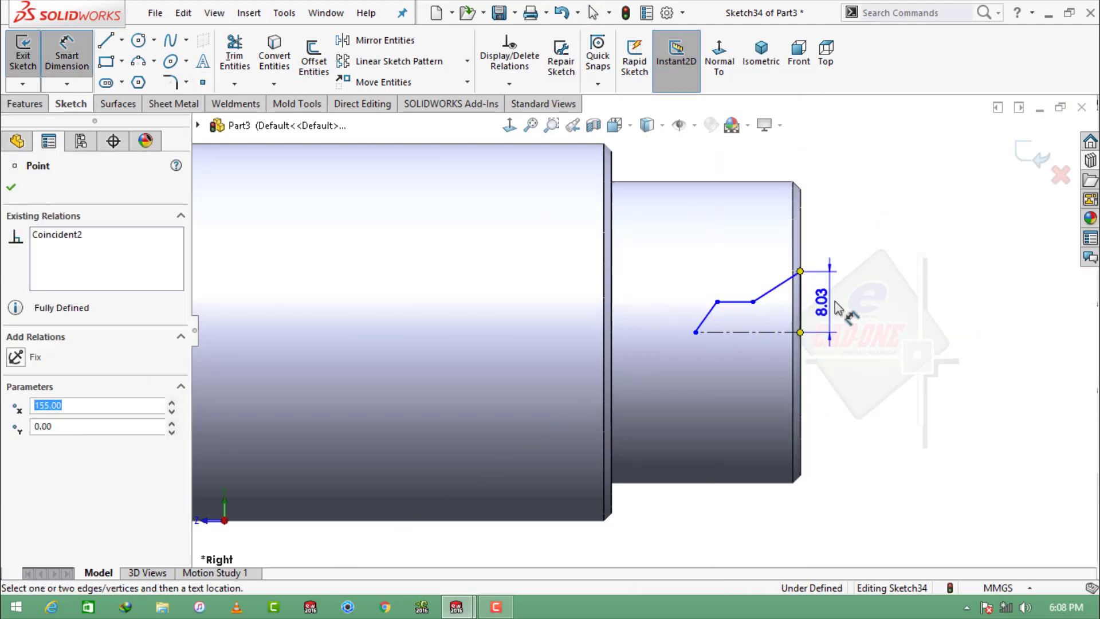
{"action": "left_click", "coordinate": [931, 350]}
{"action": "key", "text": "Escape"}
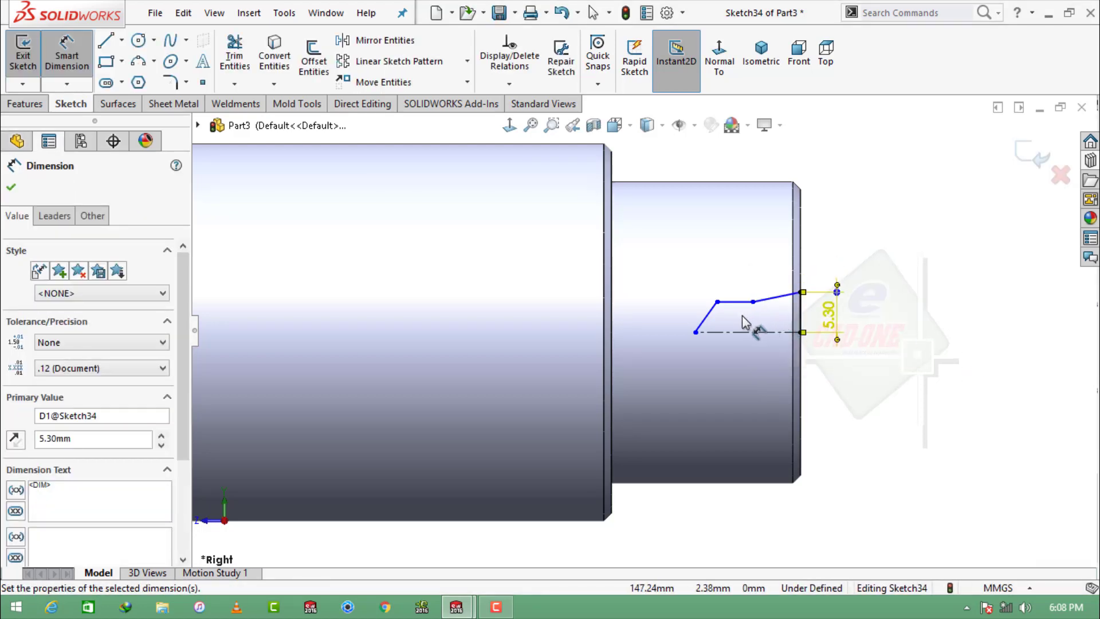
{"action": "left_click", "coordinate": [753, 302]}
{"action": "left_click", "coordinate": [768, 332]}
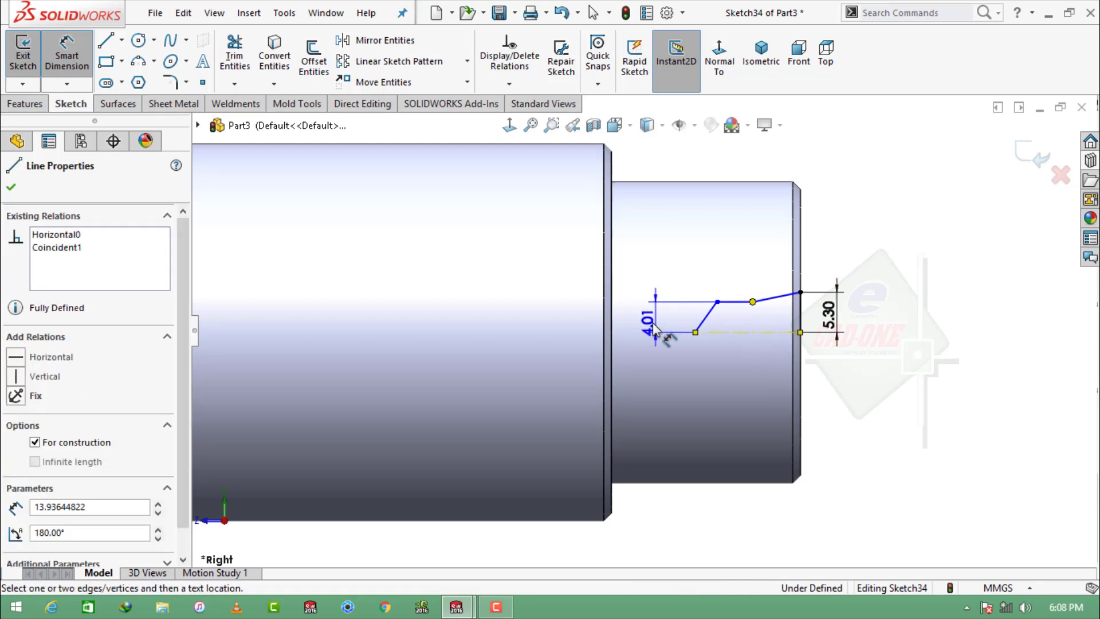
{"action": "left_click", "coordinate": [654, 322]}
{"action": "type", "text": "2.5"}
{"action": "key", "text": "Return"}
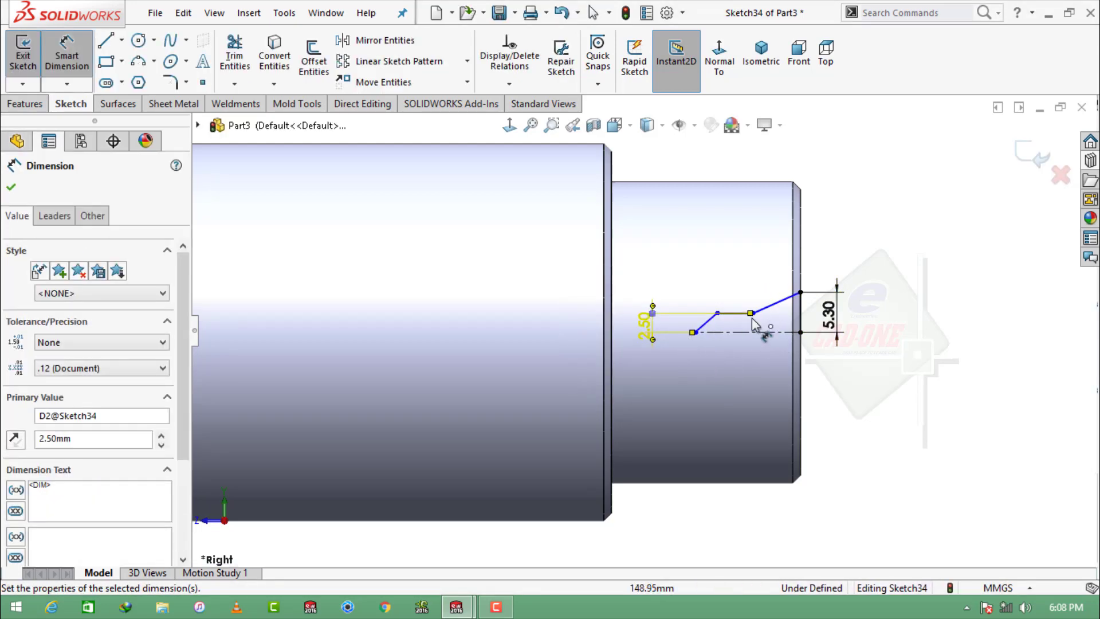
{"action": "scroll", "coordinate": [791, 338], "scroll_direction": "down", "scroll_amount": 2}
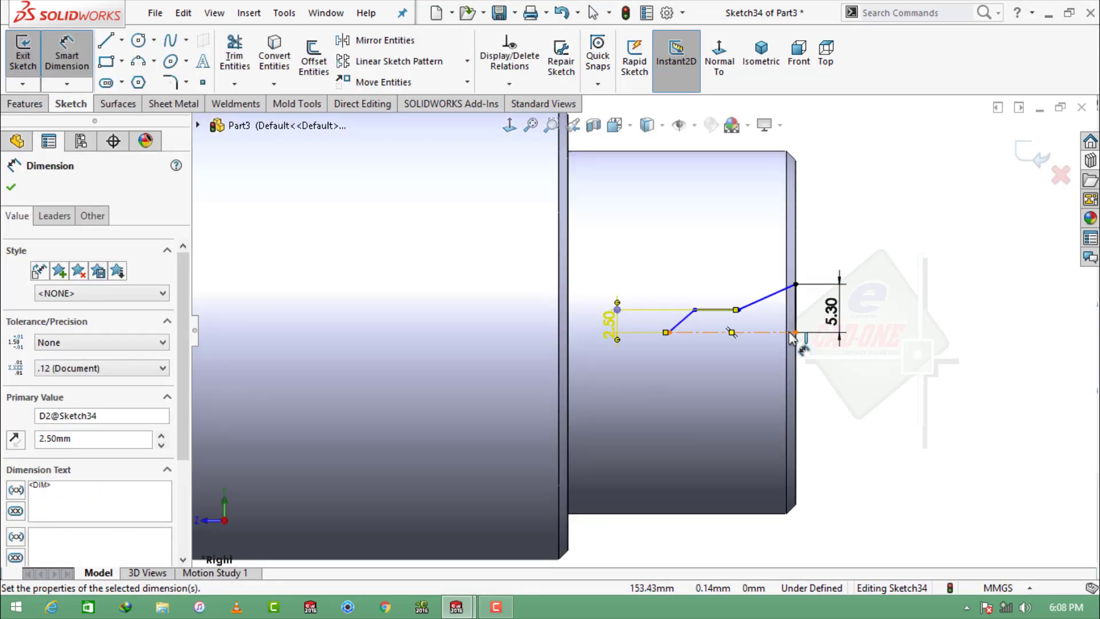
{"action": "left_click", "coordinate": [683, 322]}
{"action": "left_click", "coordinate": [813, 253]}
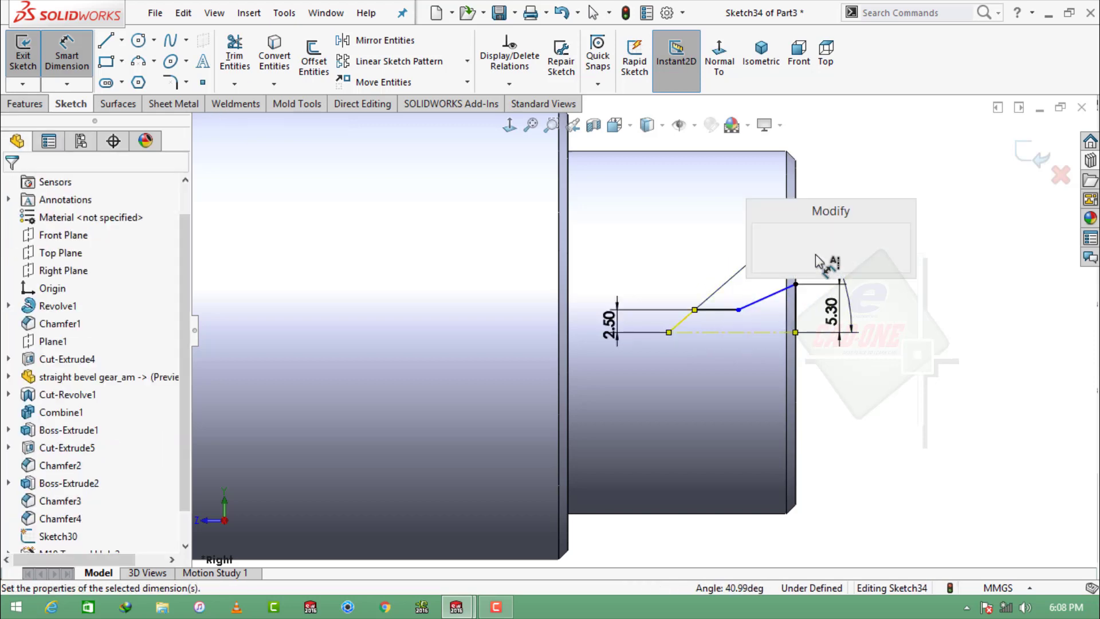
{"action": "type", "text": "45"}
{"action": "key", "text": "Return"}
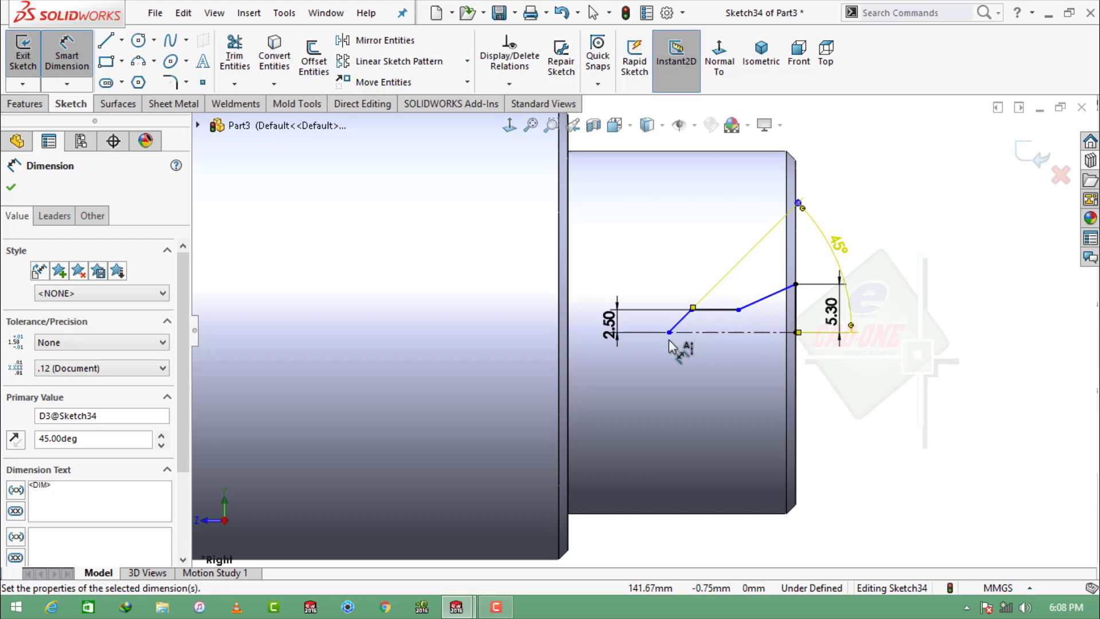
Step: Add the 6.30 length and 4.90 horizontal distance to fully define the sketch
{"action": "left_click", "coordinate": [668, 334]}
{"action": "left_click", "coordinate": [738, 310]}
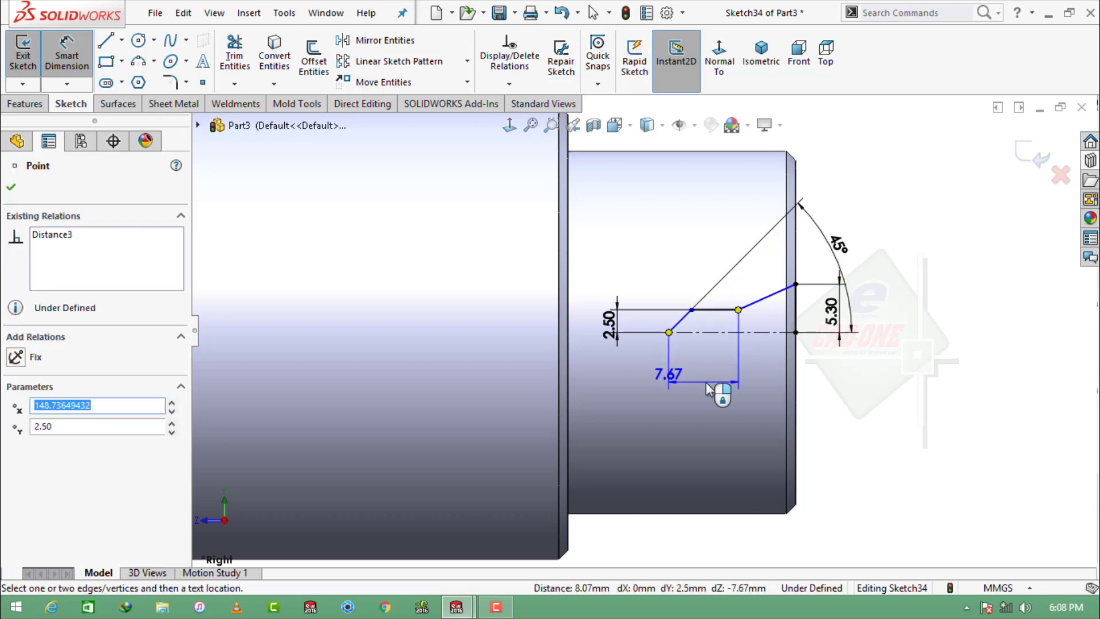
{"action": "left_click", "coordinate": [705, 387]}
{"action": "type", "text": "6.3"}
{"action": "key", "text": "Return"}
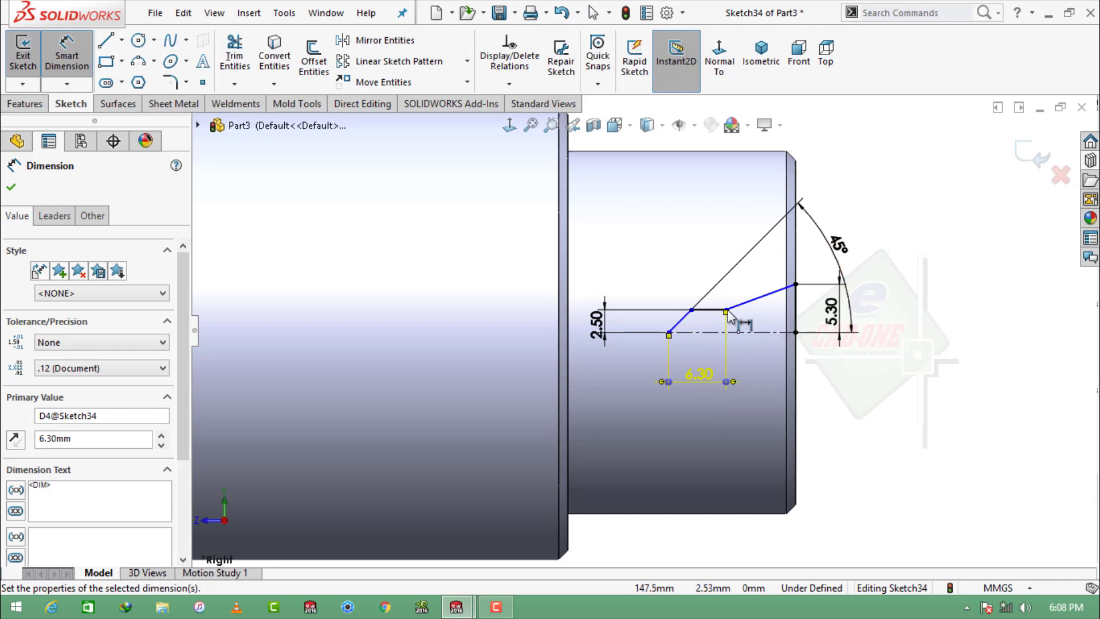
{"action": "left_click", "coordinate": [794, 284]}
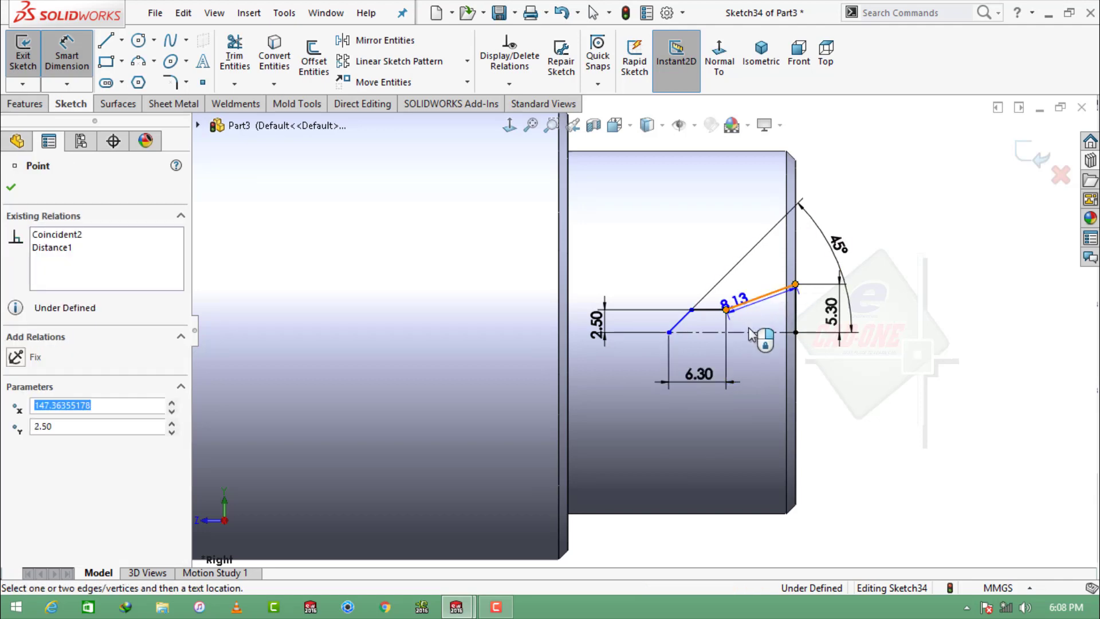
{"action": "left_click", "coordinate": [726, 311]}
{"action": "left_click", "coordinate": [760, 381]}
{"action": "type", "text": "4.9"}
{"action": "key", "text": "Return"}
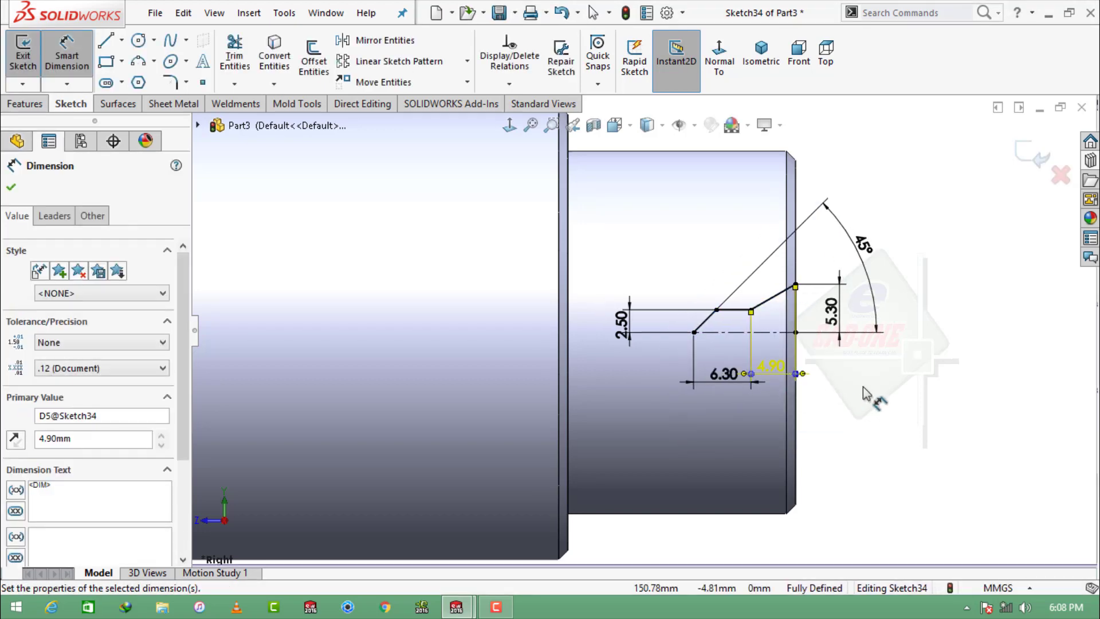
{"action": "scroll", "coordinate": [856, 335], "scroll_direction": "down", "scroll_amount": 2}
Step: Revolve-cut Sketch34 360° about Line1, then inspect the shaft end in isometric view
{"action": "left_click", "coordinate": [25, 103]}
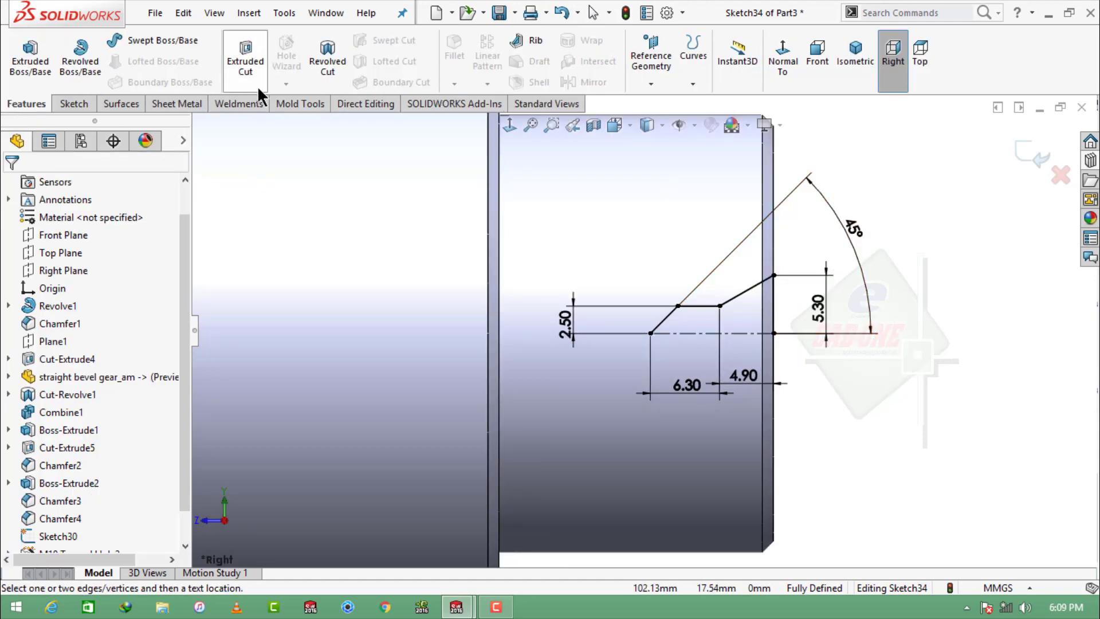
{"action": "left_click", "coordinate": [327, 57]}
{"action": "left_click", "coordinate": [590, 311]}
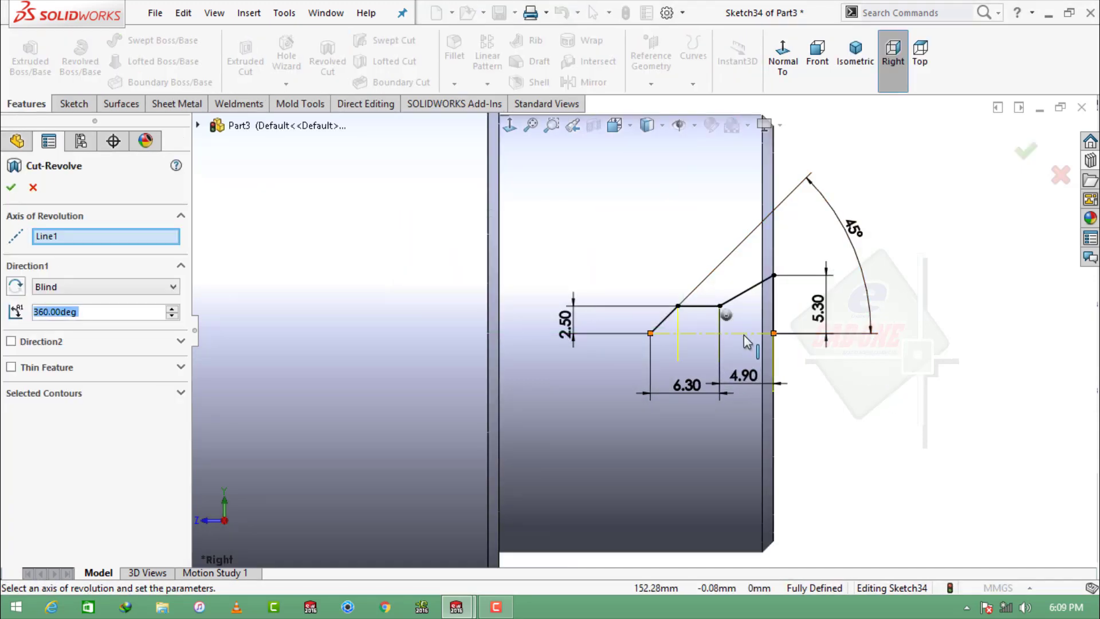
{"action": "key", "text": "Return"}
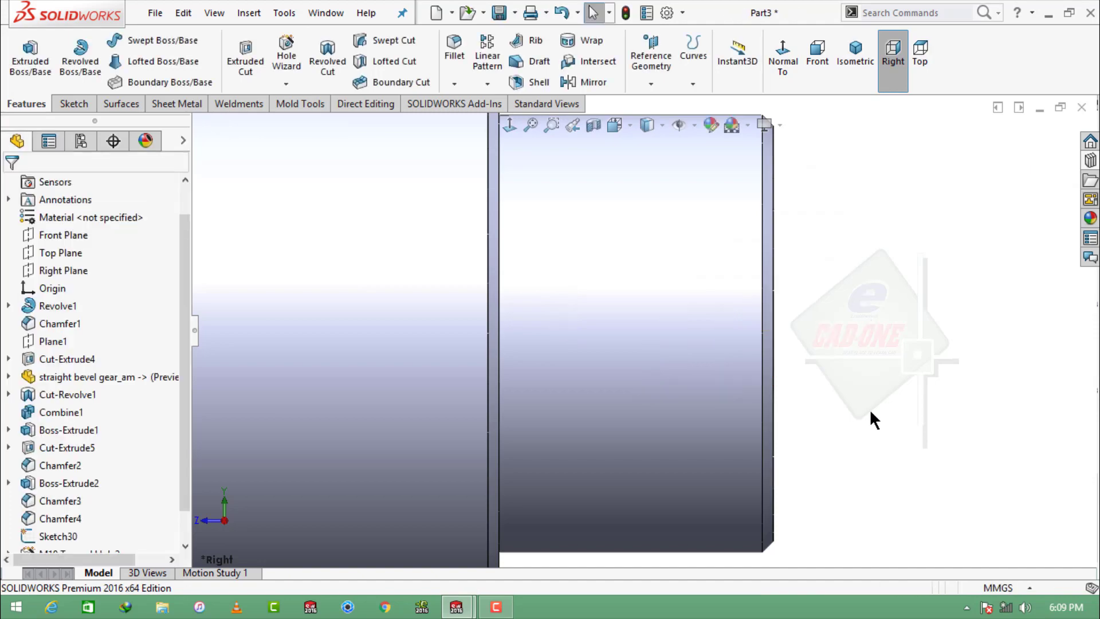
{"action": "middle_click_drag", "start_coordinate": [785, 326], "coordinate": [751, 363]}
{"action": "left_click", "coordinate": [865, 50]}
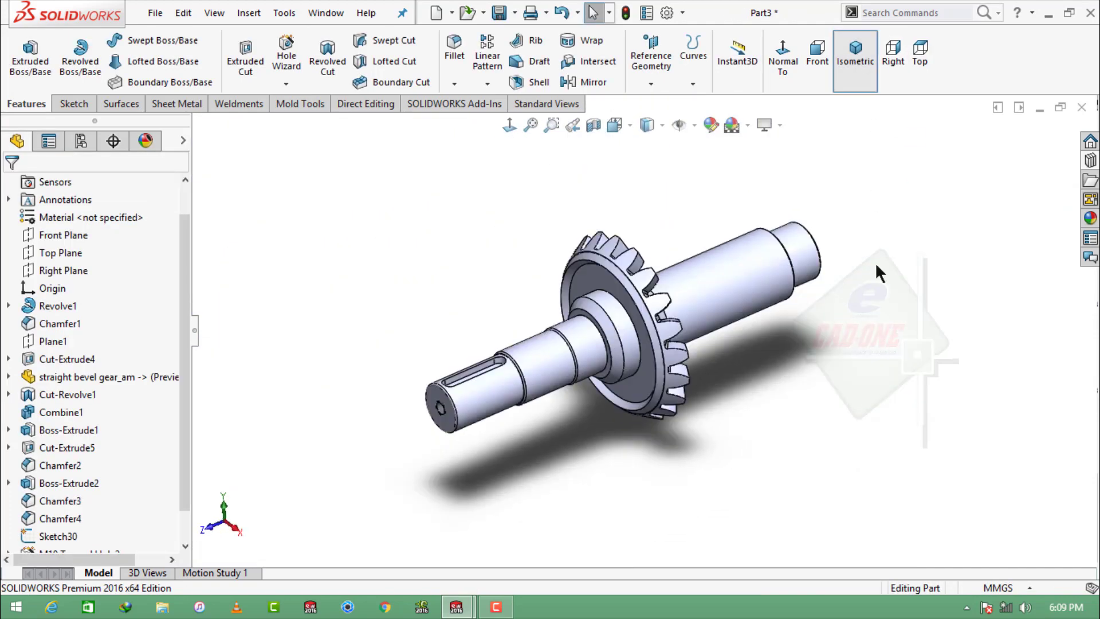
{"action": "scroll", "coordinate": [498, 412], "scroll_direction": "down", "scroll_amount": 1}
{"action": "scroll", "coordinate": [469, 436], "scroll_direction": "down", "scroll_amount": 3}
{"action": "scroll", "coordinate": [394, 327], "scroll_direction": "down", "scroll_amount": 3}
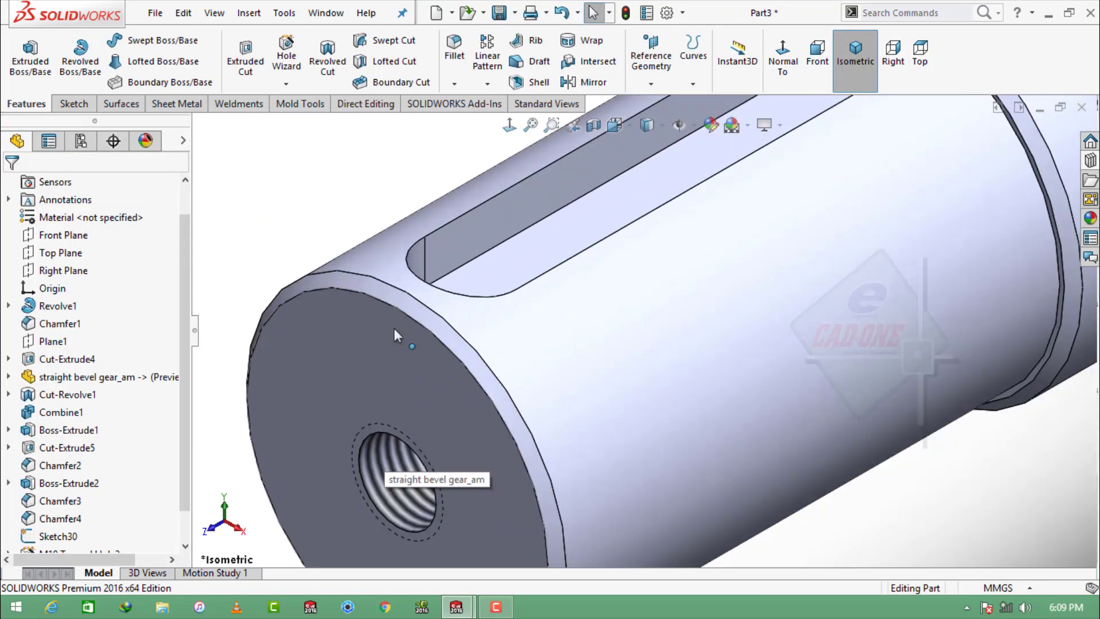
{"action": "scroll", "coordinate": [300, 289], "scroll_direction": "down", "scroll_amount": 2}
{"action": "left_click", "coordinate": [296, 293]}
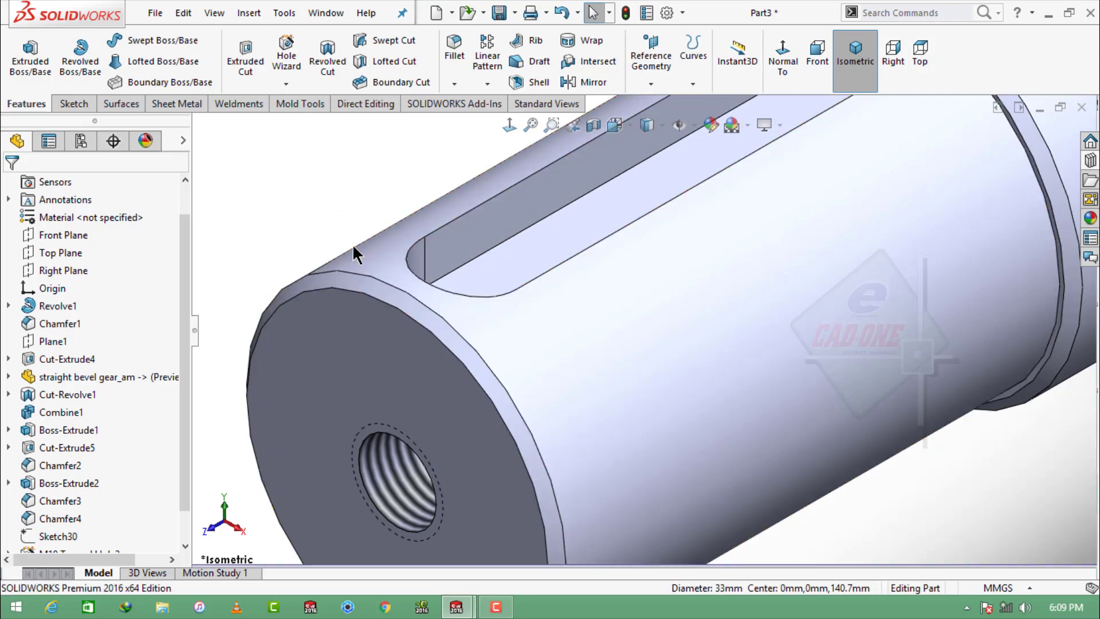
Step: Apply the Warm Kitchen scene, after briefly trying Ambient Only
{"action": "key", "text": "f"}
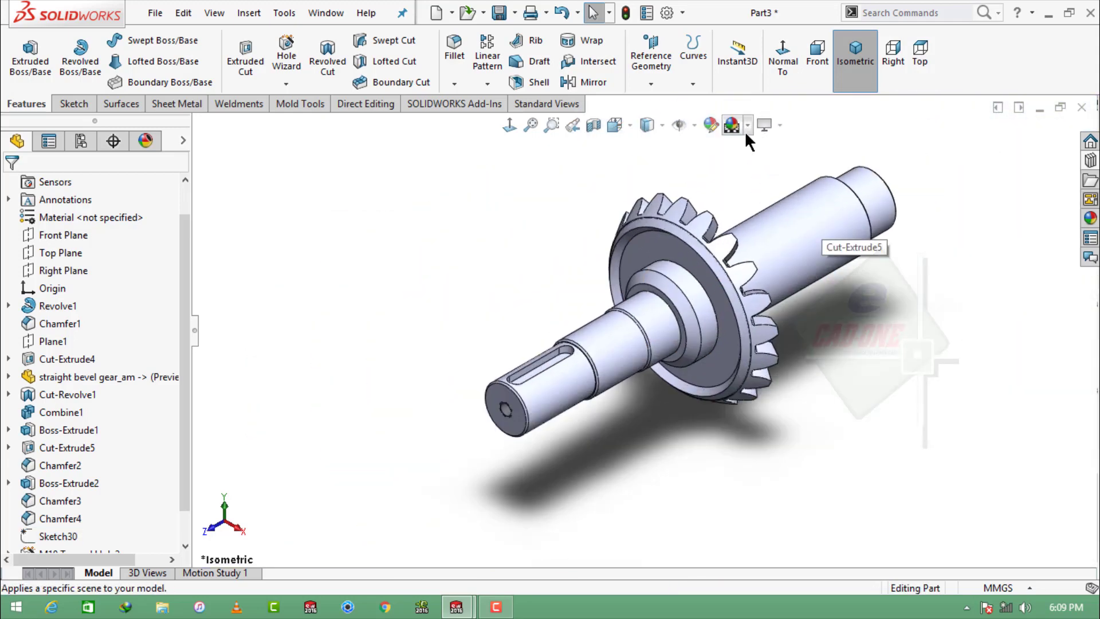
{"action": "left_click", "coordinate": [745, 127]}
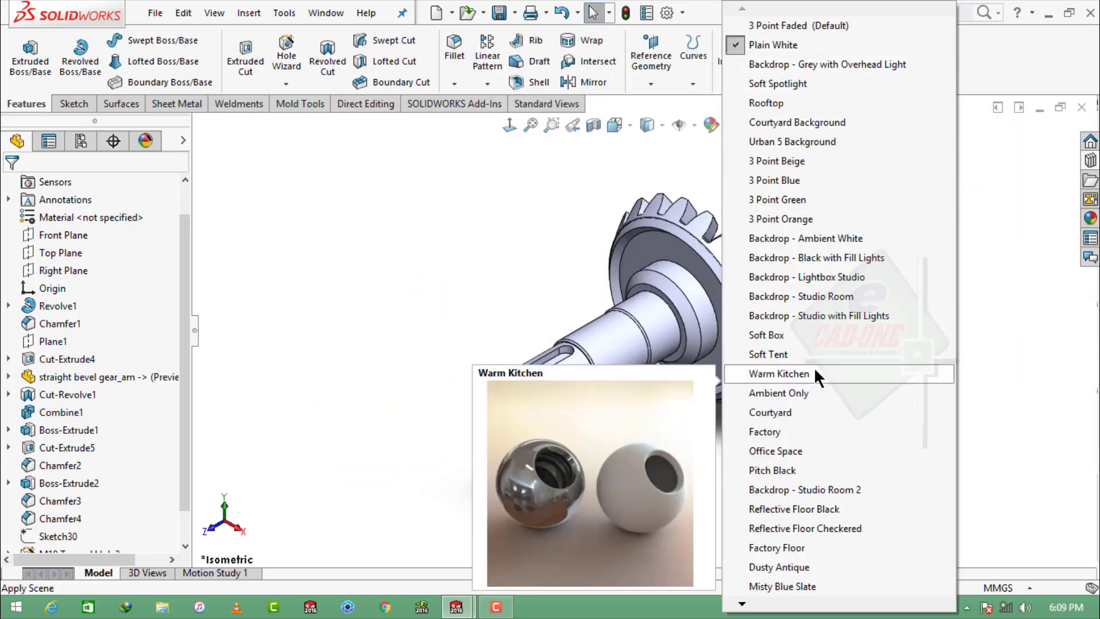
{"action": "left_click", "coordinate": [799, 392]}
{"action": "left_click", "coordinate": [739, 125]}
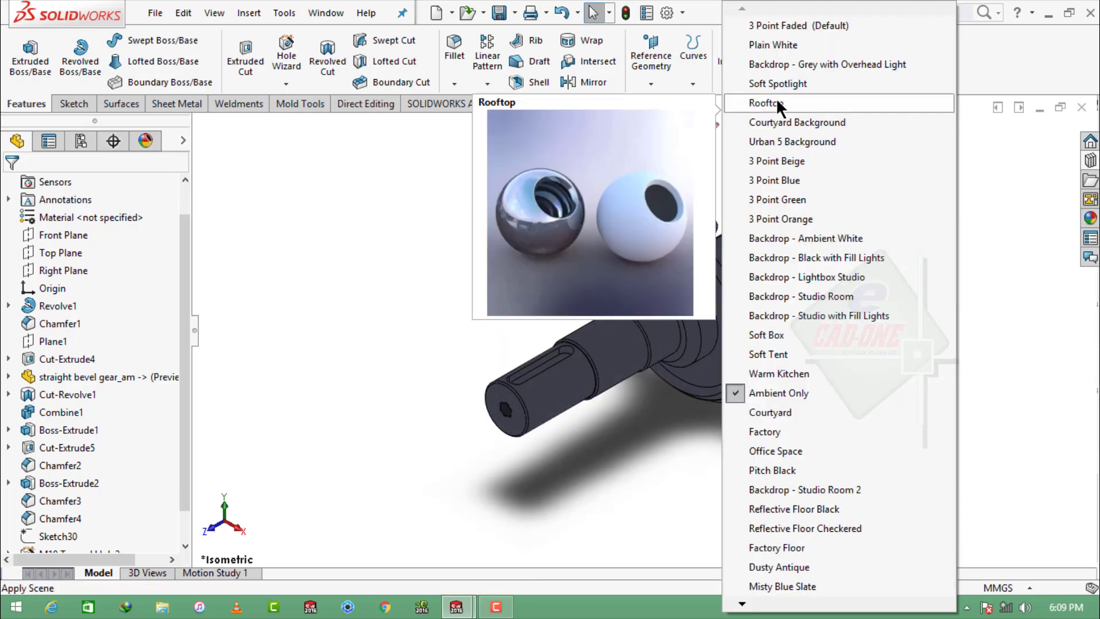
{"action": "left_click", "coordinate": [813, 378]}
Step: Apply the dark powdercoat appearance to the whole gear shaft
{"action": "mouse_move", "coordinate": [572, 321]}
{"action": "middle_mouse_down"}
{"action": "mouse_move", "coordinate": [640, 338]}
{"action": "mouse_move", "coordinate": [722, 337]}
{"action": "middle_mouse_up"}
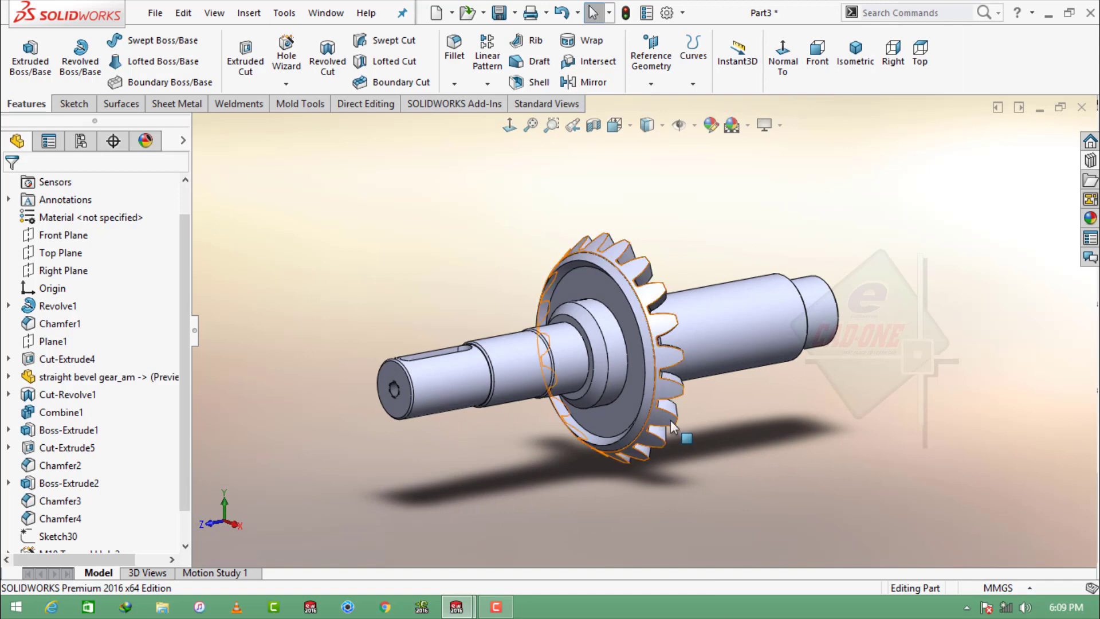
{"action": "middle_click_drag", "start_coordinate": [753, 430], "coordinate": [903, 493]}
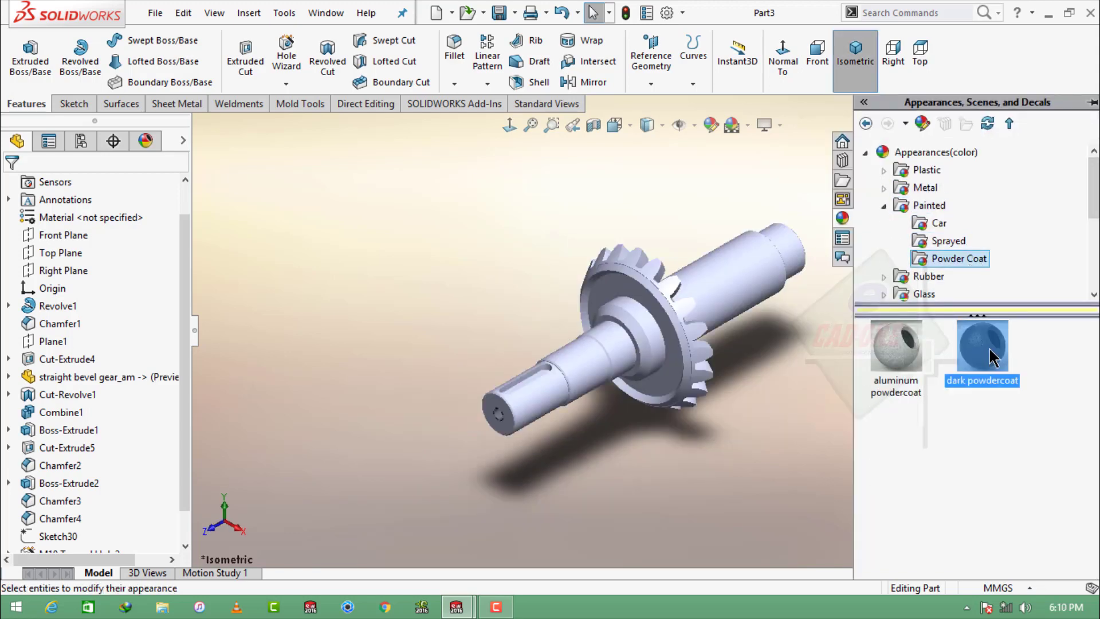
{"action": "left_click_drag", "start_coordinate": [1000, 348], "coordinate": [723, 438]}
{"action": "mouse_move", "coordinate": [722, 437]}
{"action": "middle_mouse_down"}
{"action": "mouse_move", "coordinate": [734, 329]}
{"action": "mouse_move", "coordinate": [695, 264]}
{"action": "mouse_move", "coordinate": [784, 350]}
{"action": "mouse_move", "coordinate": [832, 263]}
{"action": "mouse_move", "coordinate": [694, 441]}
{"action": "mouse_move", "coordinate": [784, 447]}
{"action": "middle_mouse_up"}
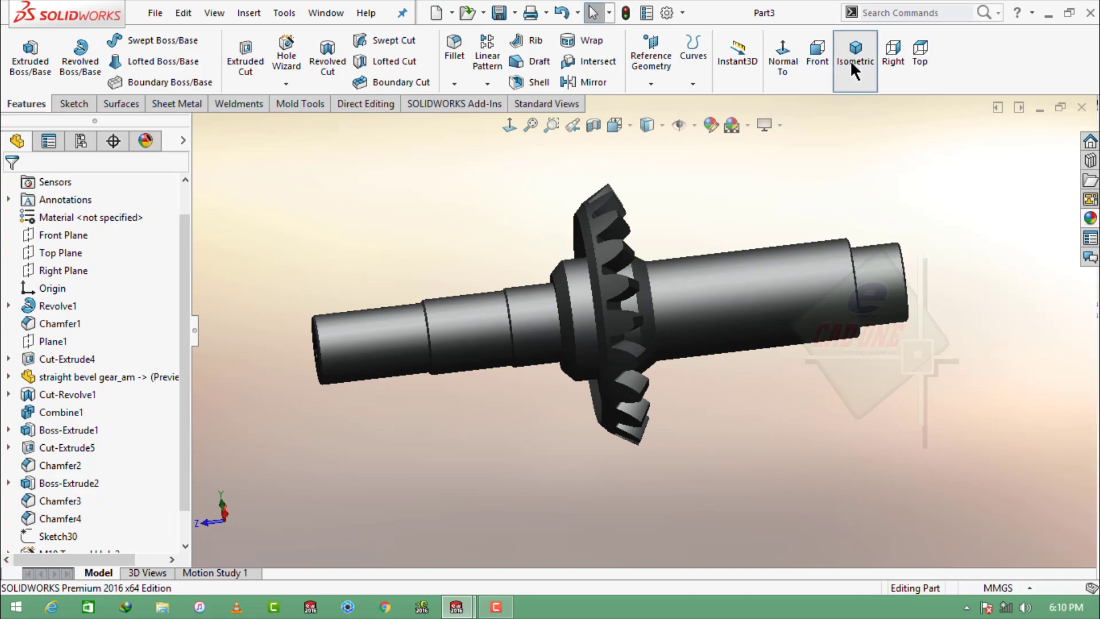